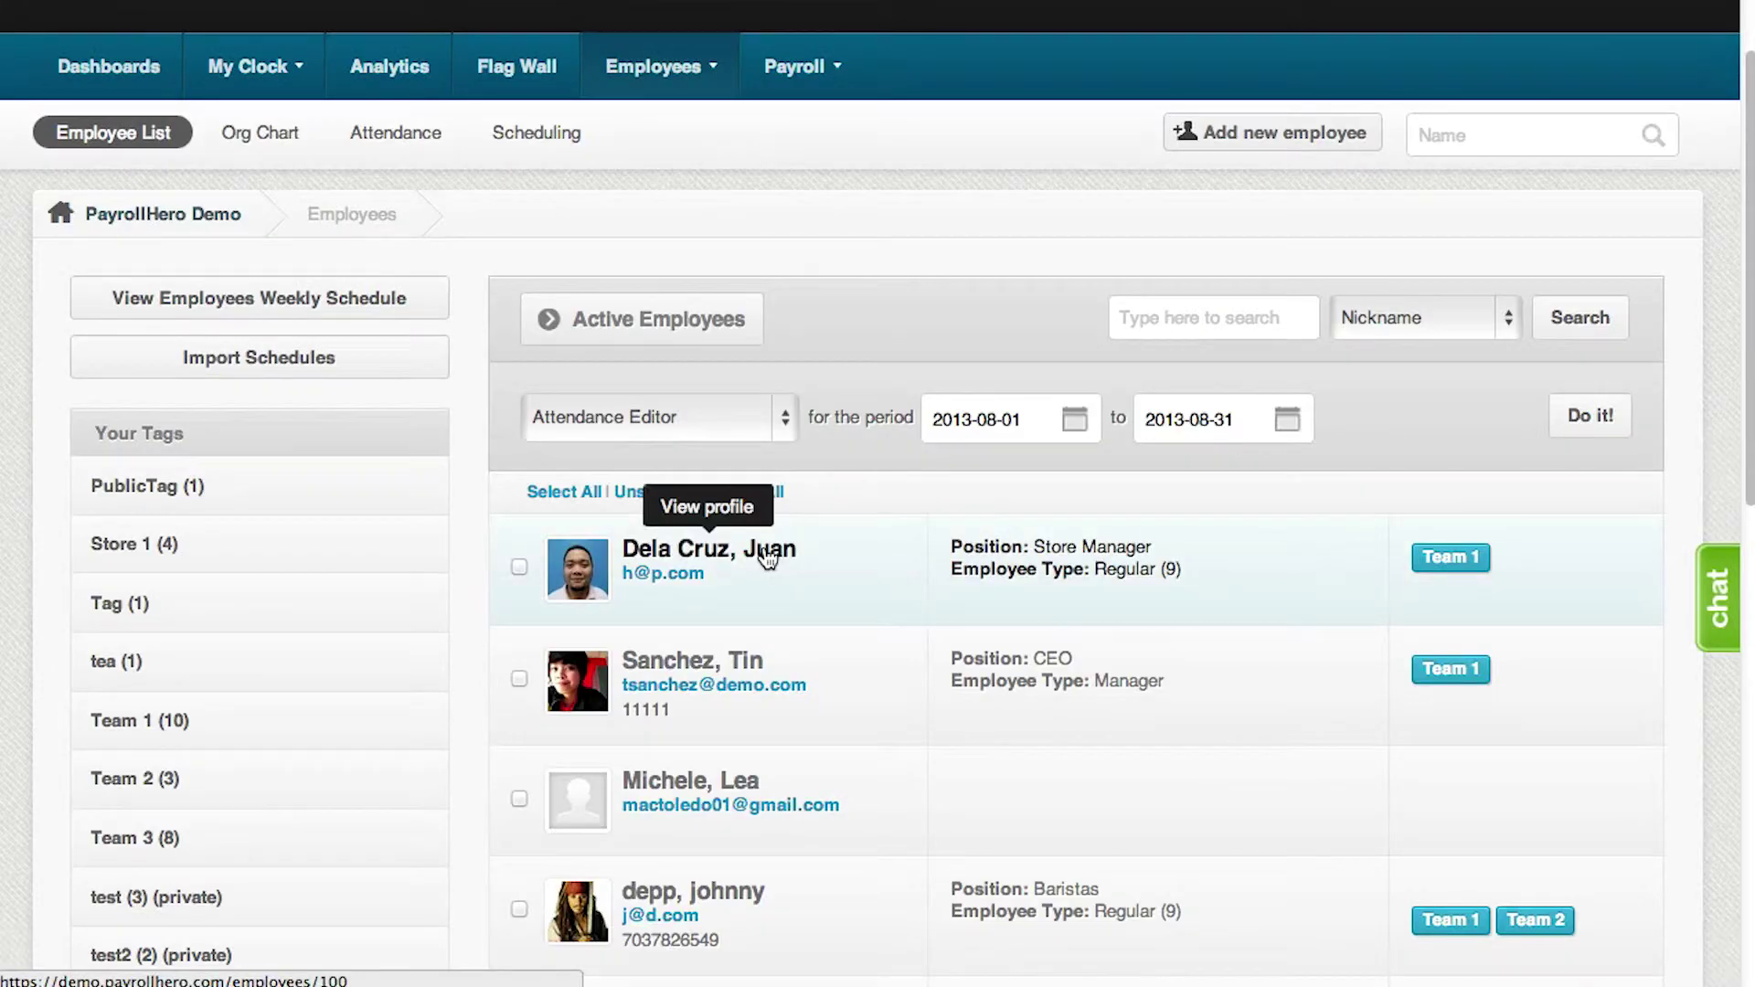
# Step: Open the store manager's profile from the active Employees list
pyautogui.click(767, 557)
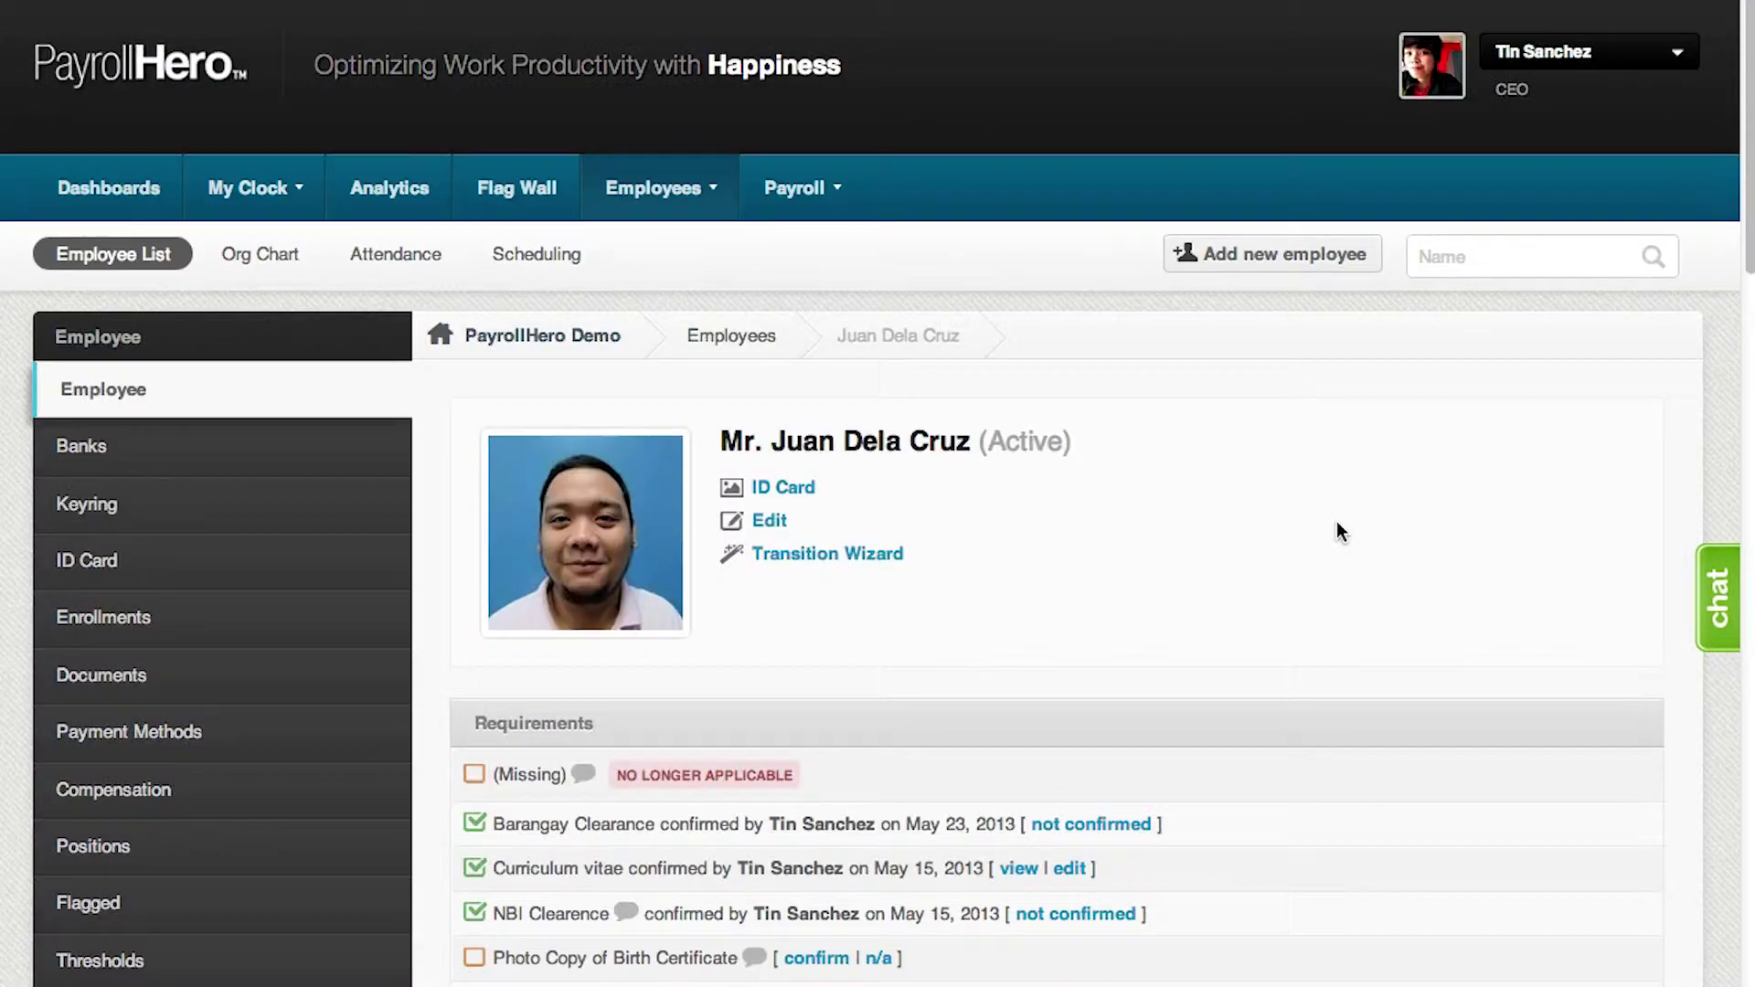
# Step: Start a blank new schedule from the store manager's Schedules page
pyautogui.scroll(-5, 846, 474)
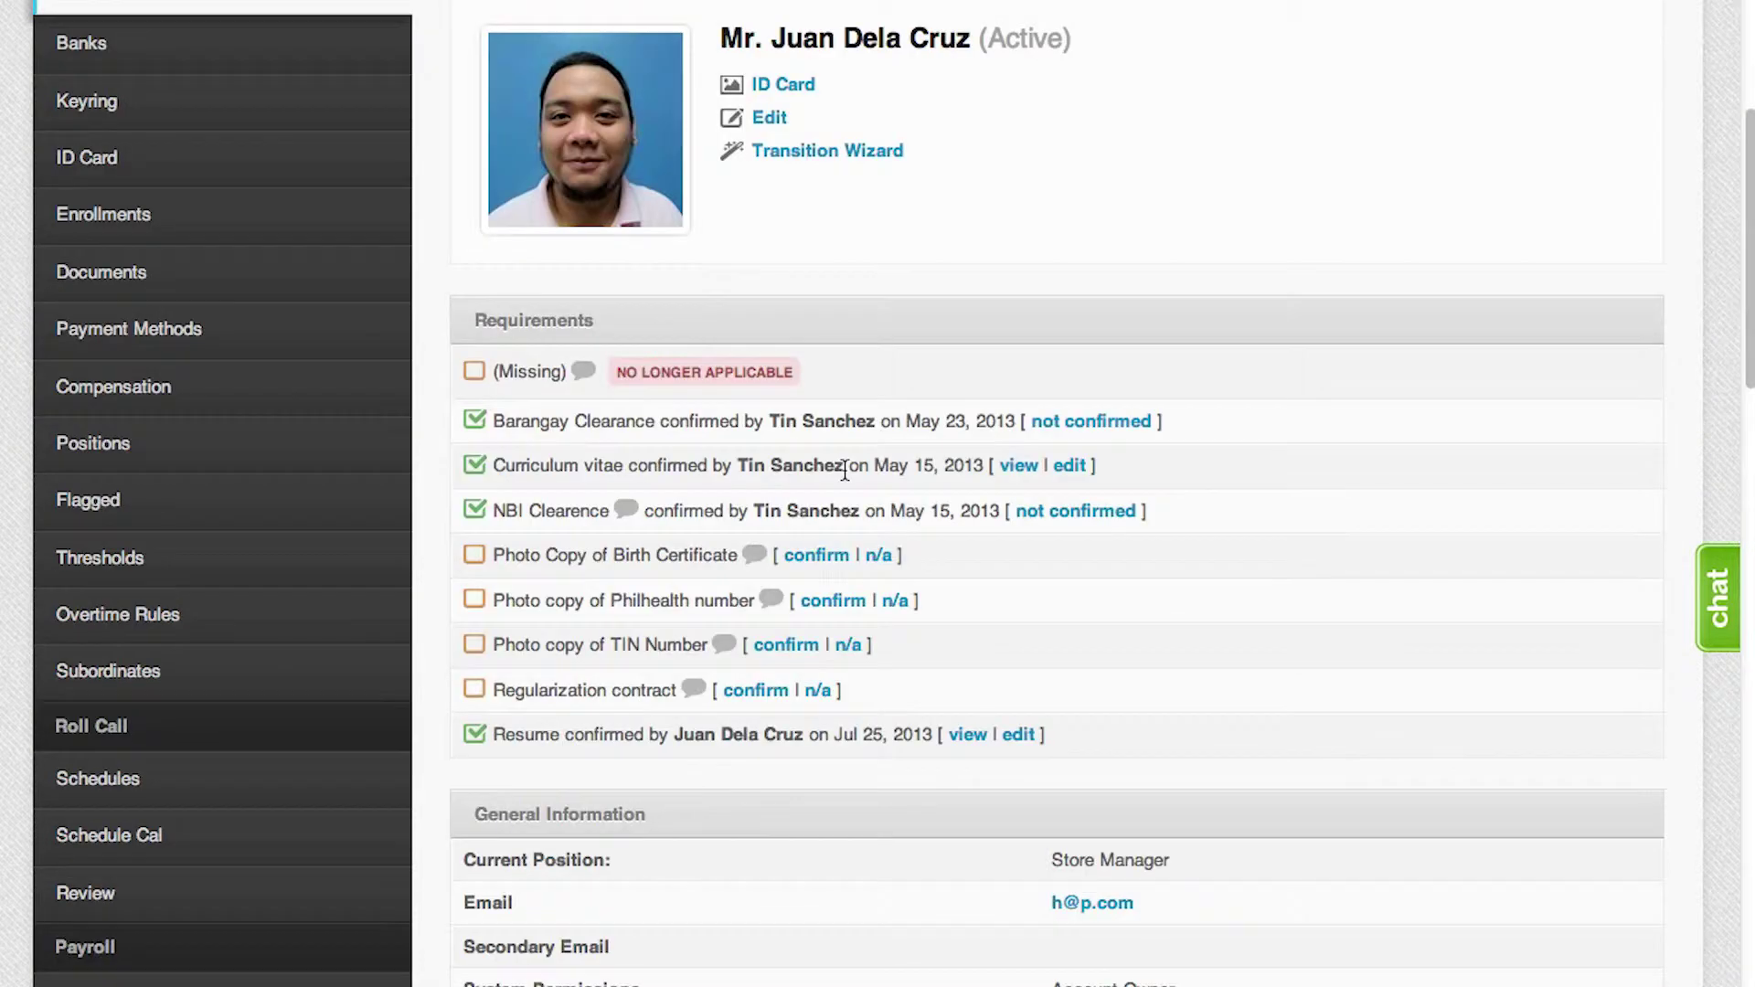
pyautogui.scroll(-2, 845, 472)
pyautogui.click(248, 684)
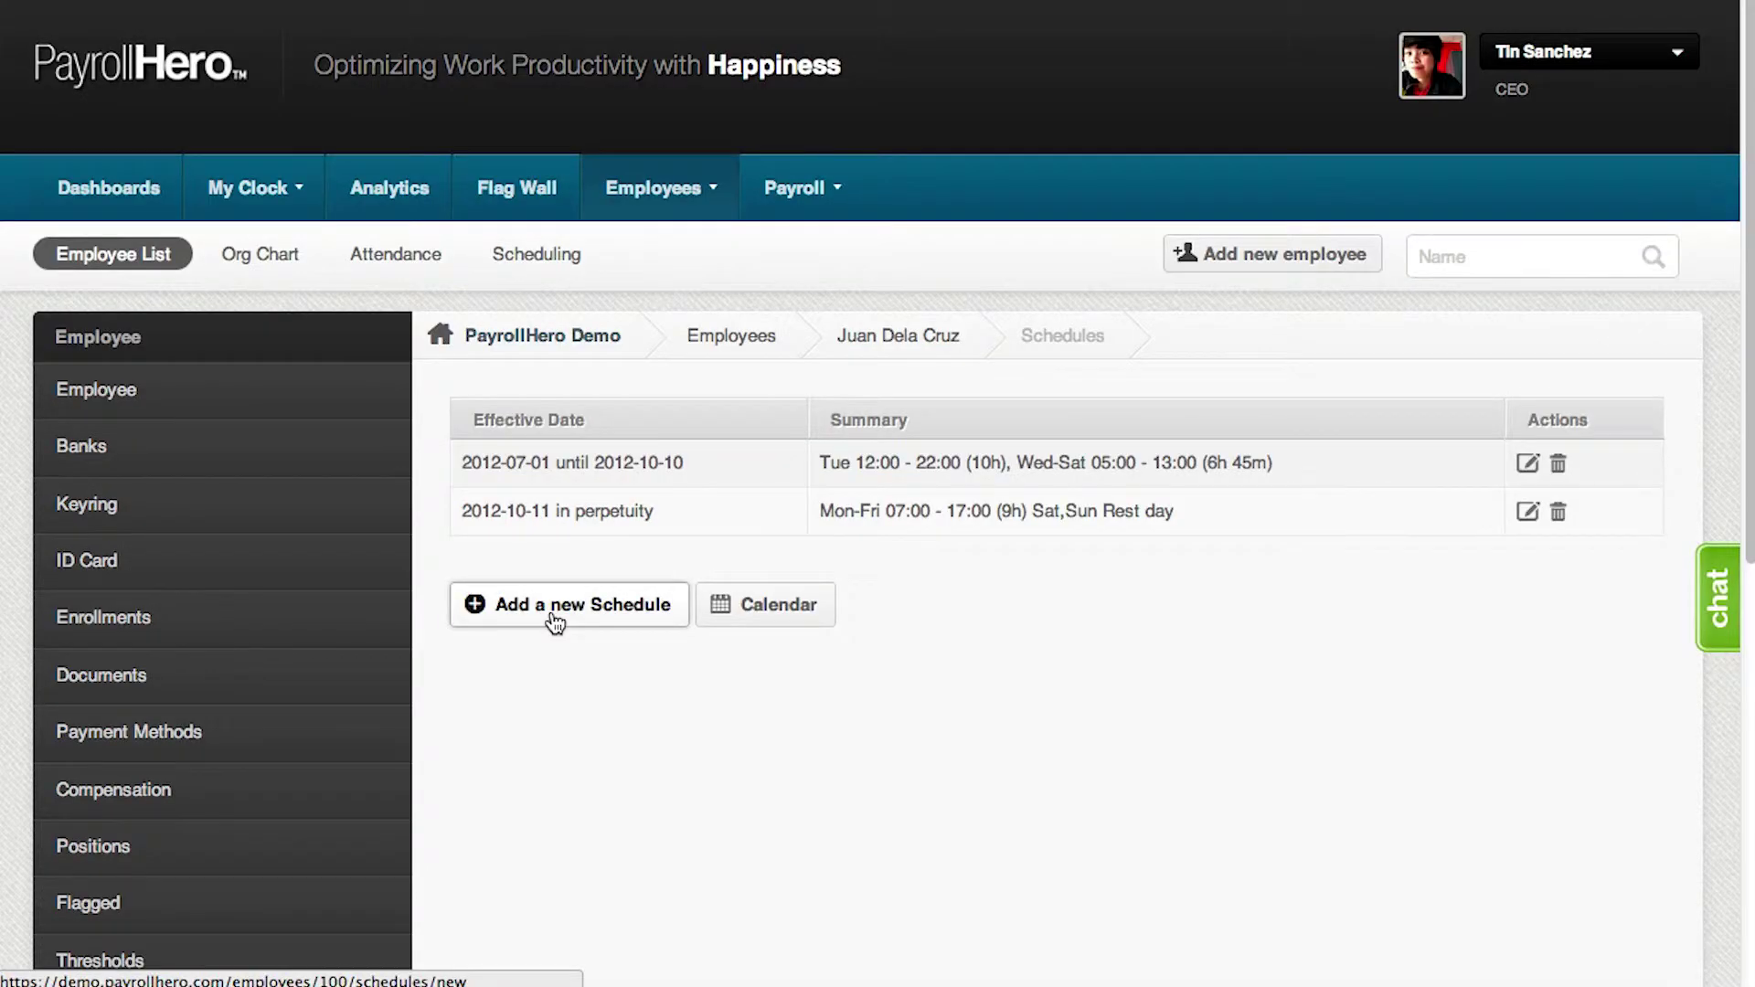
pyautogui.click(555, 622)
pyautogui.scroll(-3, 766, 548)
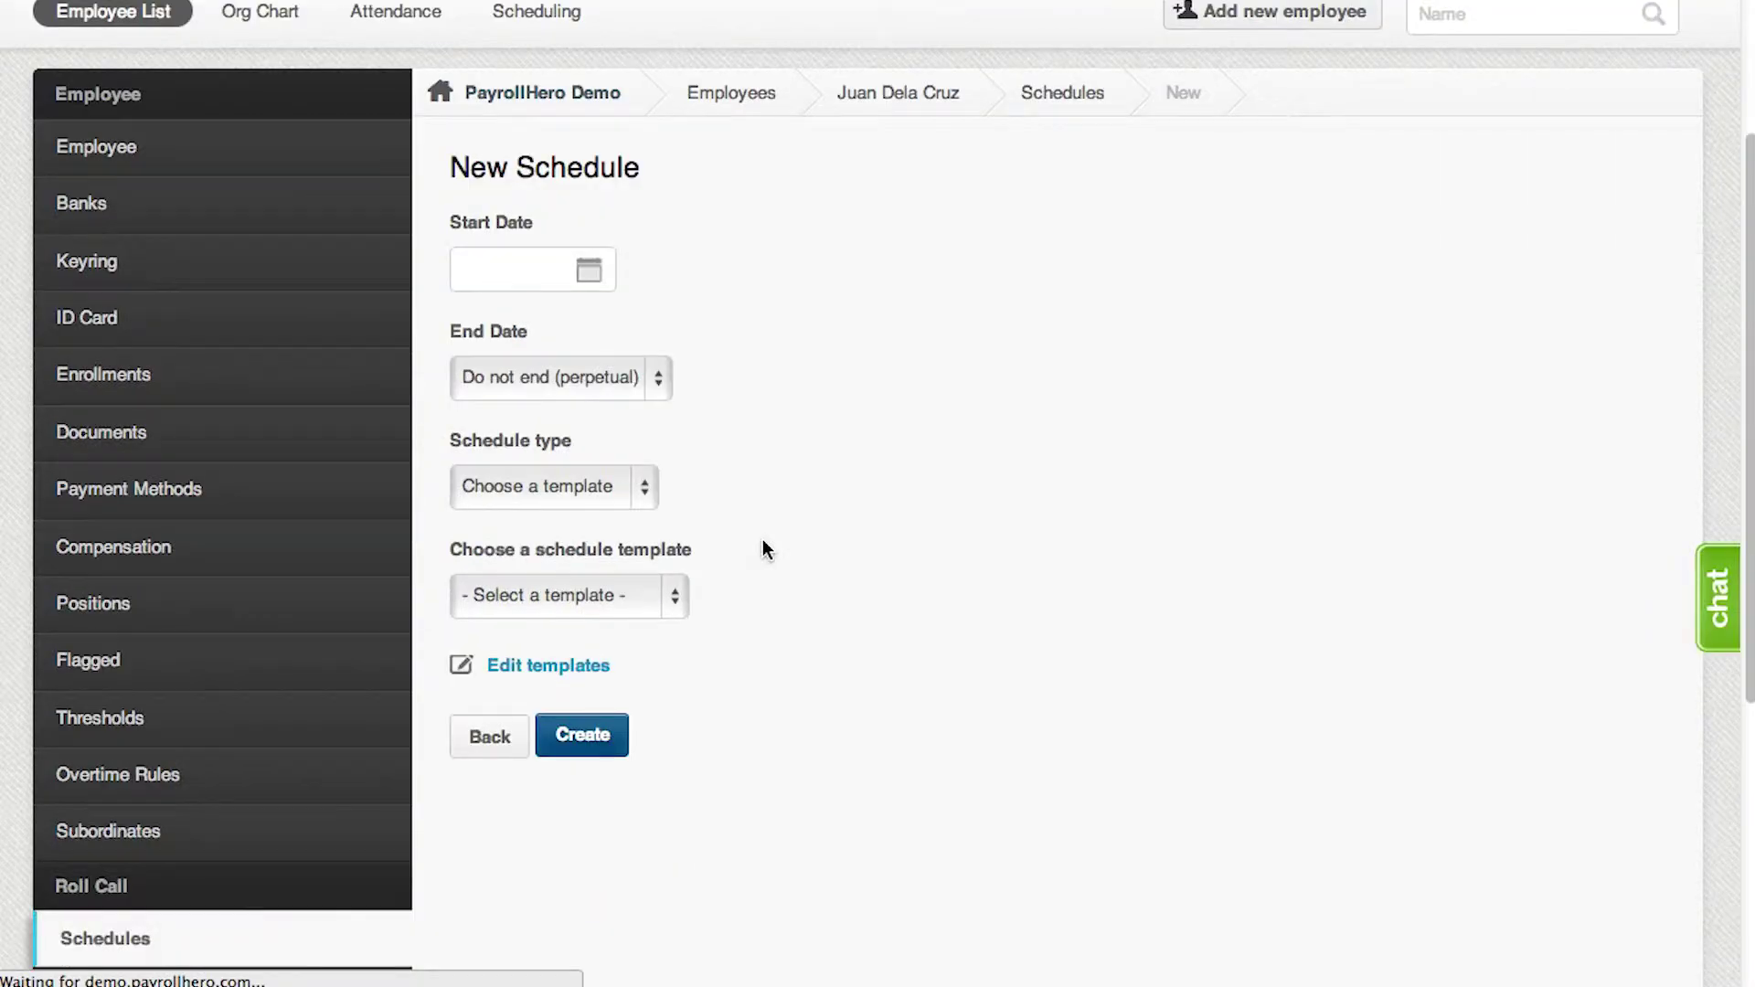
# Step: Set the schedule's Start Date to 2013-08-01 and End Date to 2013-08-15
pyautogui.click(571, 279)
pyautogui.click(670, 394)
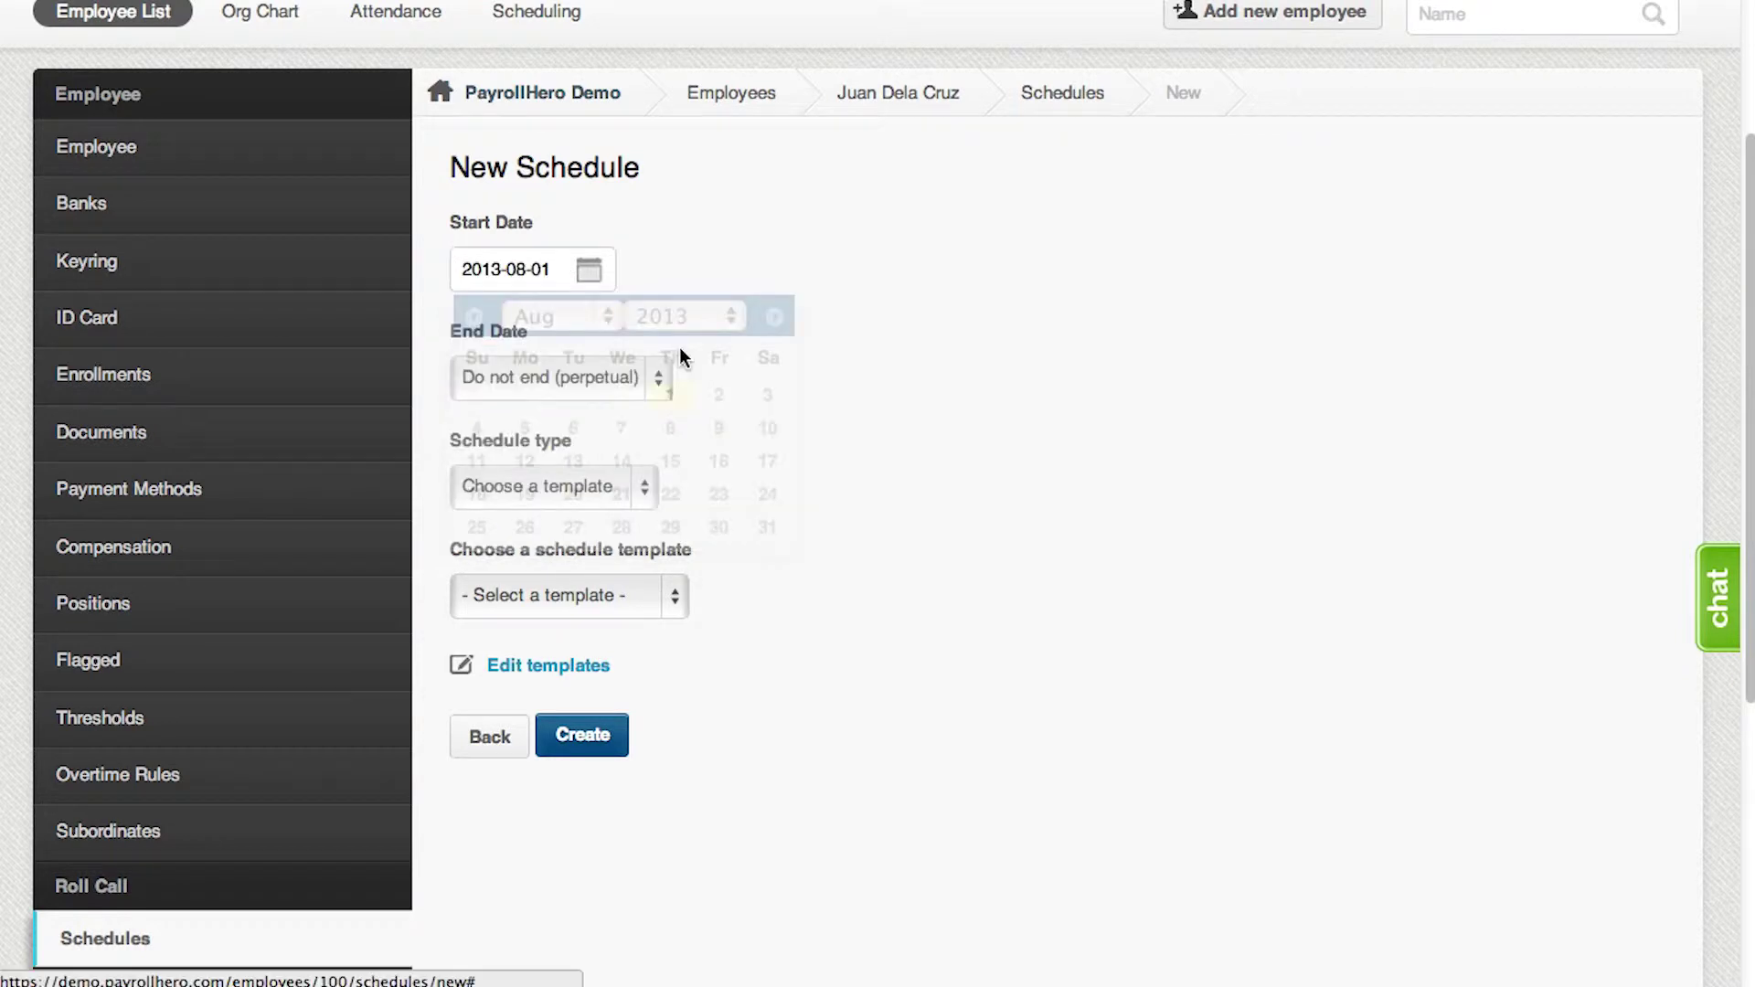
pyautogui.click(616, 393)
pyautogui.click(616, 403)
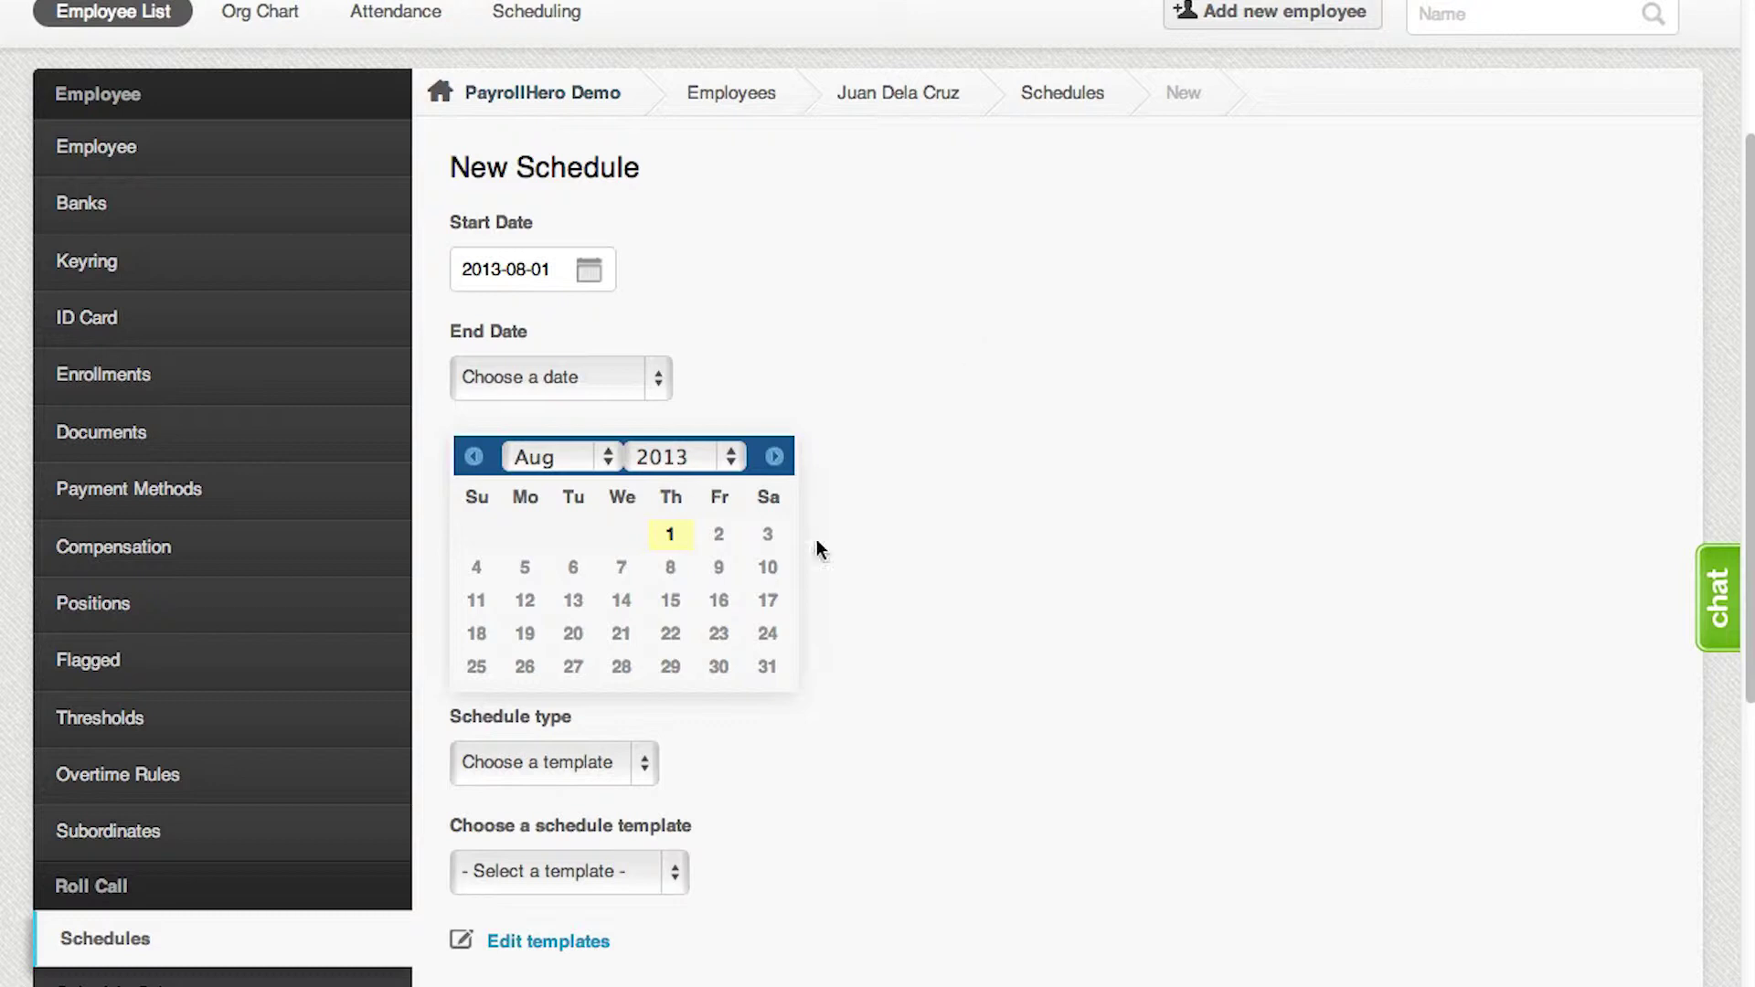
pyautogui.click(670, 600)
pyautogui.scroll(-1, 922, 473)
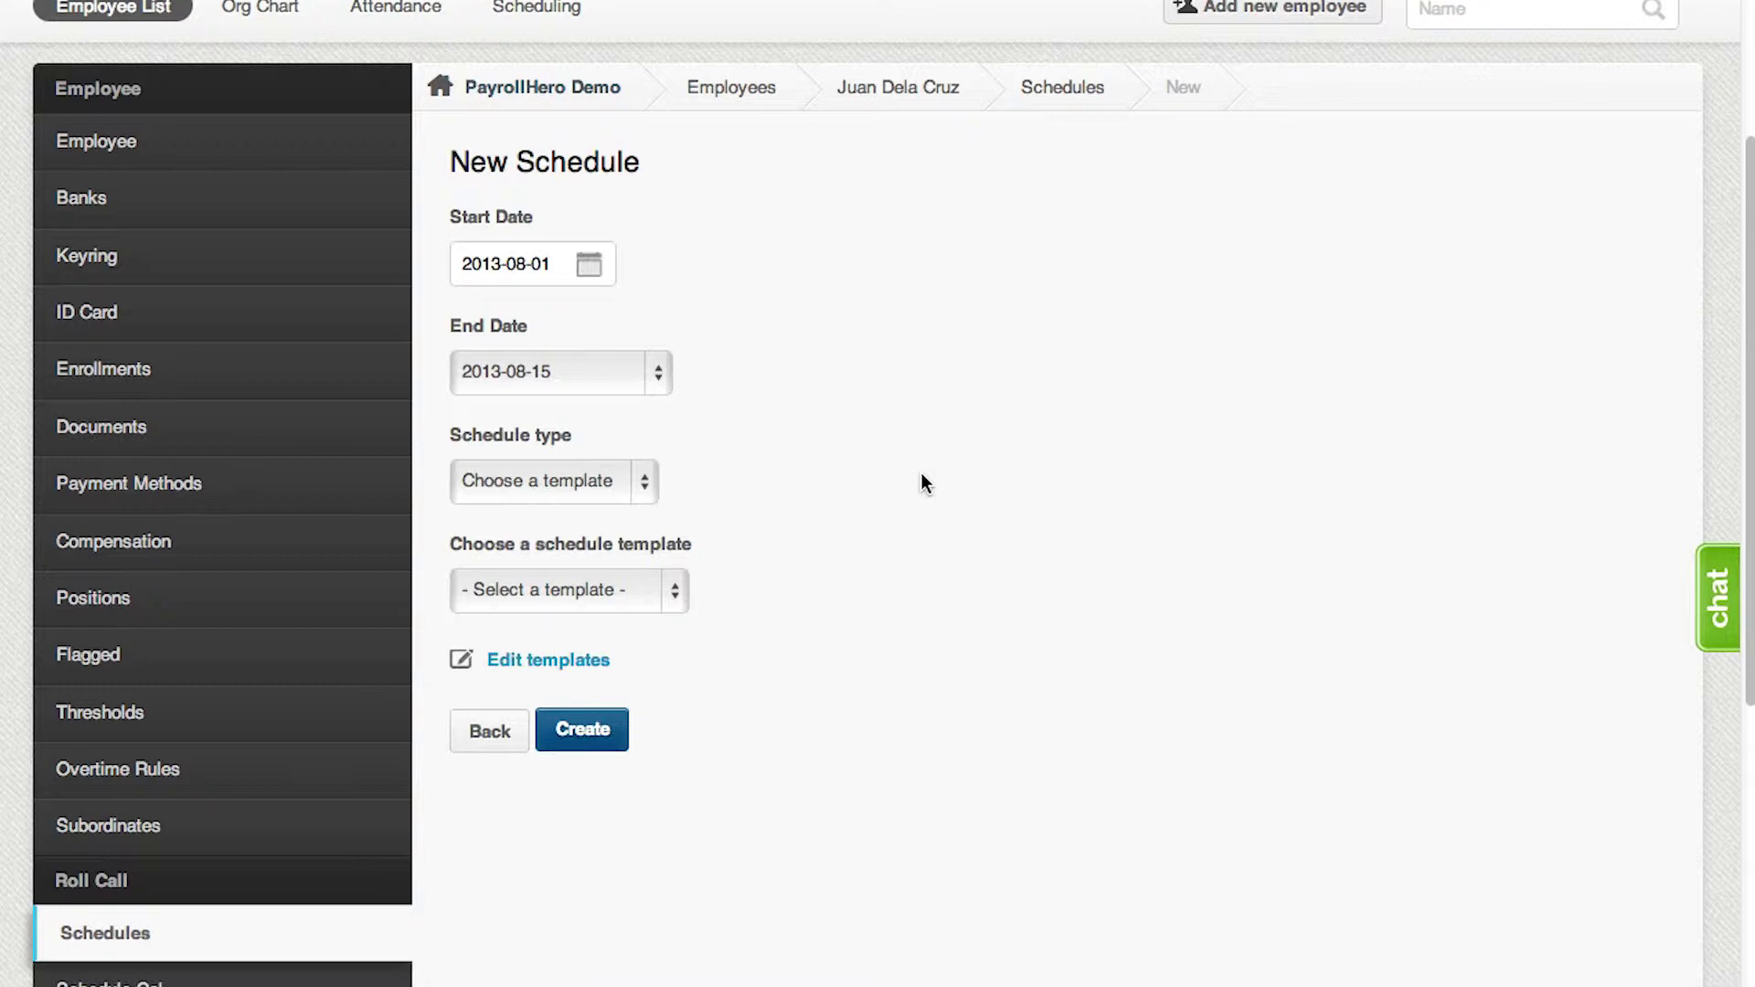
pyautogui.scroll(-3, 922, 479)
pyautogui.scroll(-1, 765, 392)
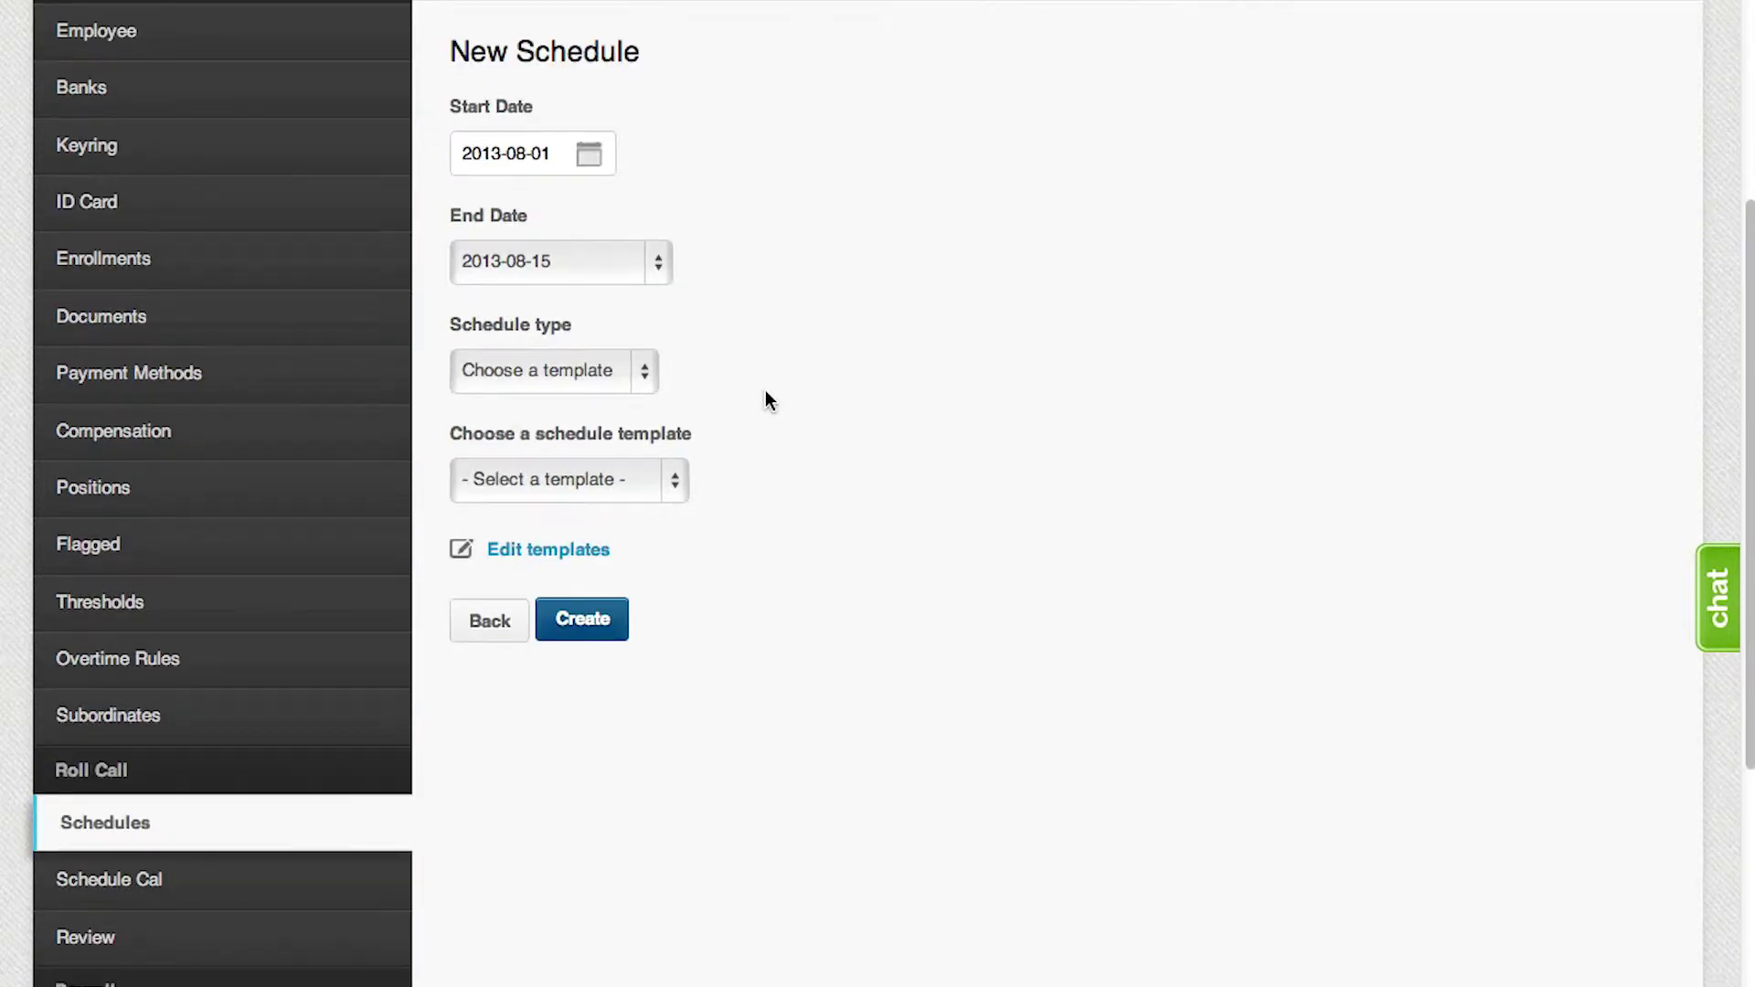
pyautogui.click(515, 372)
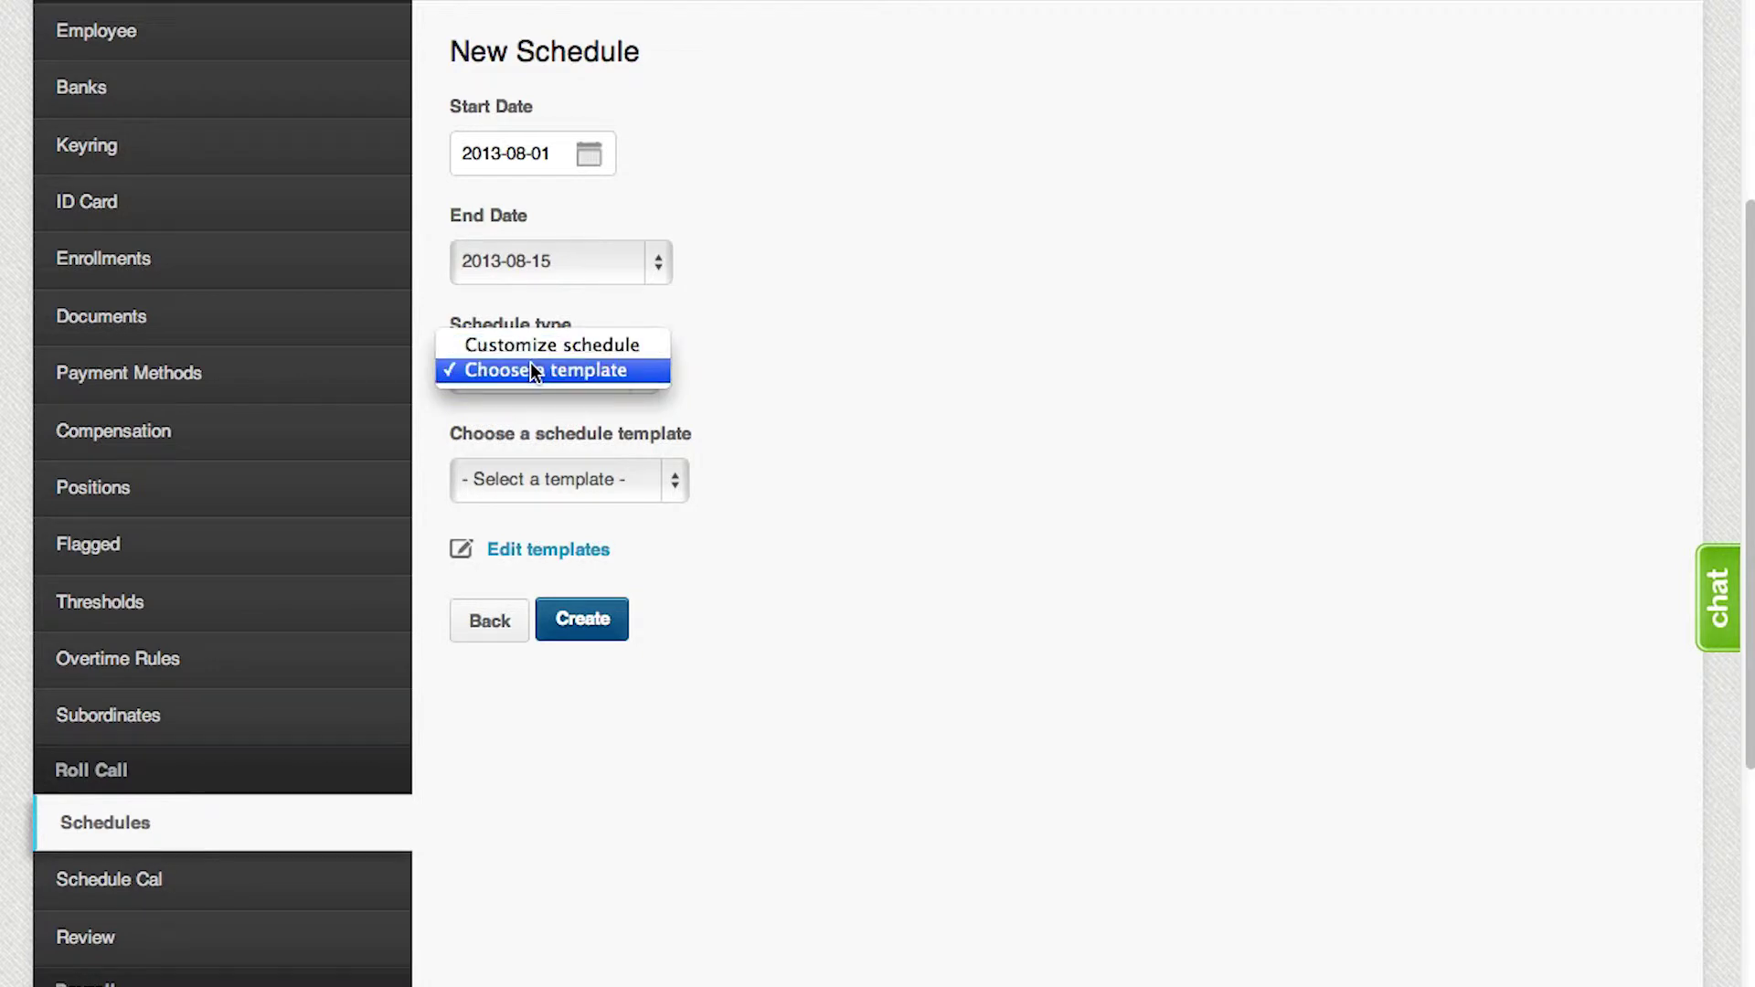
# Step: Keep Schedule type on 'Choose a template', apply M-F Evening, then go to Edit templates
pyautogui.click(533, 370)
pyautogui.click(600, 375)
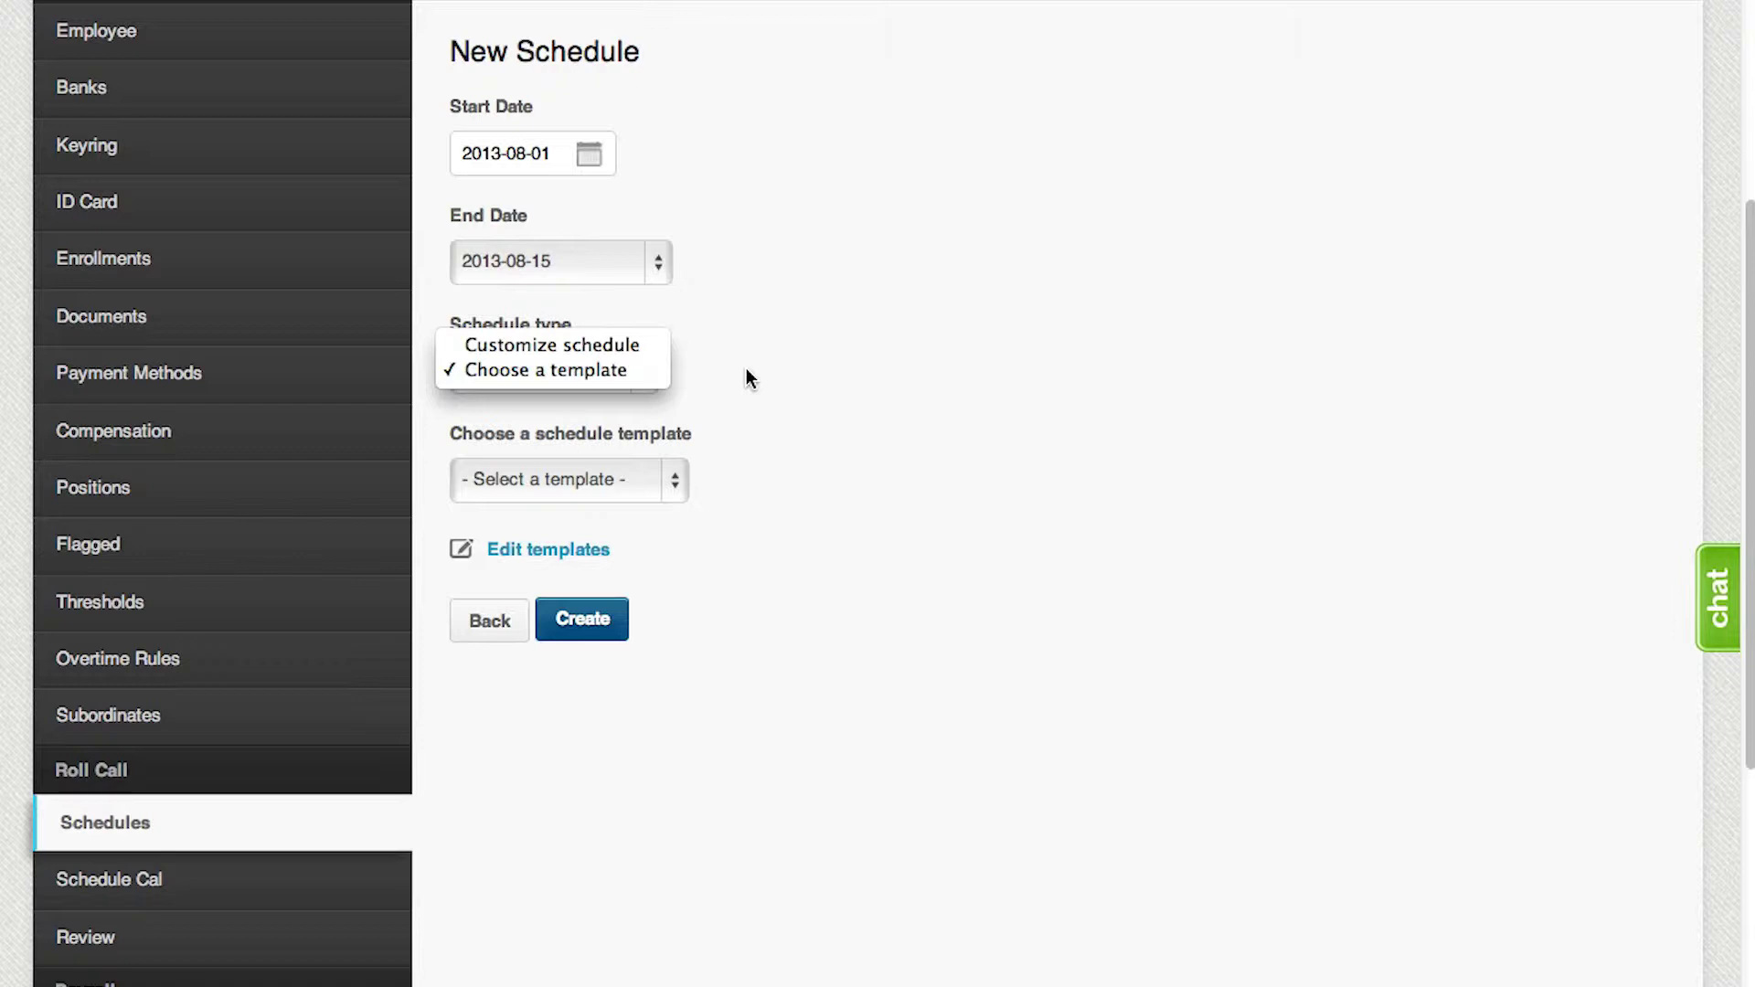
pyautogui.click(579, 365)
pyautogui.scroll(-3, 645, 365)
pyautogui.click(645, 357)
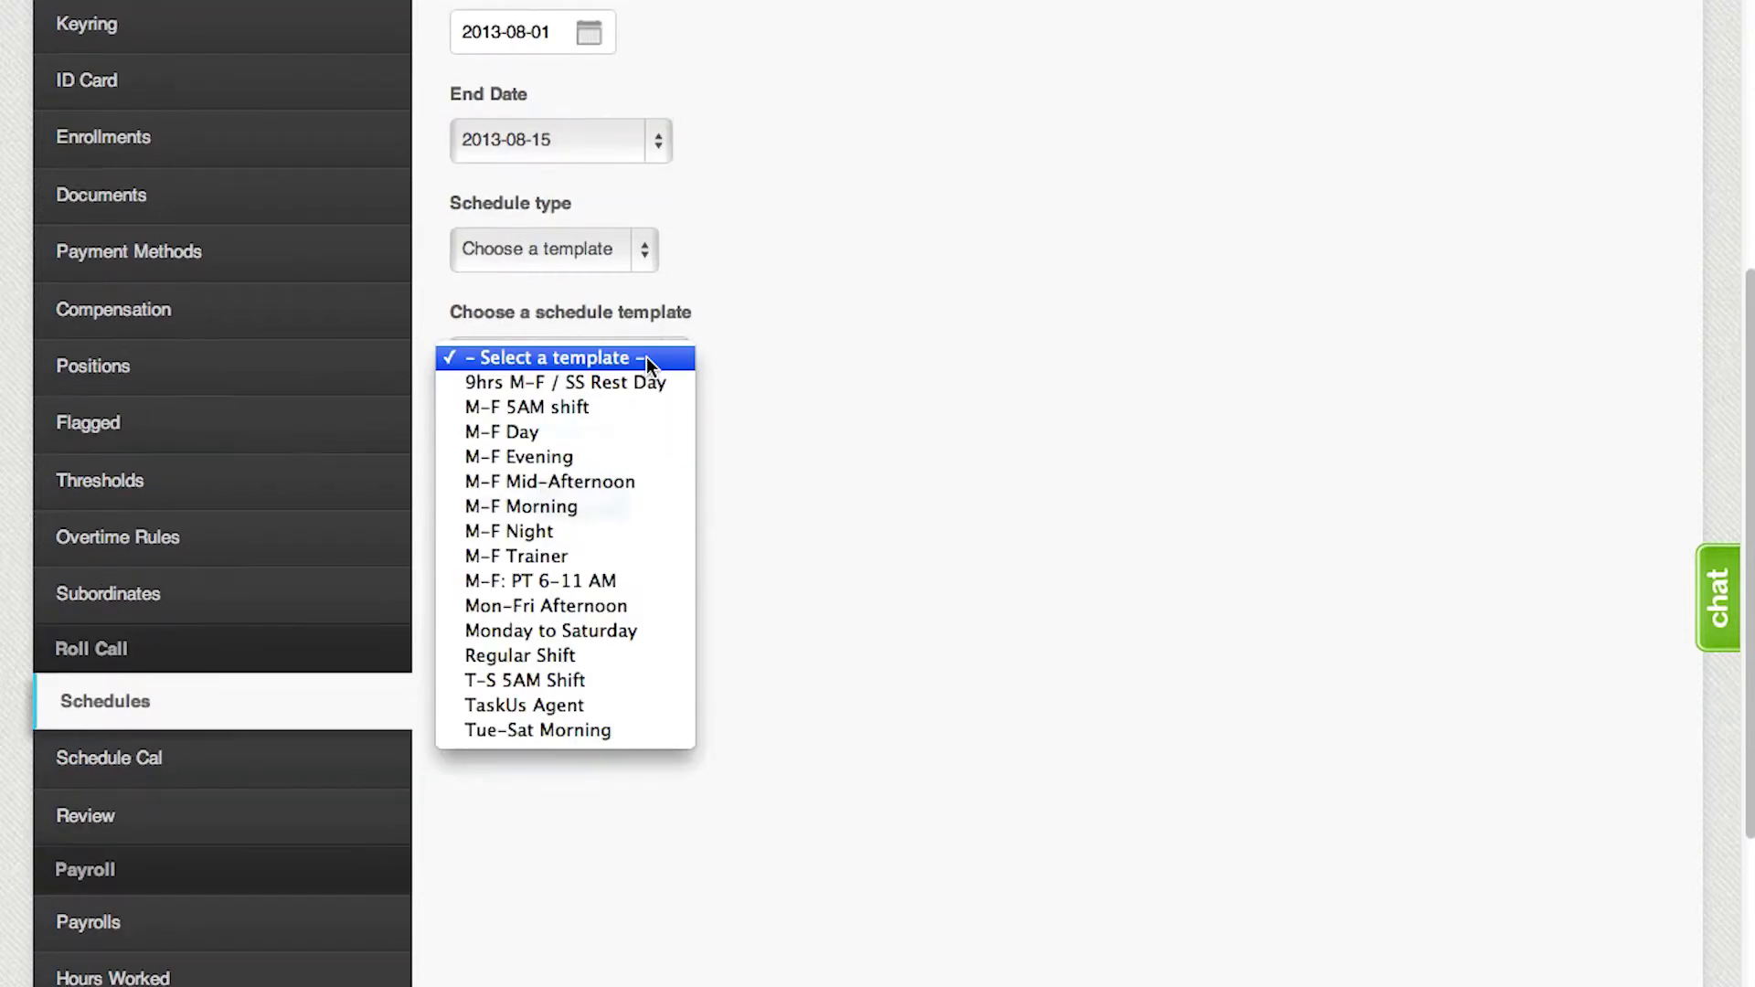
pyautogui.click(621, 457)
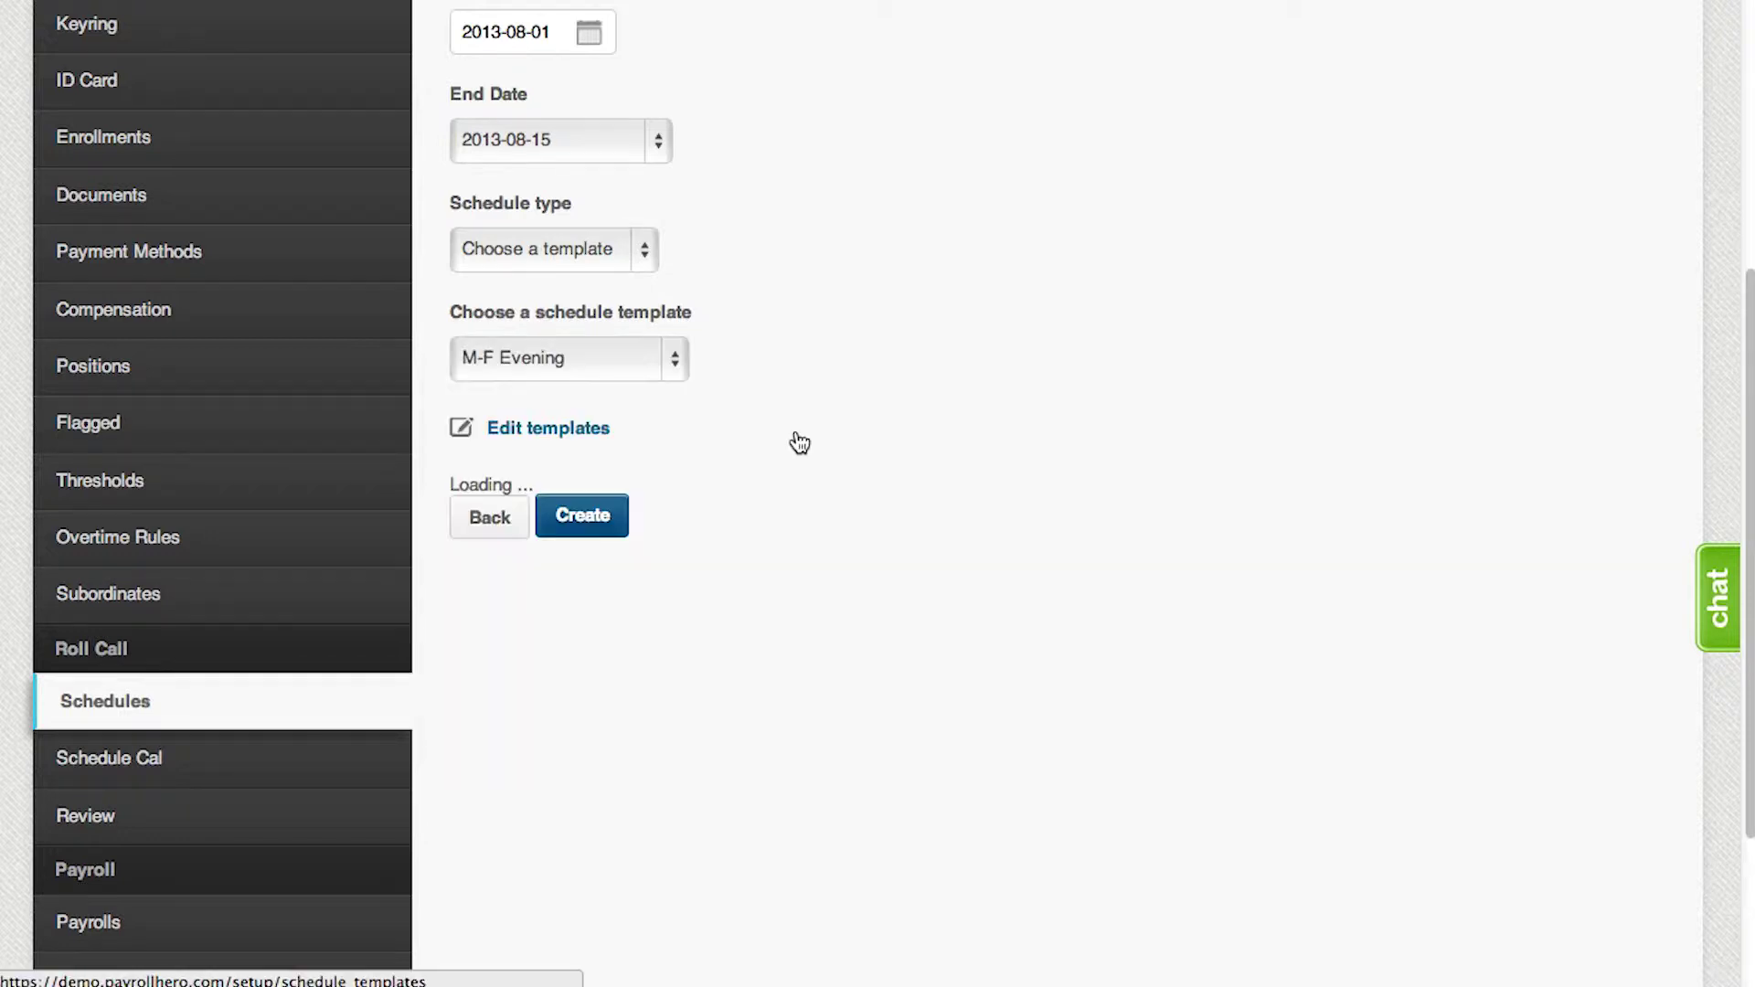
pyautogui.click(800, 442)
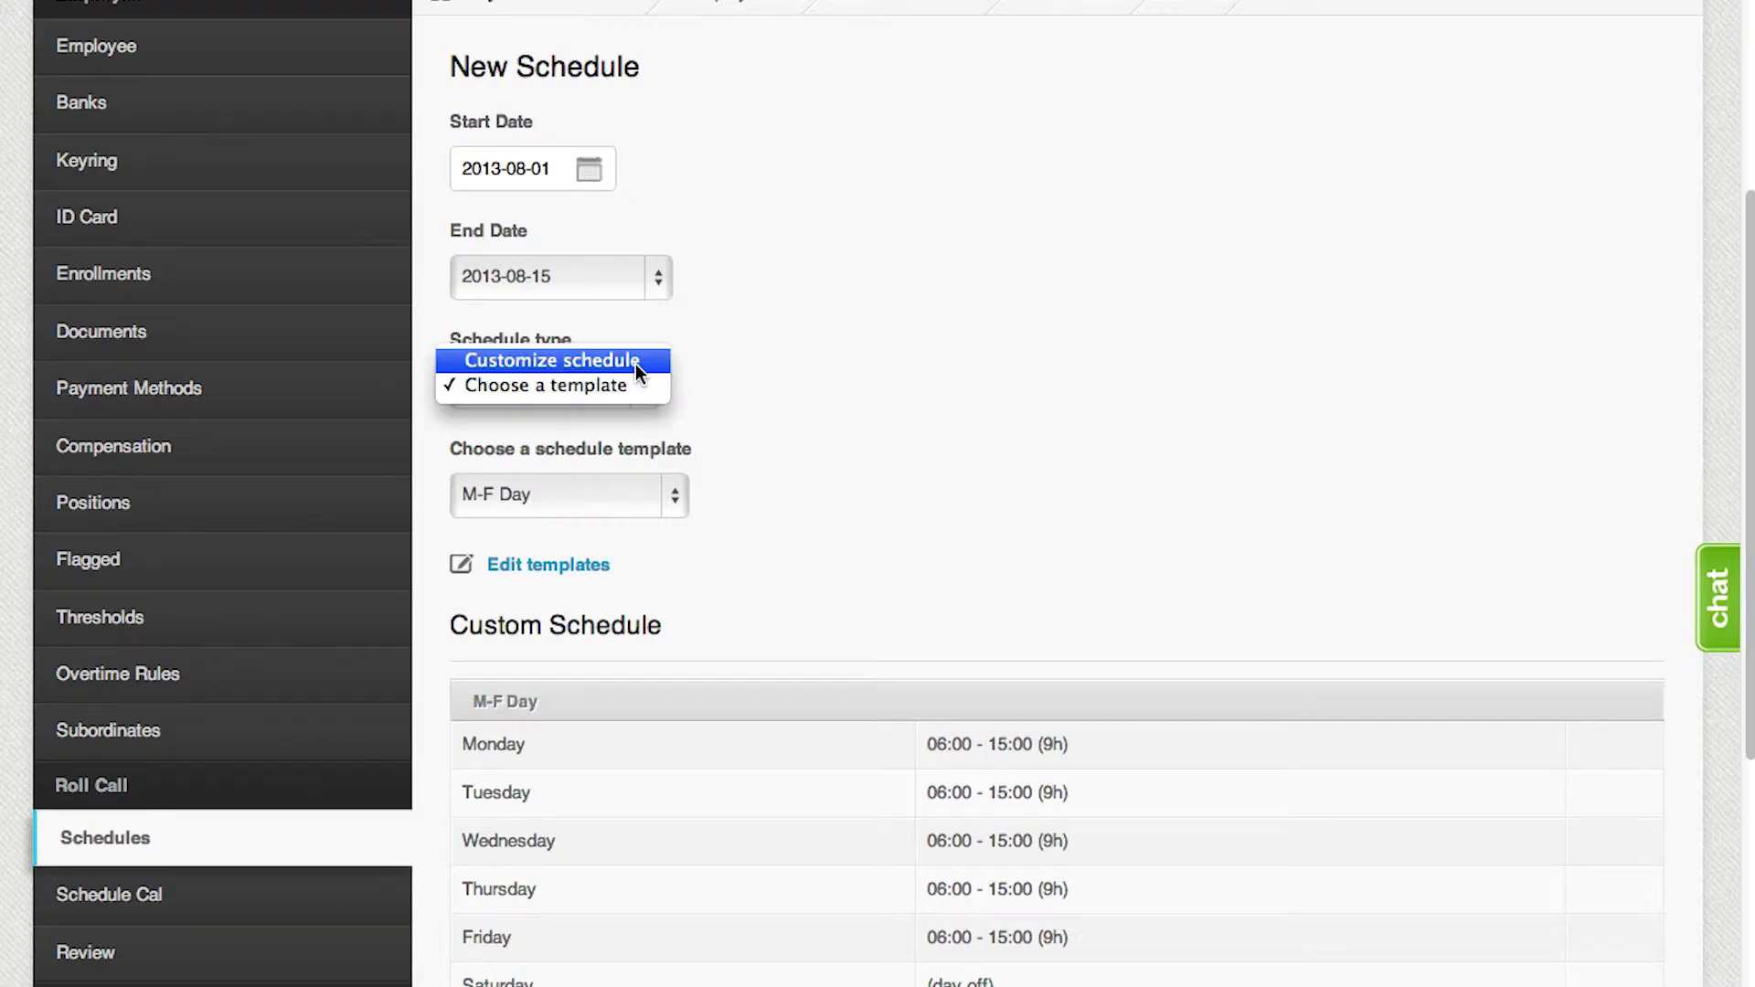
# Step: Switch to Customize schedule and give Monday a 12:30–22:00 shift
pyautogui.click(634, 364)
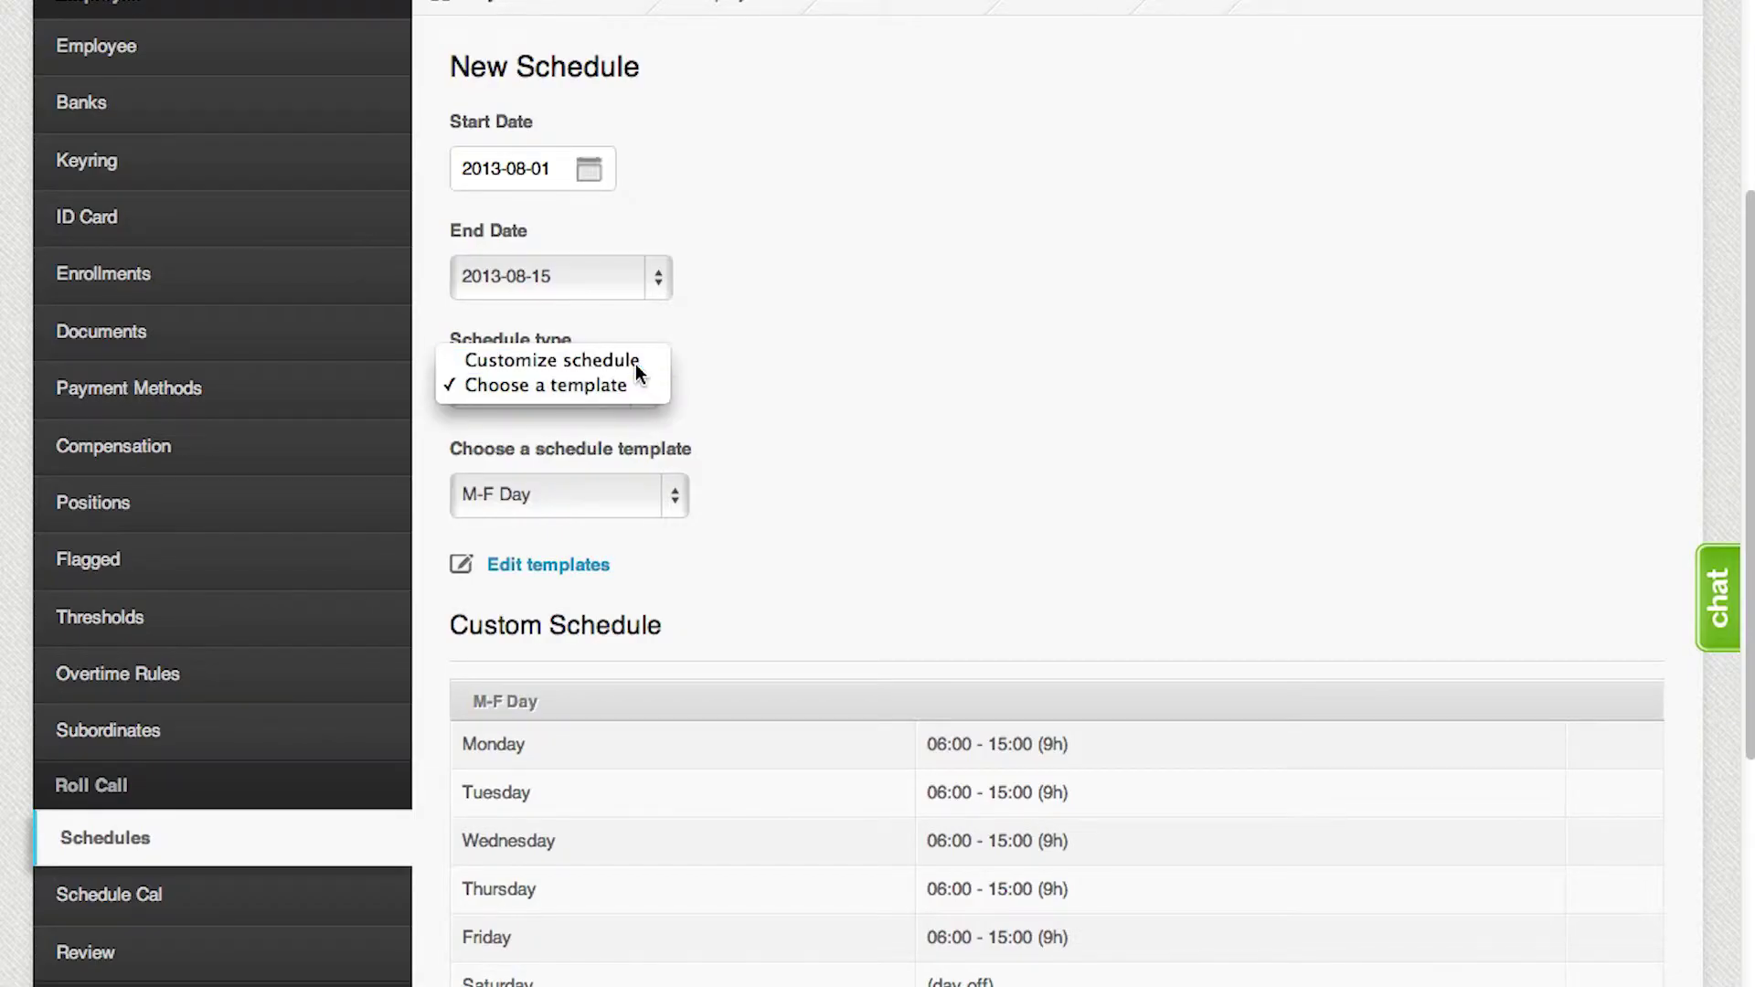
pyautogui.scroll(-2, 1000, 334)
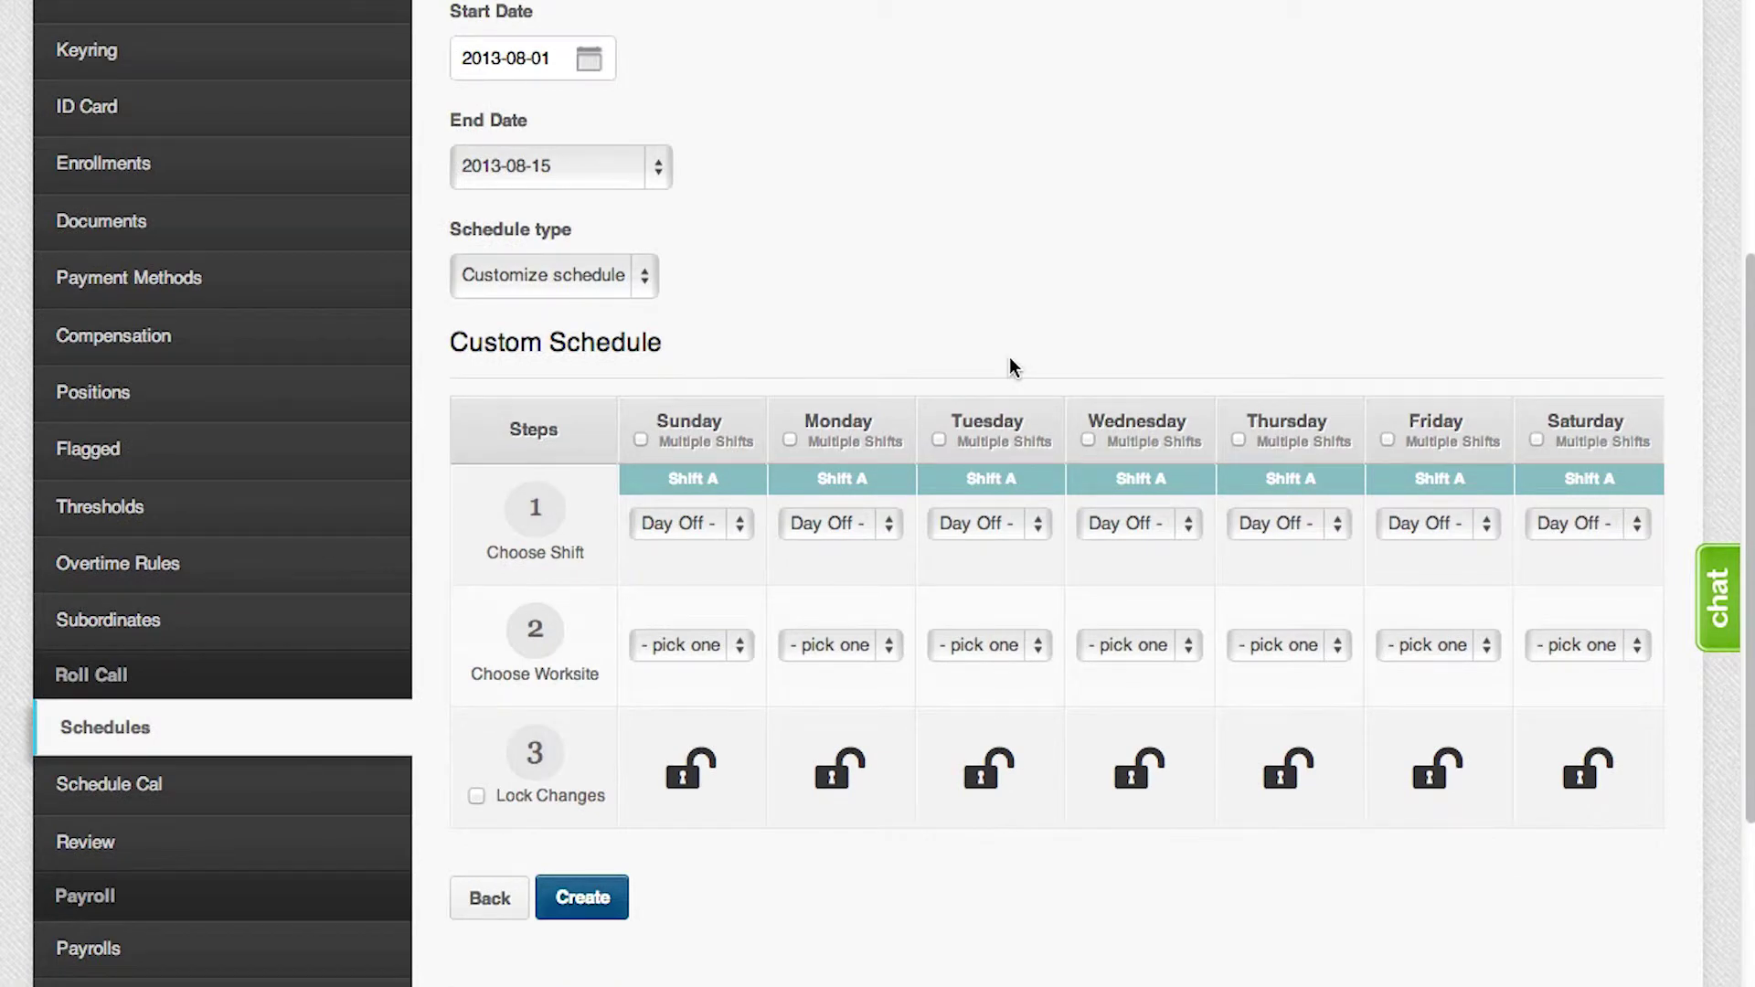
pyautogui.scroll(-1, 1009, 356)
pyautogui.click(841, 468)
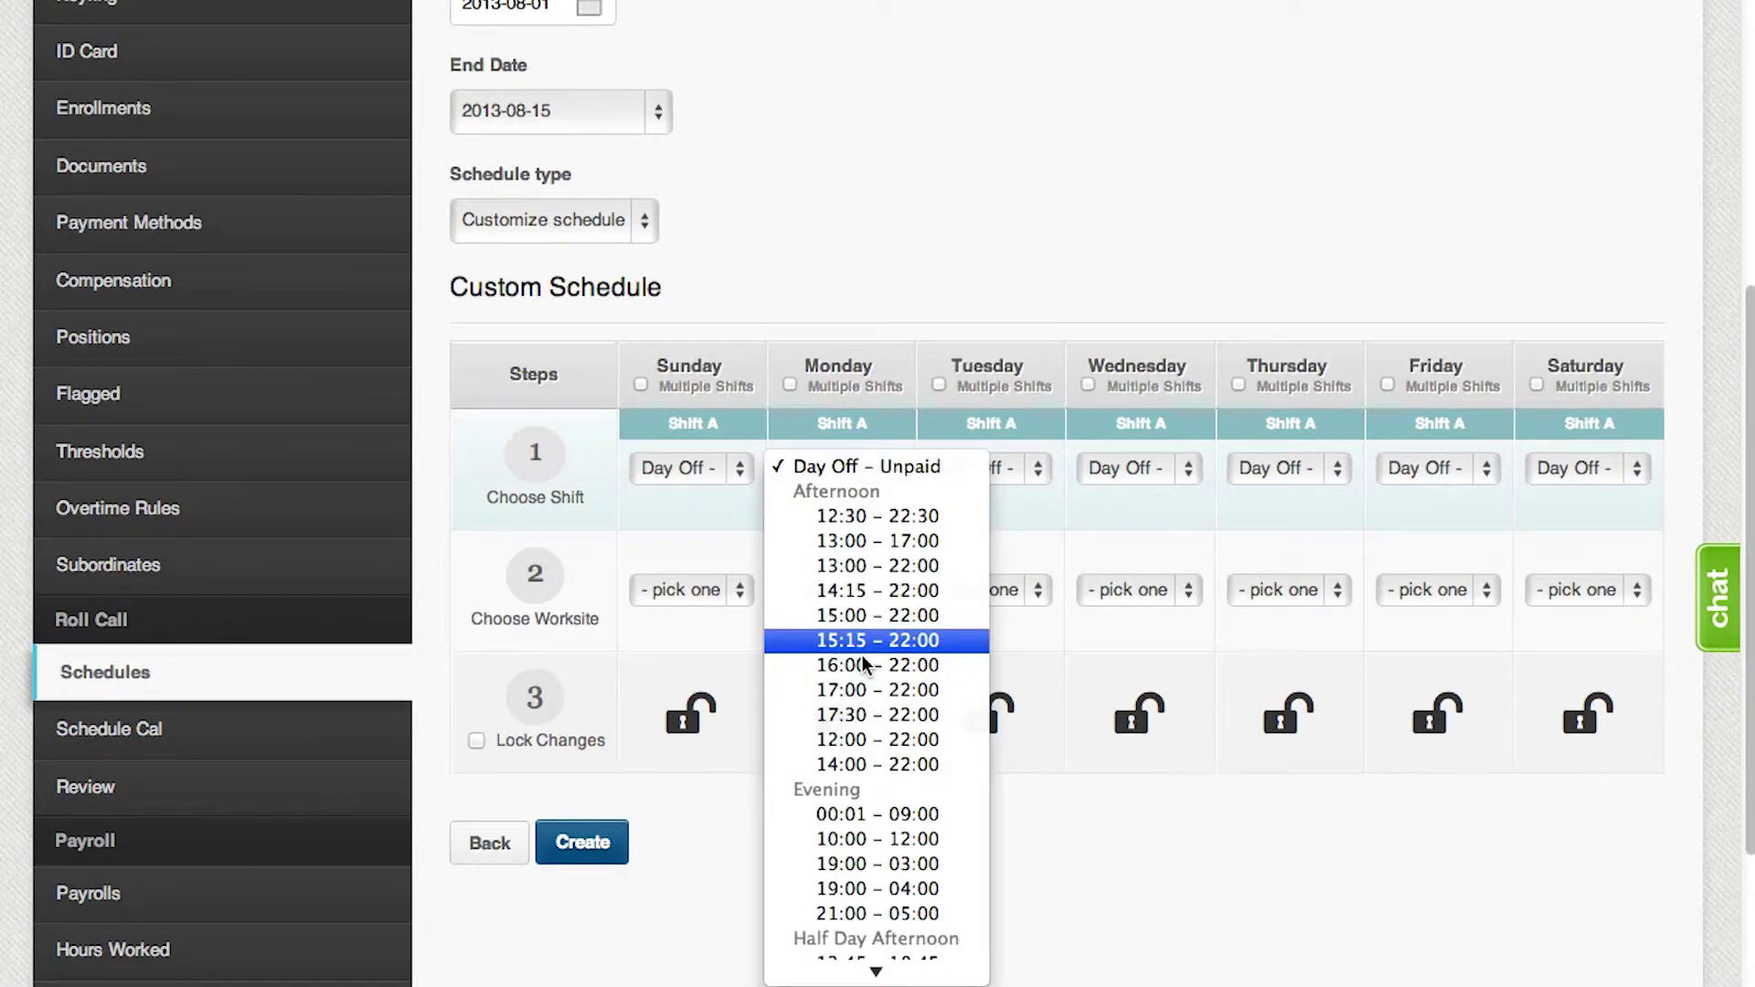
pyautogui.click(881, 525)
# Step: Set shifts: Tuesday 13:00–17:00, Wednesday 13:00–22:00, Thursday 14:15–22:00, Friday 17:00–22:00
pyautogui.click(1001, 470)
pyautogui.click(1015, 540)
pyautogui.click(1123, 466)
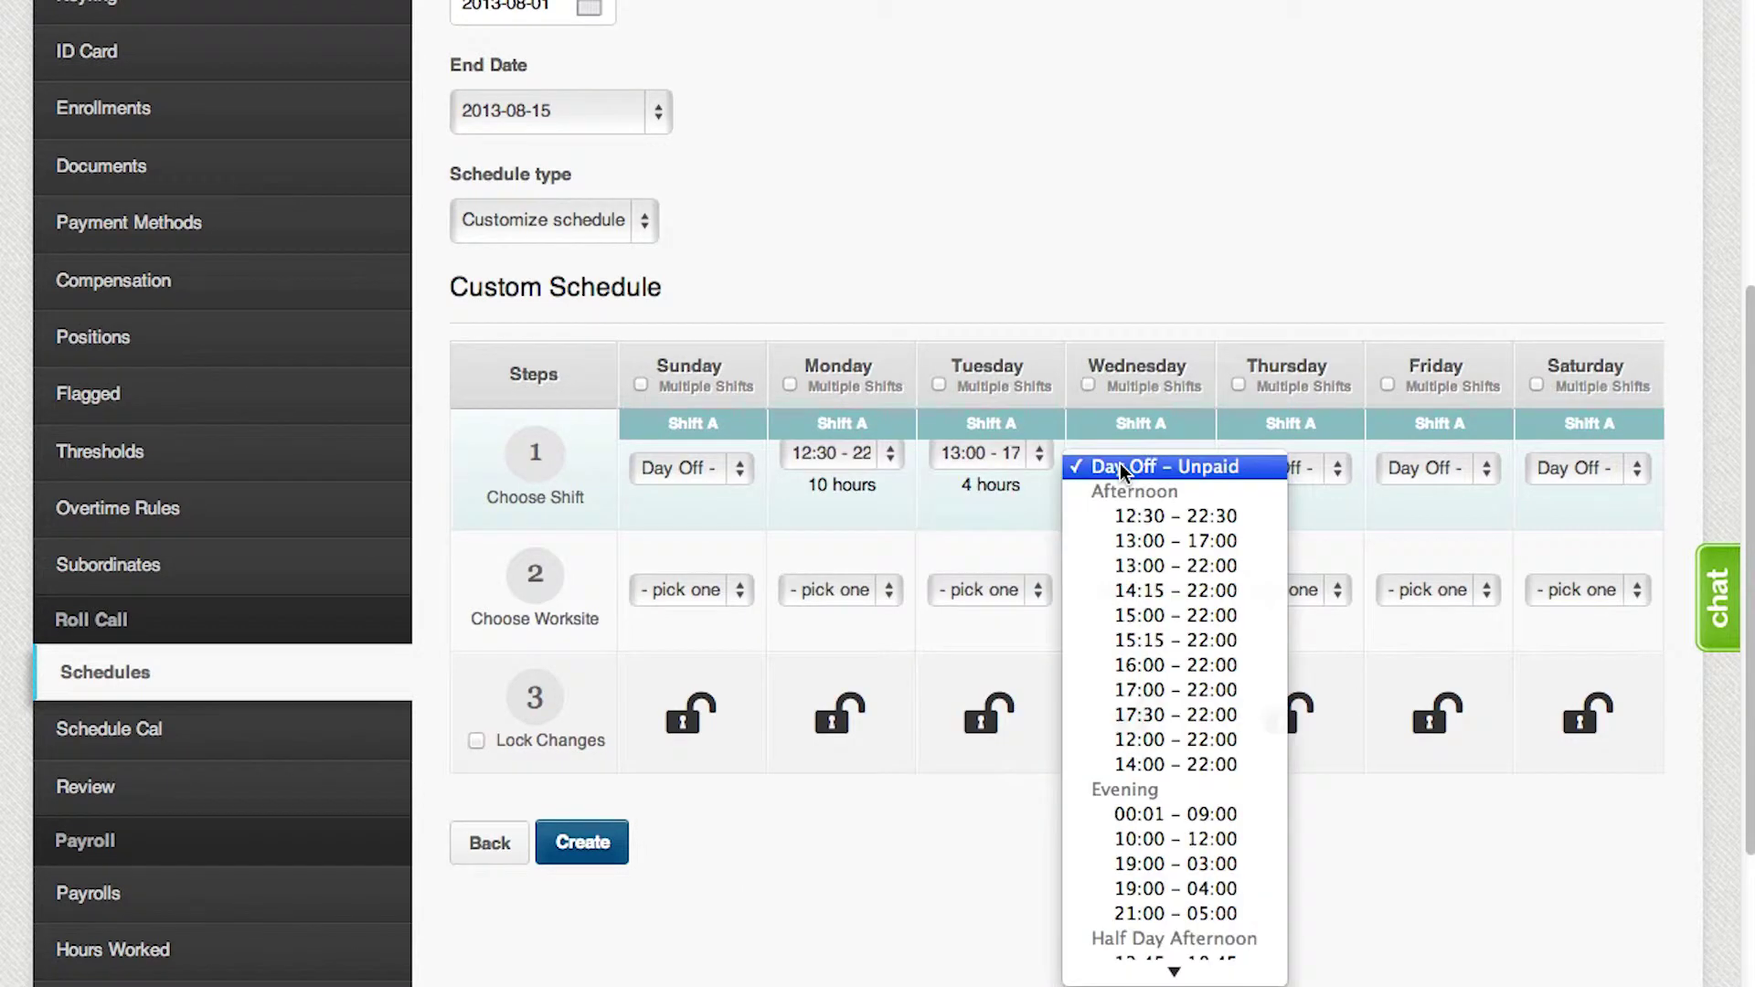
pyautogui.click(1176, 565)
pyautogui.click(1282, 483)
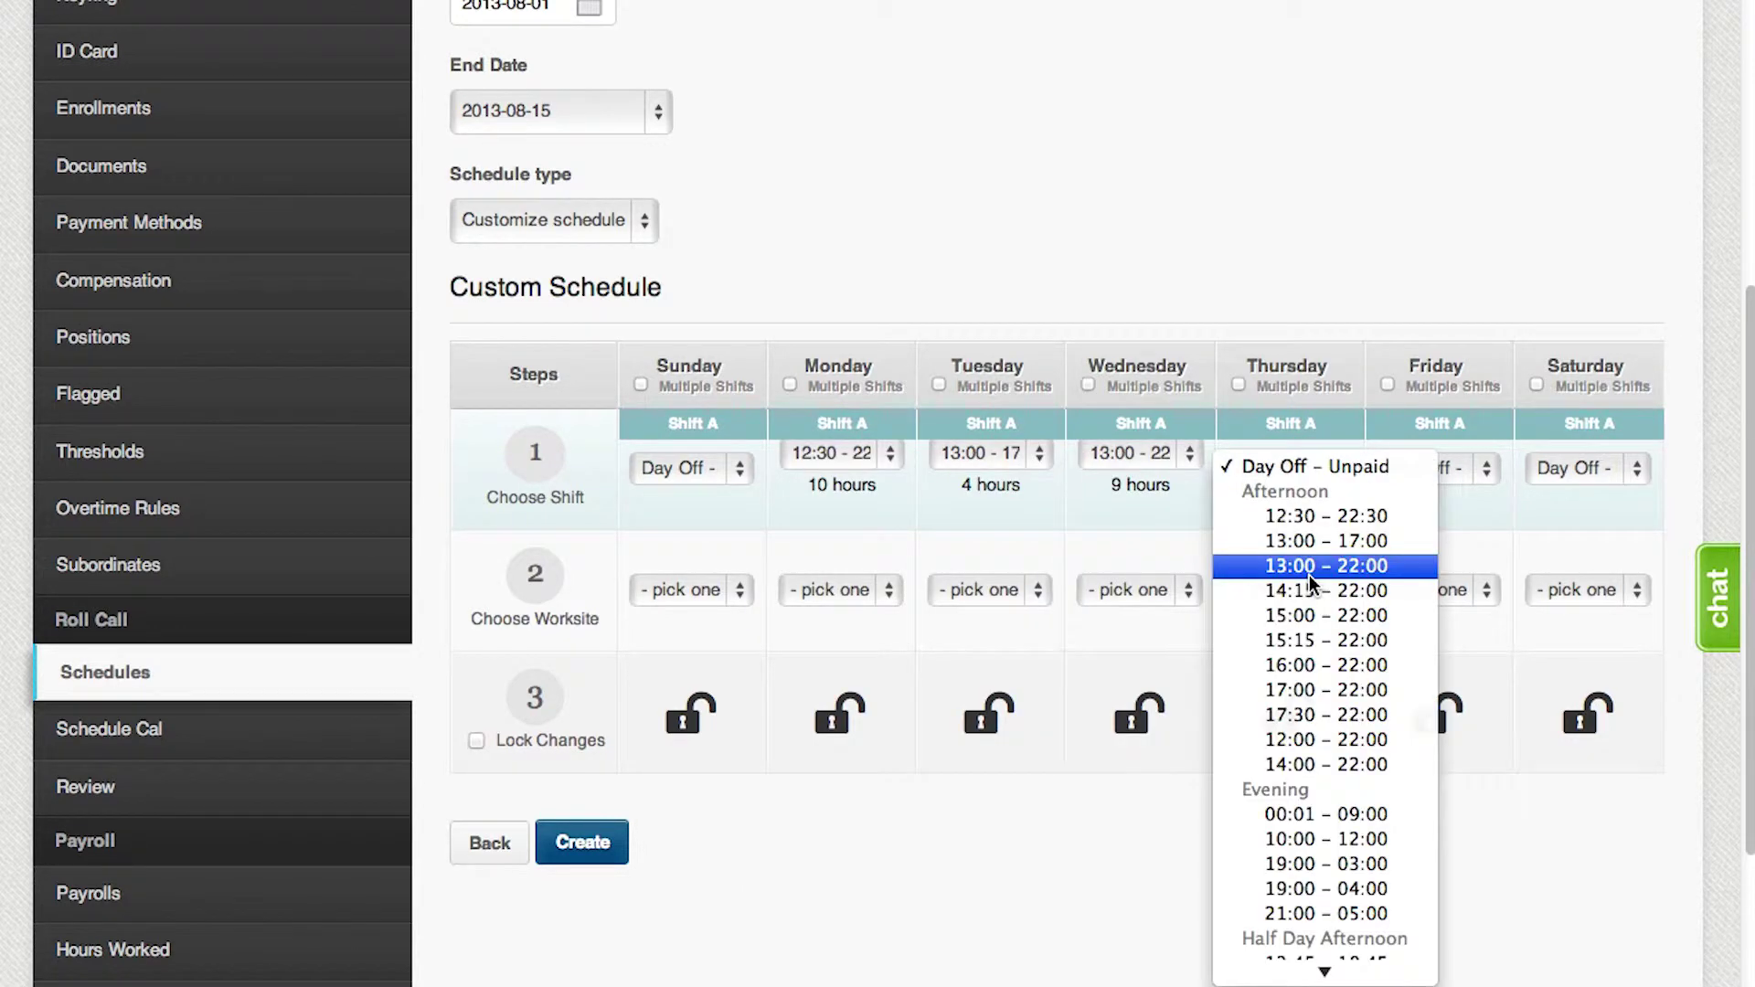
pyautogui.click(1309, 587)
pyautogui.click(1426, 470)
pyautogui.click(1426, 470)
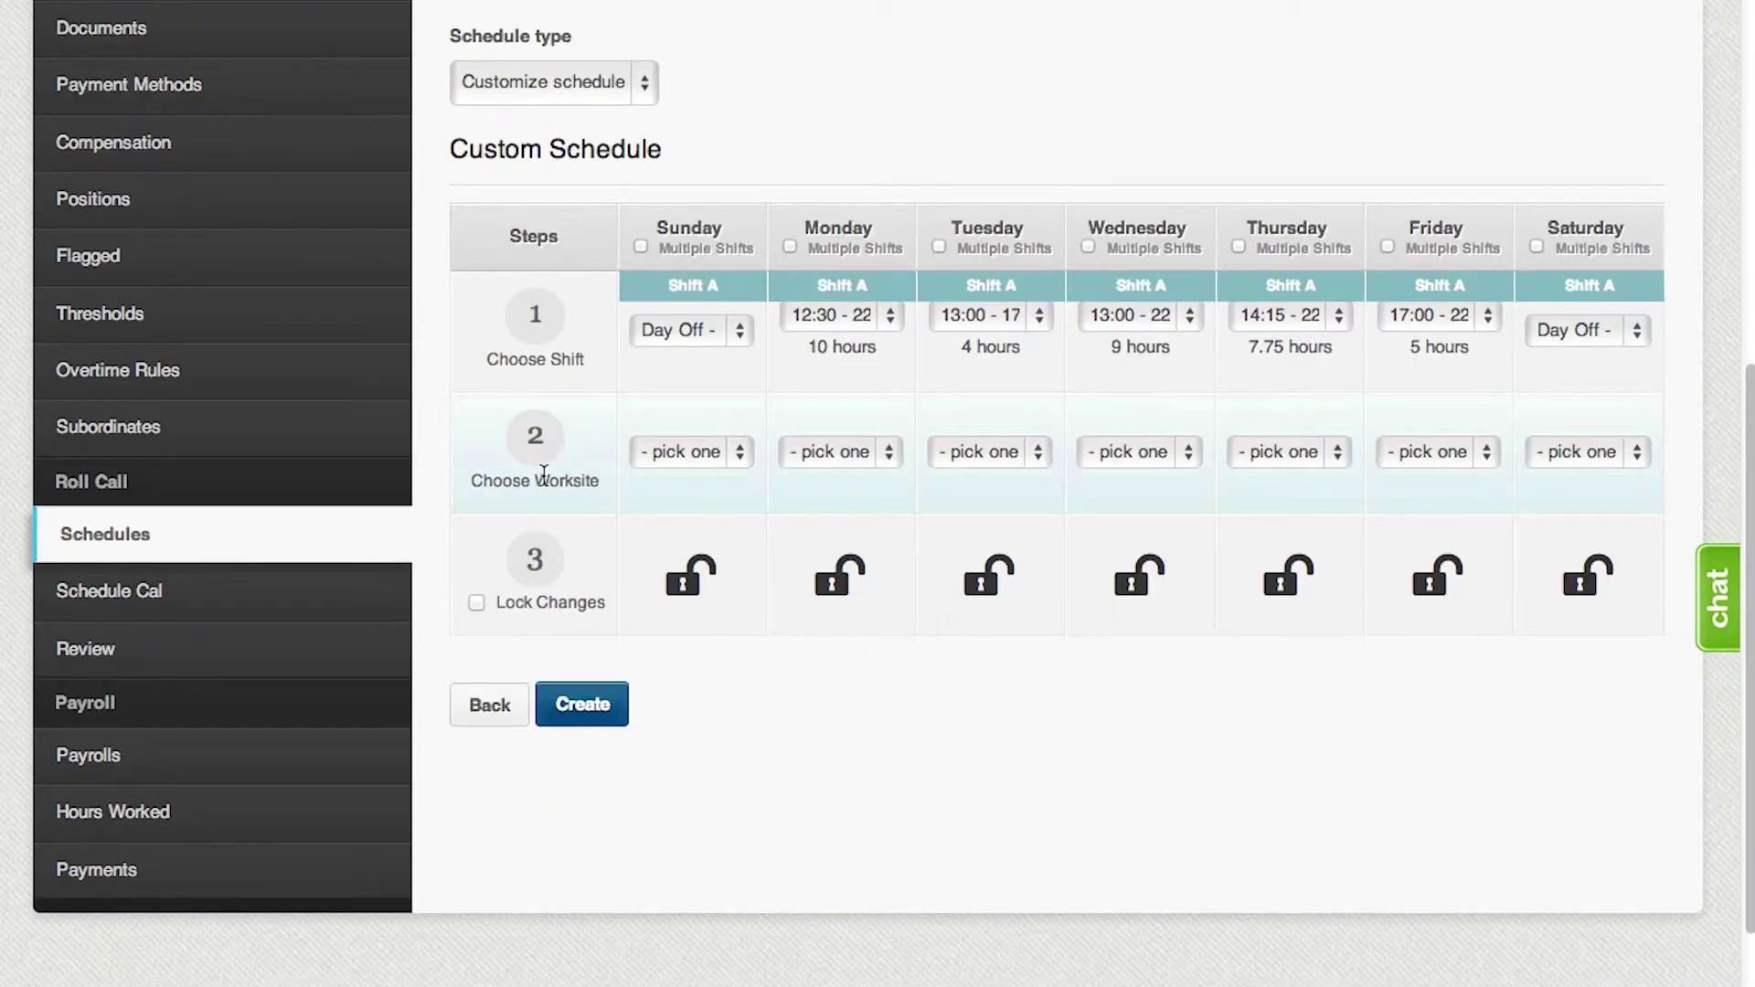
pyautogui.scroll(1, 543, 473)
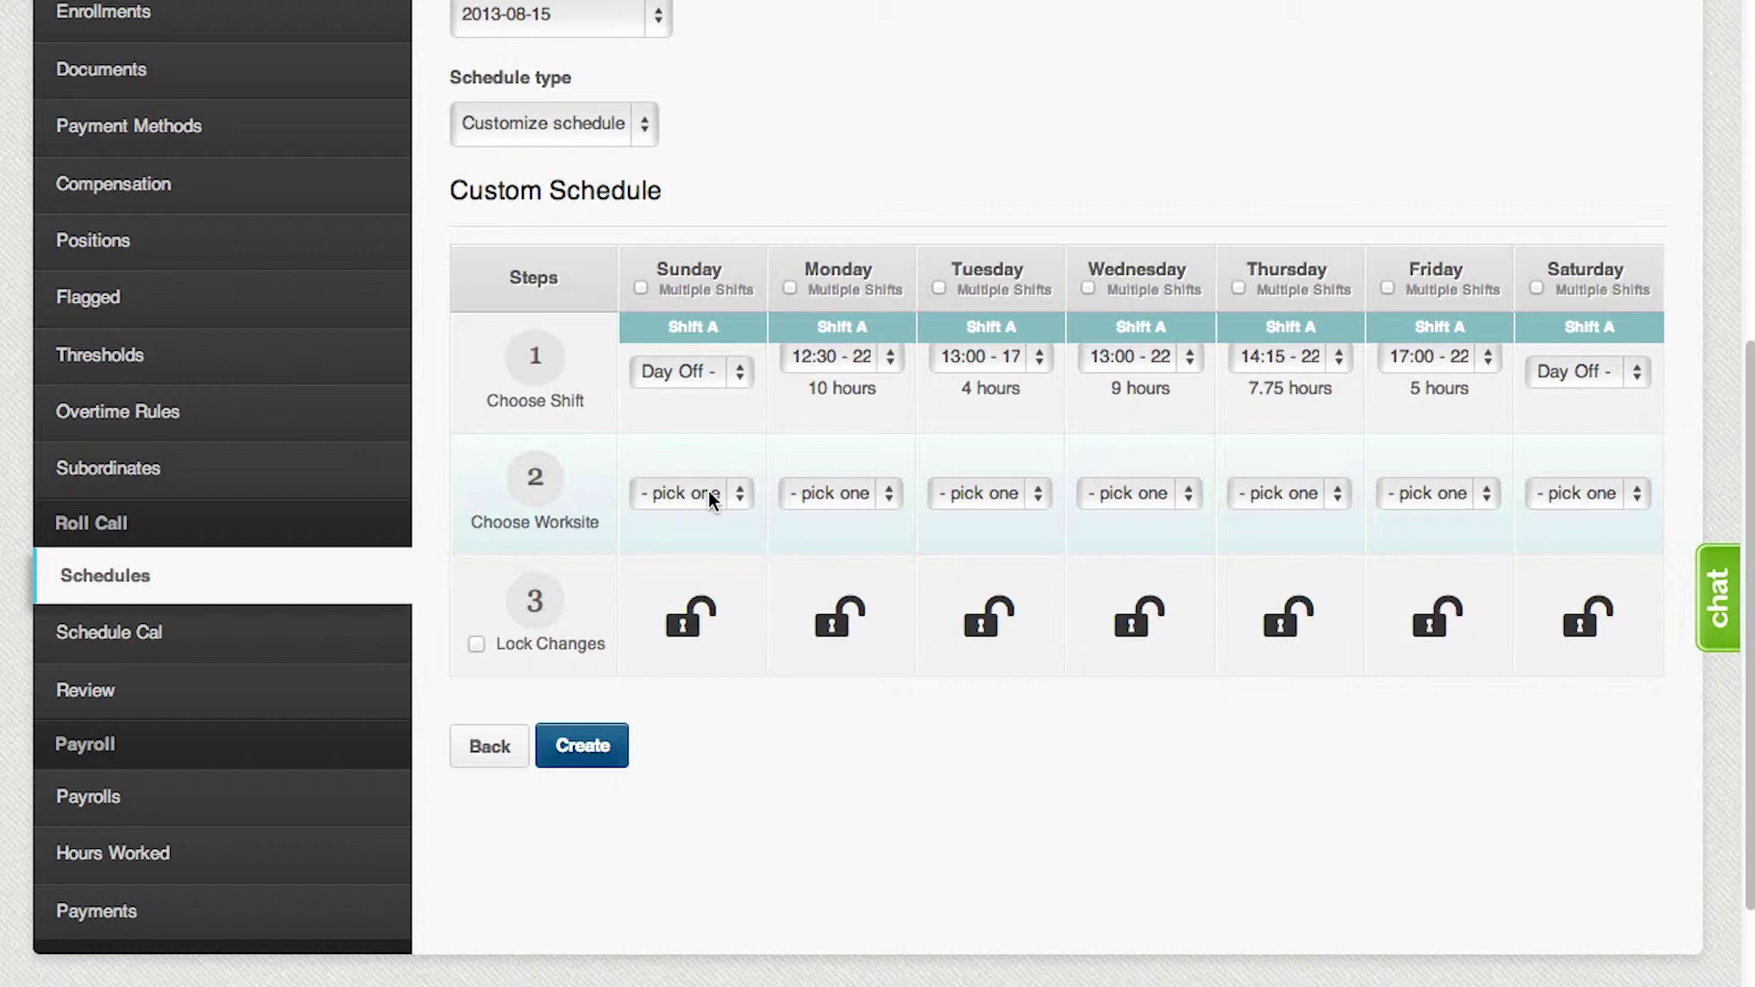
# Step: Assign Monday to Store A and Wednesday to Store B, leaving Tuesday without a worksite
pyautogui.click(709, 495)
pyautogui.click(706, 518)
pyautogui.click(834, 494)
pyautogui.click(863, 540)
pyautogui.click(1020, 492)
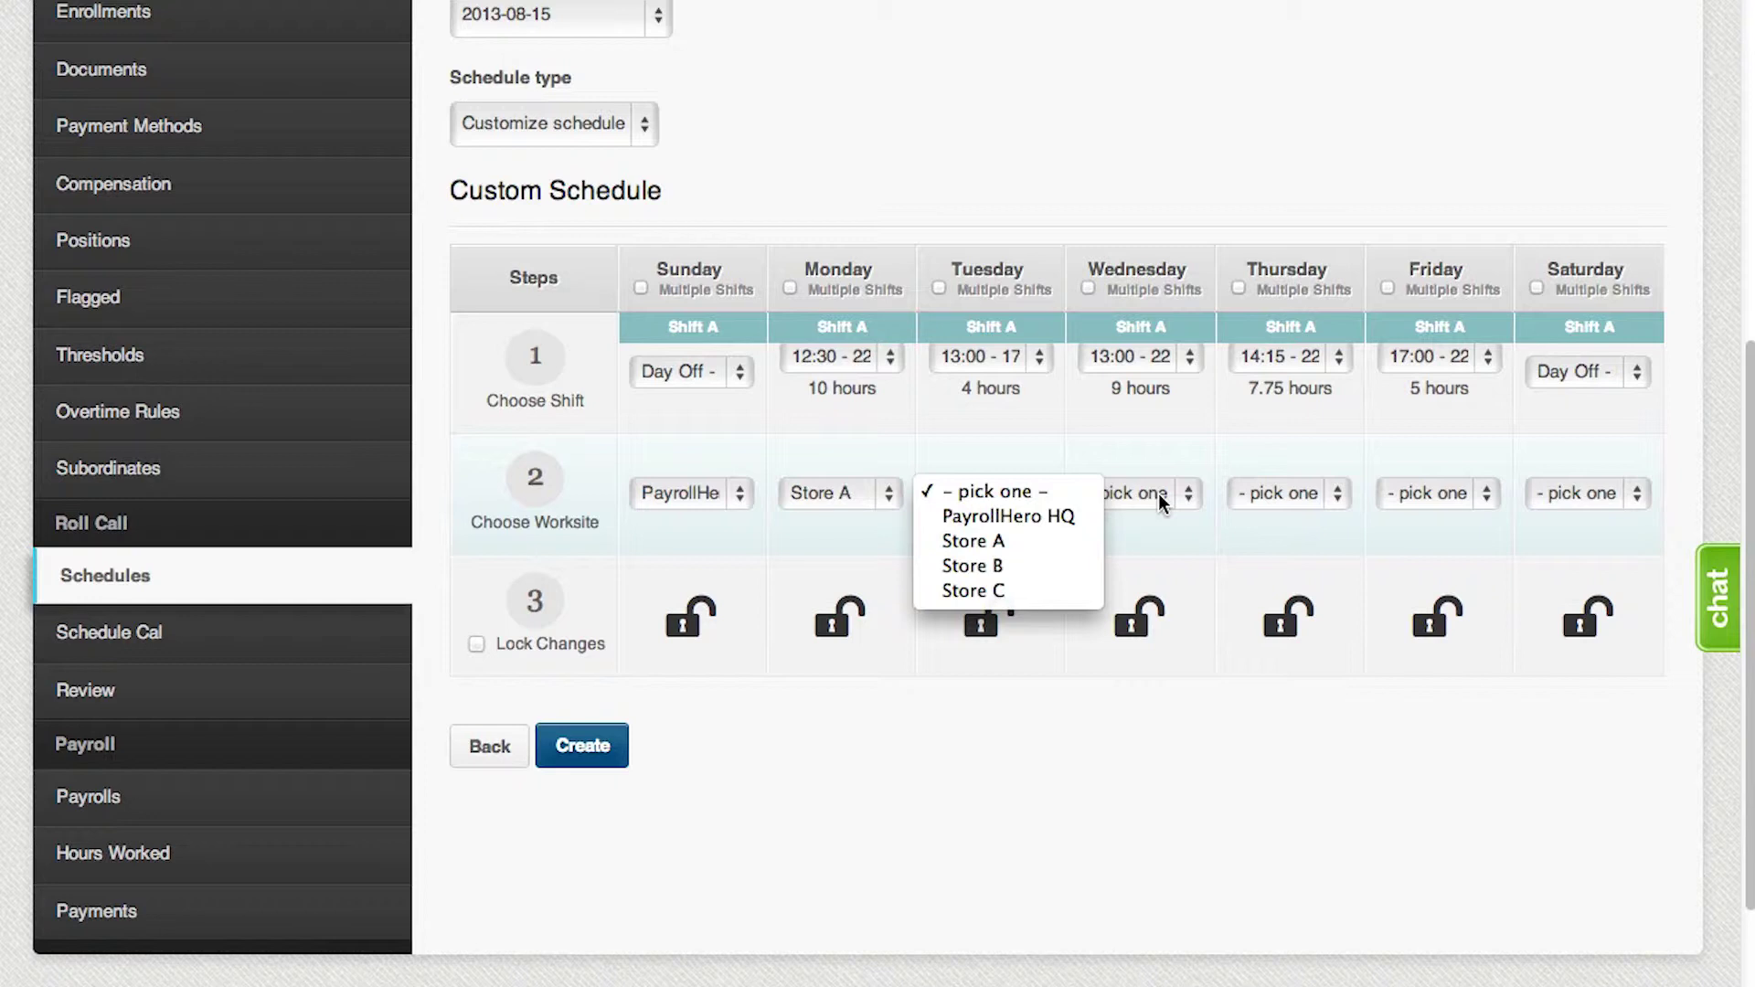
pyautogui.click(1150, 543)
pyautogui.click(1138, 493)
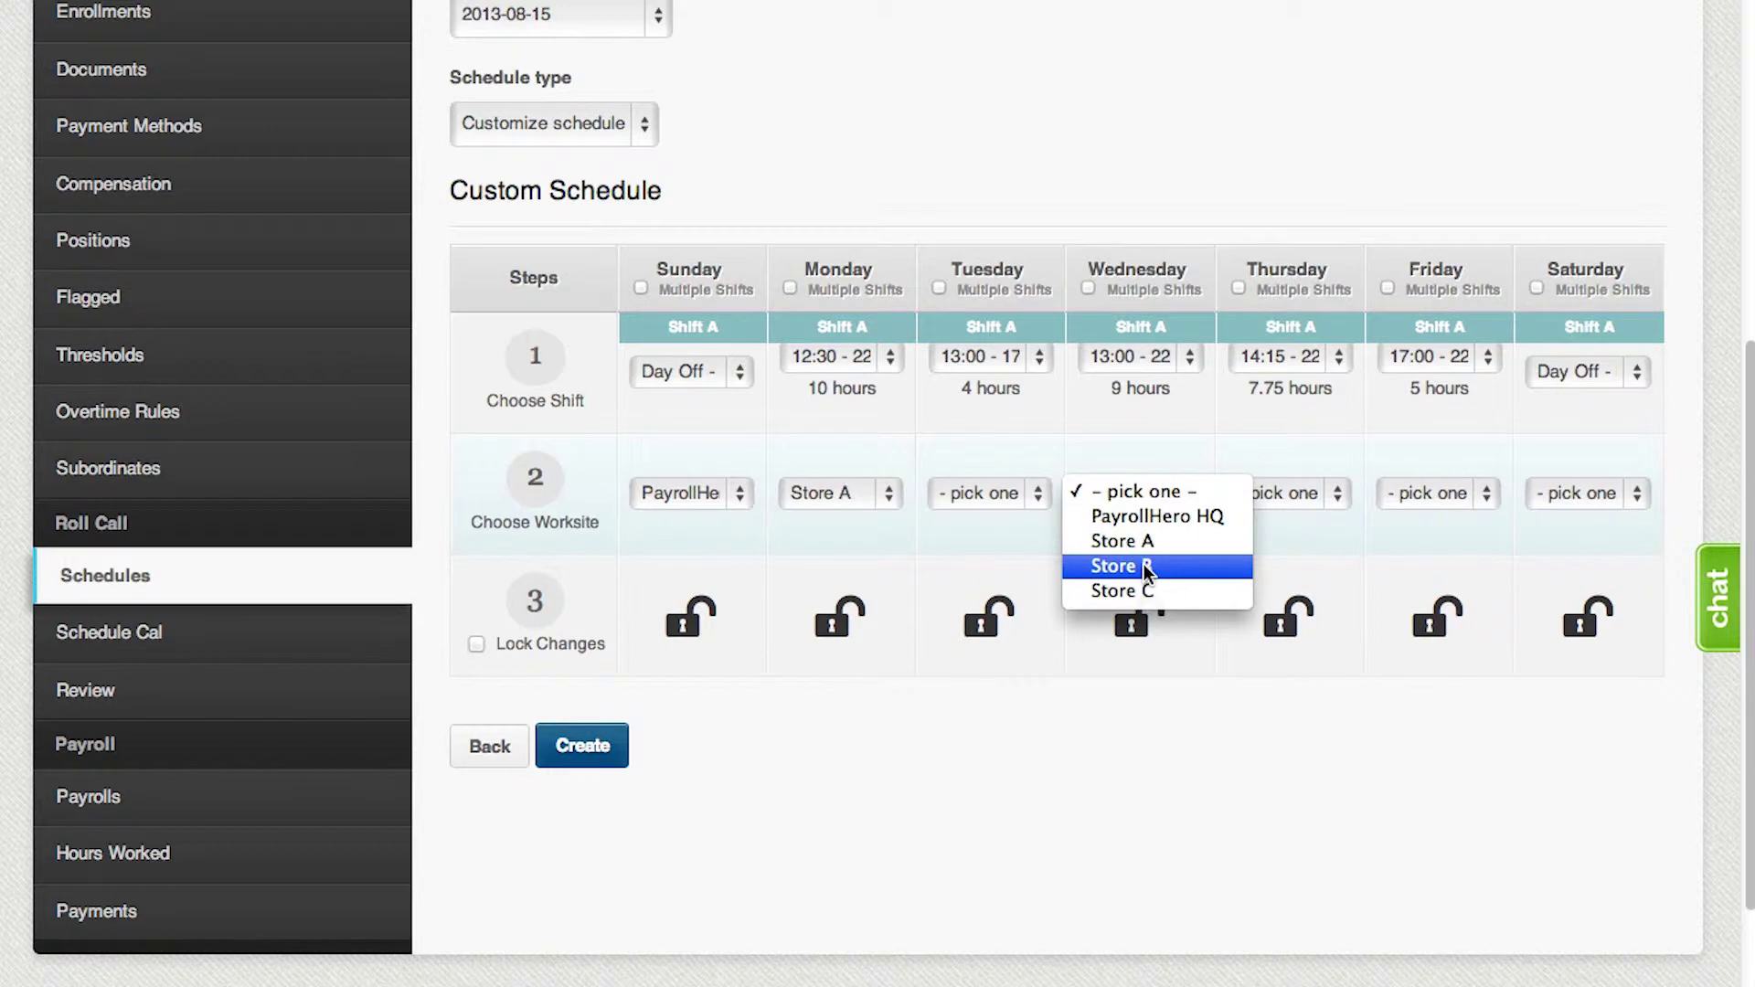
pyautogui.click(1144, 563)
# Step: Assign Thursday to Store B and Friday to Store C, and reset Sunday to '- pick one'
pyautogui.click(1307, 493)
pyautogui.click(1335, 567)
pyautogui.click(1437, 494)
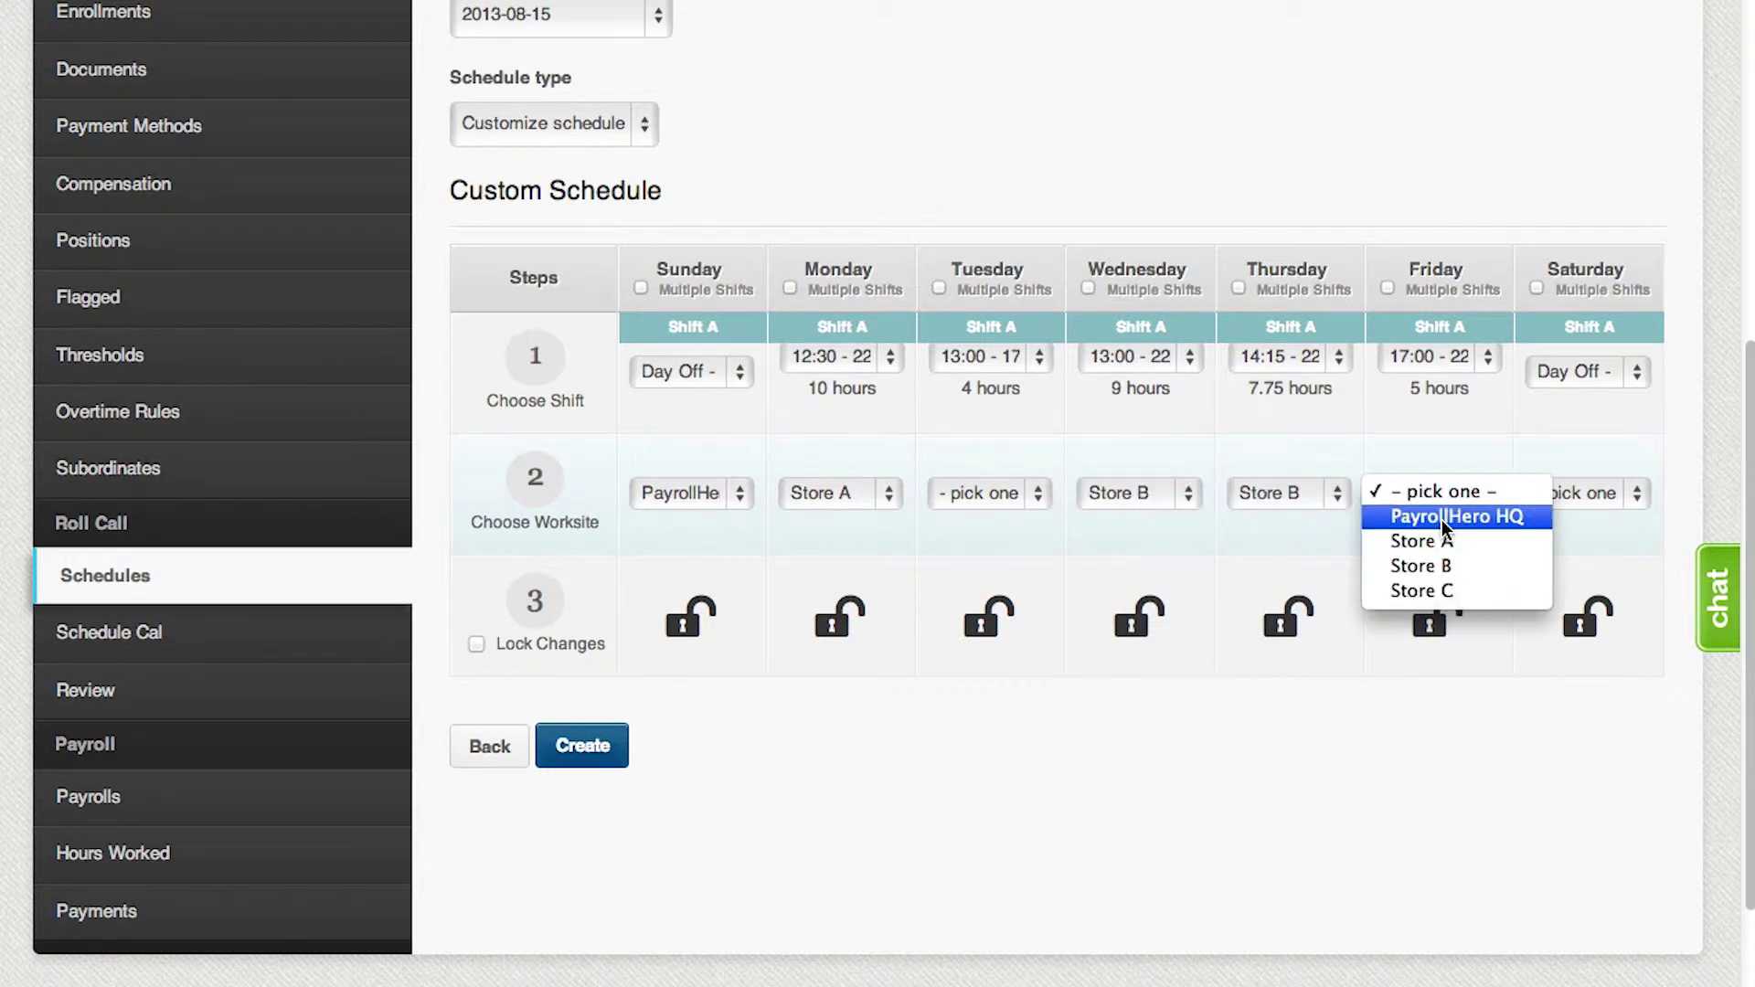
pyautogui.click(1424, 590)
pyautogui.click(1565, 496)
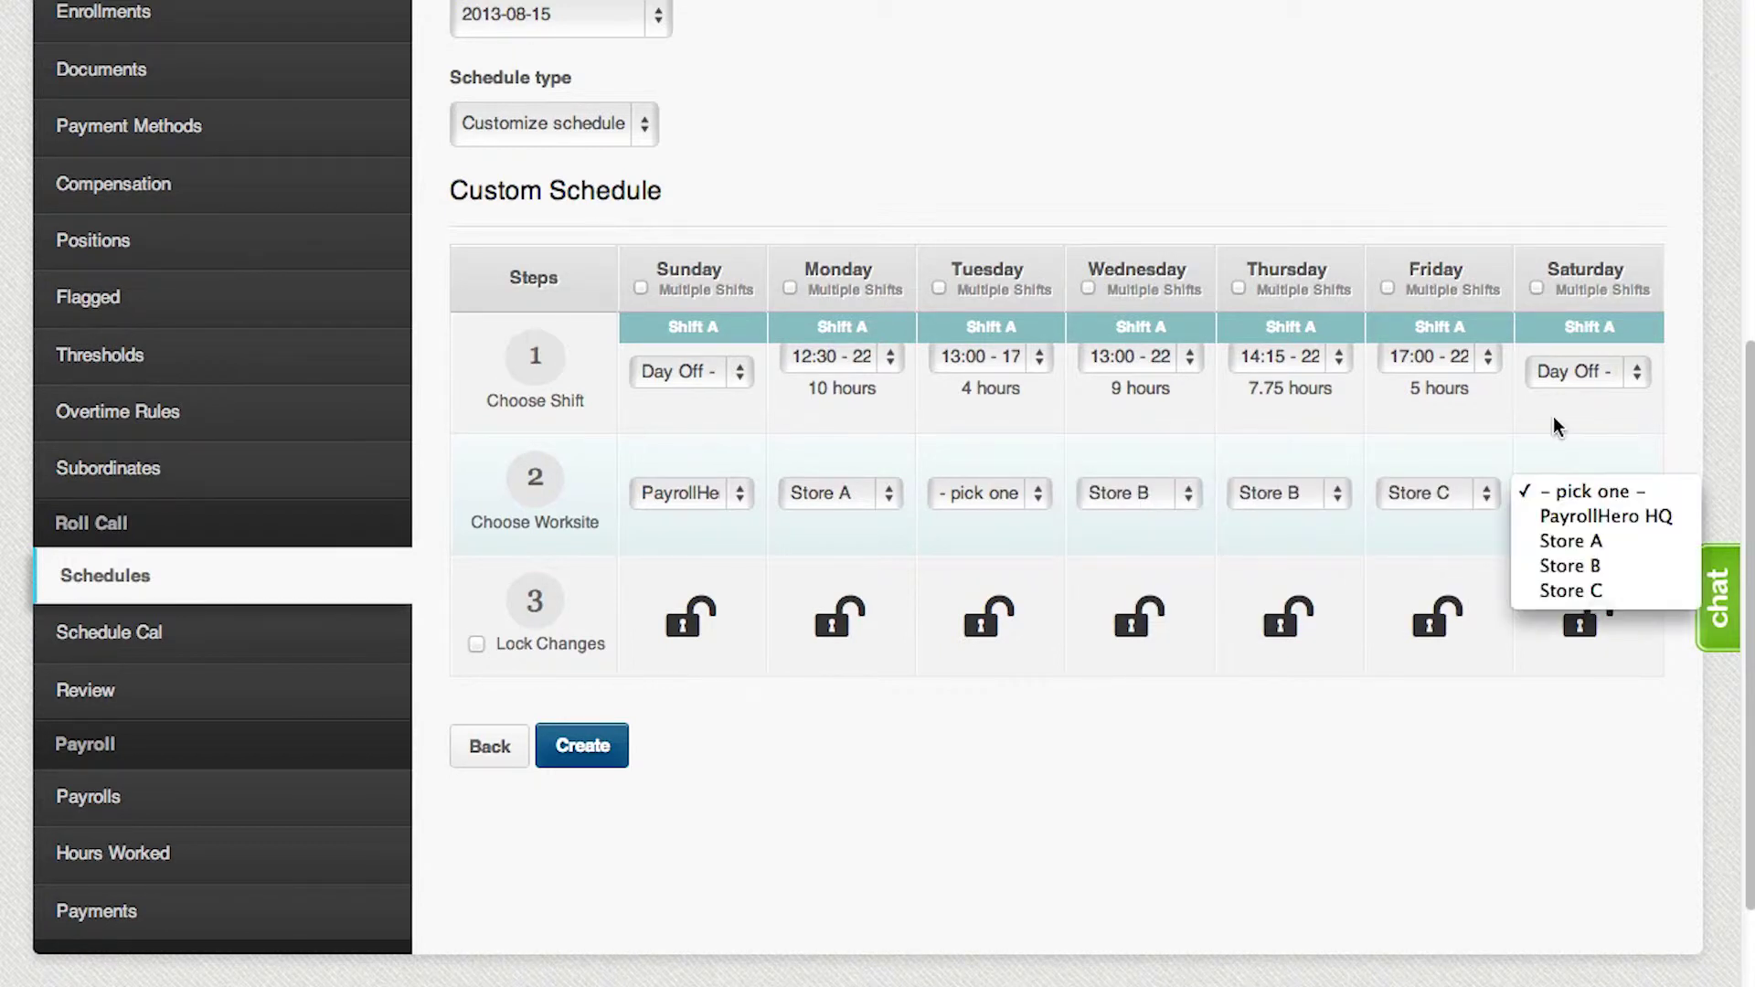
pyautogui.click(1575, 494)
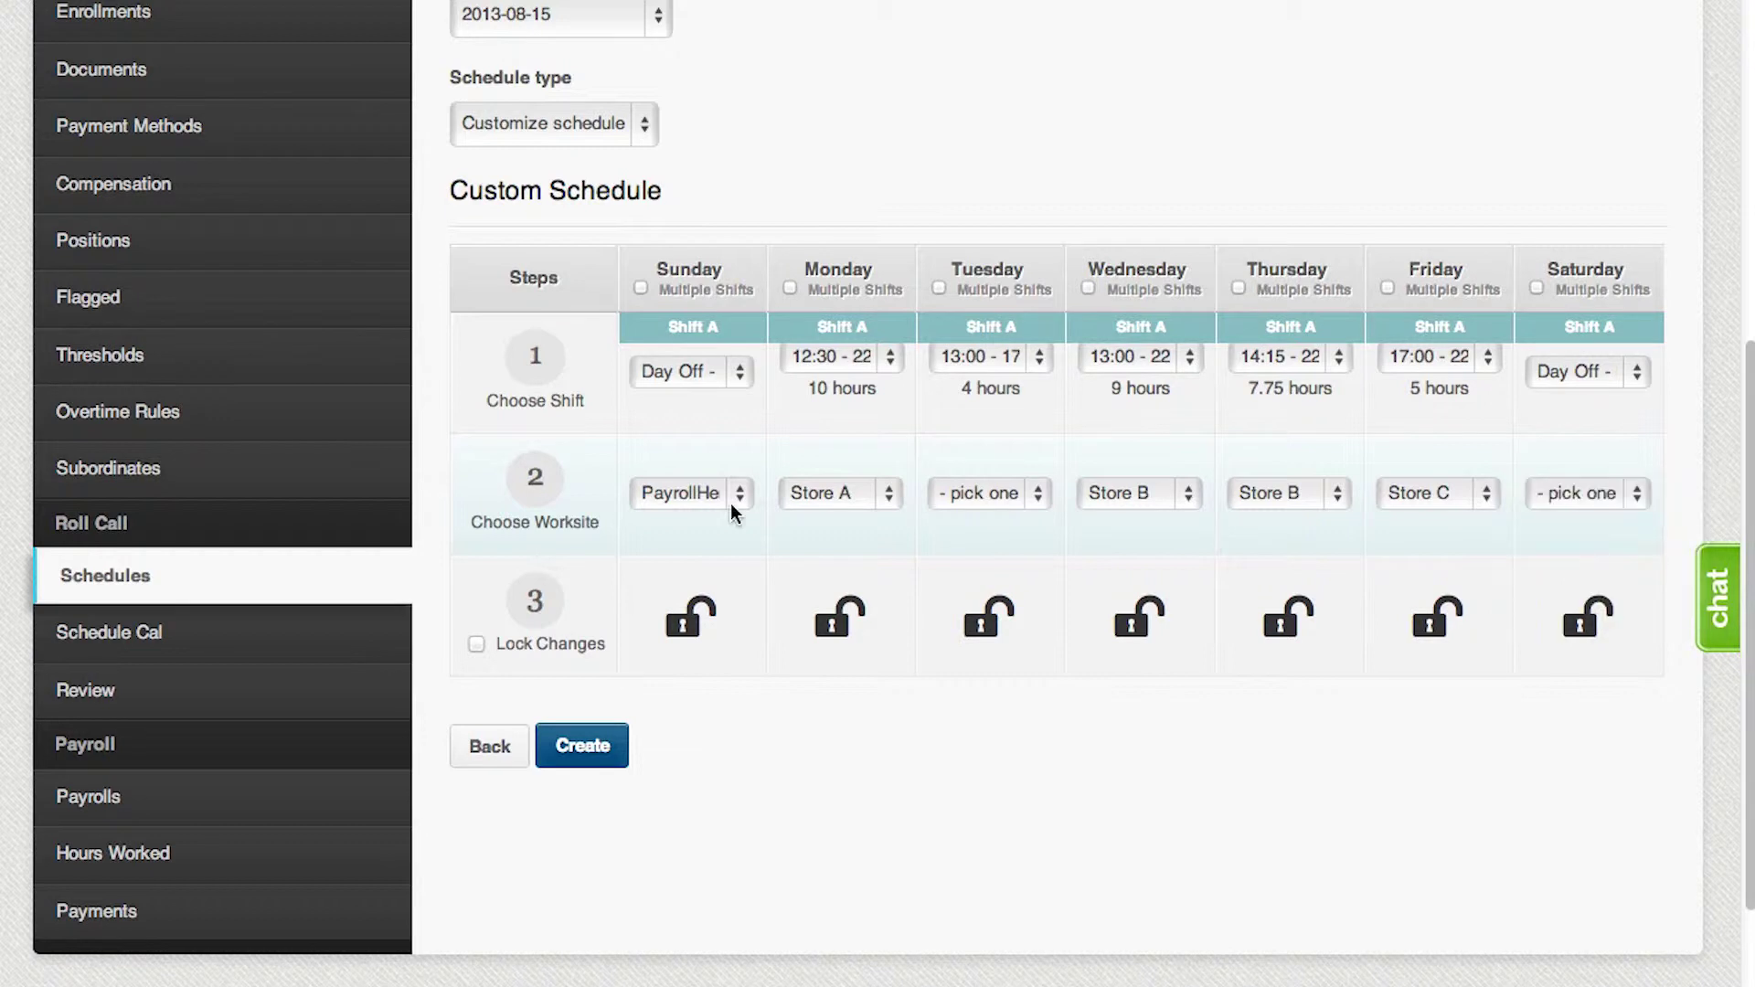
pyautogui.click(732, 498)
pyautogui.click(735, 473)
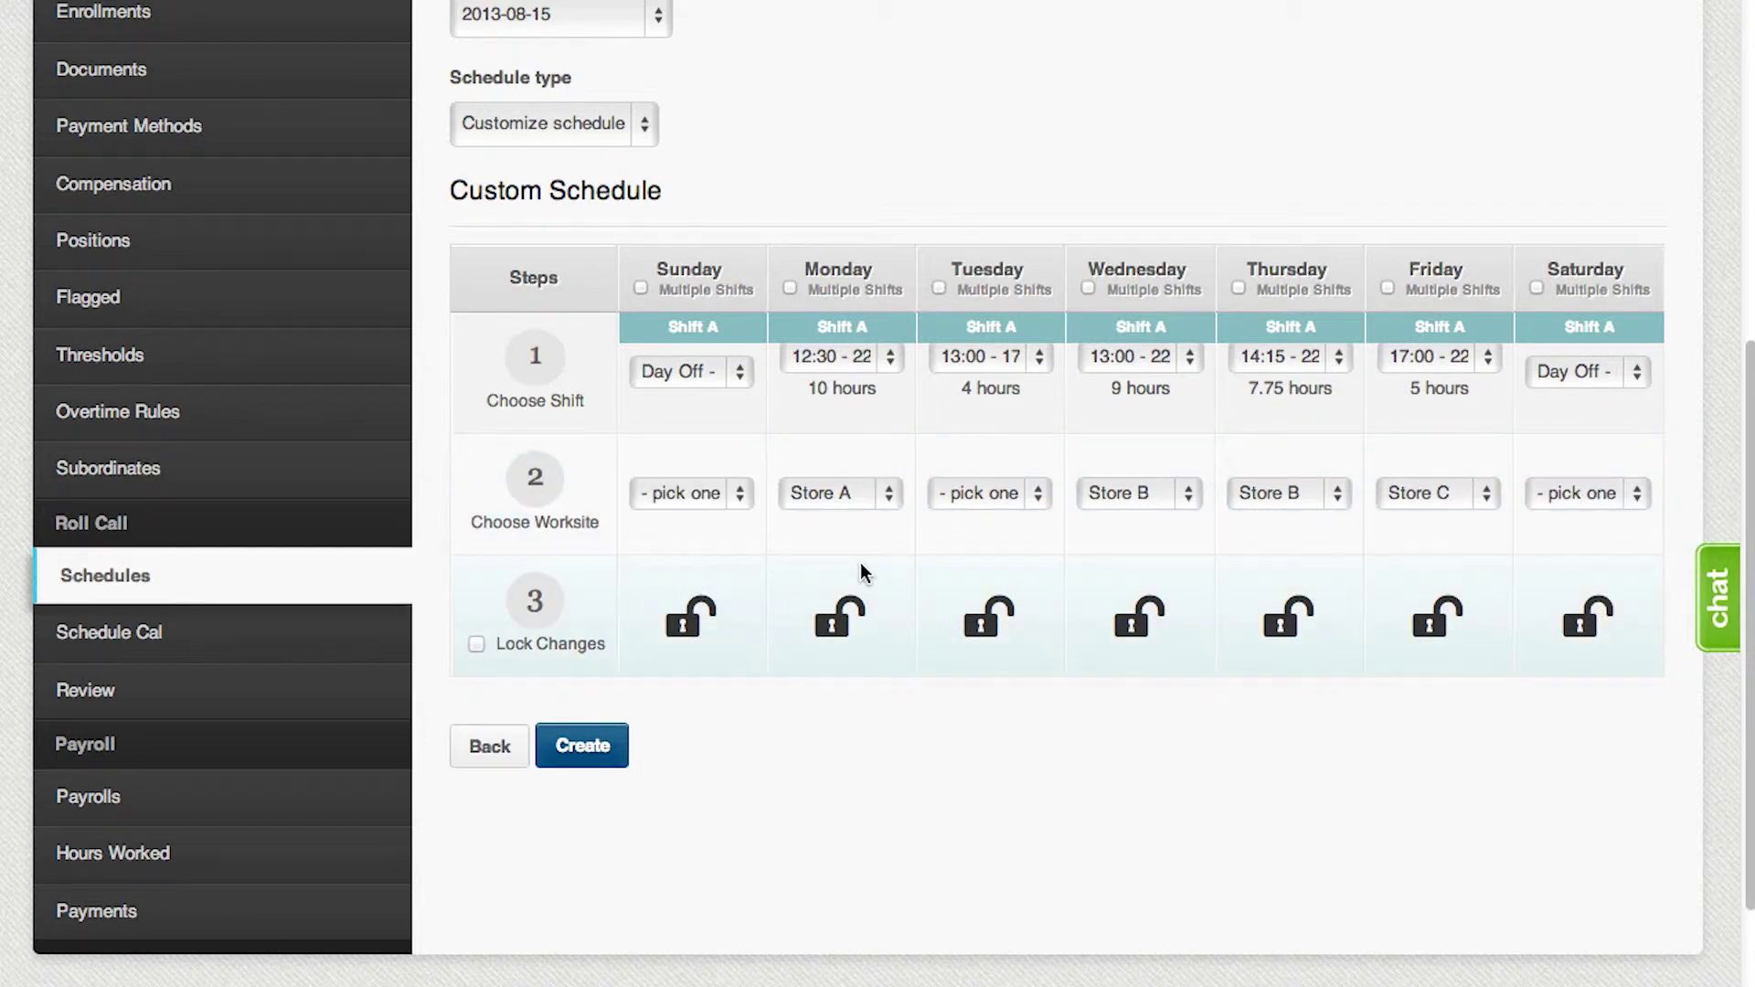
pyautogui.scroll(-1, 439, 632)
pyautogui.scroll(1, 453, 636)
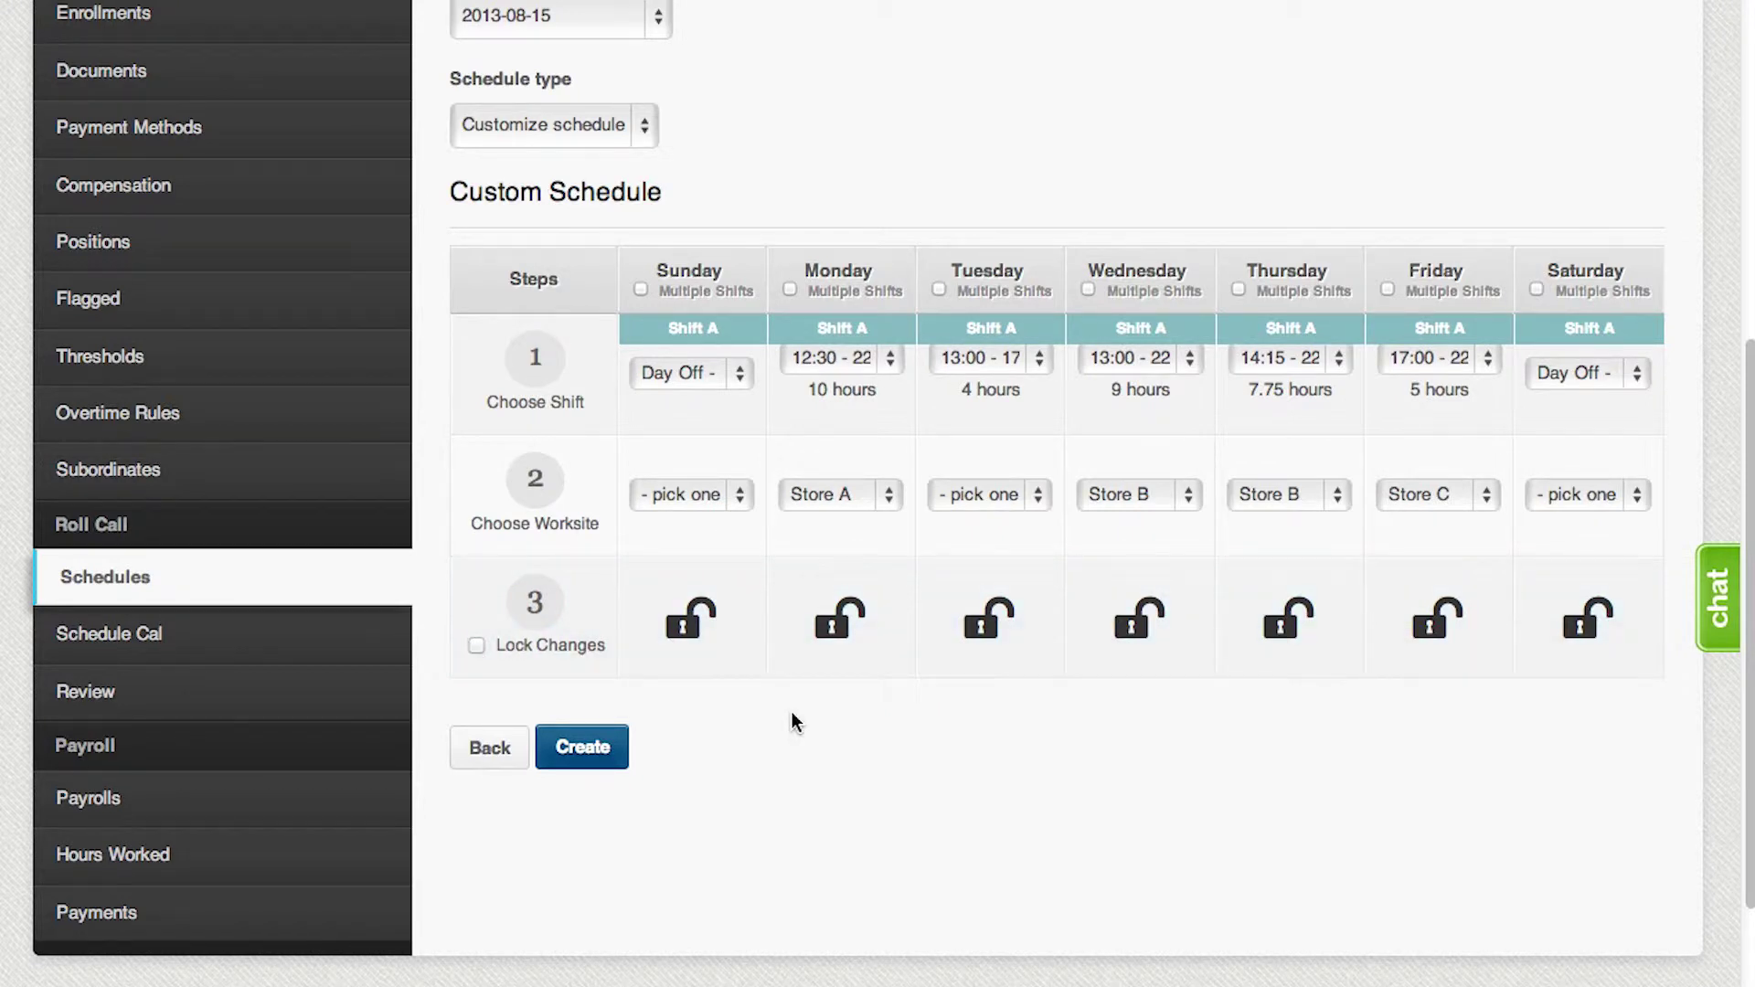
# Step: Tick Lock Changes, create the custom schedule, and go to the Schedule Cal
pyautogui.click(476, 646)
pyautogui.scroll(2, 611, 880)
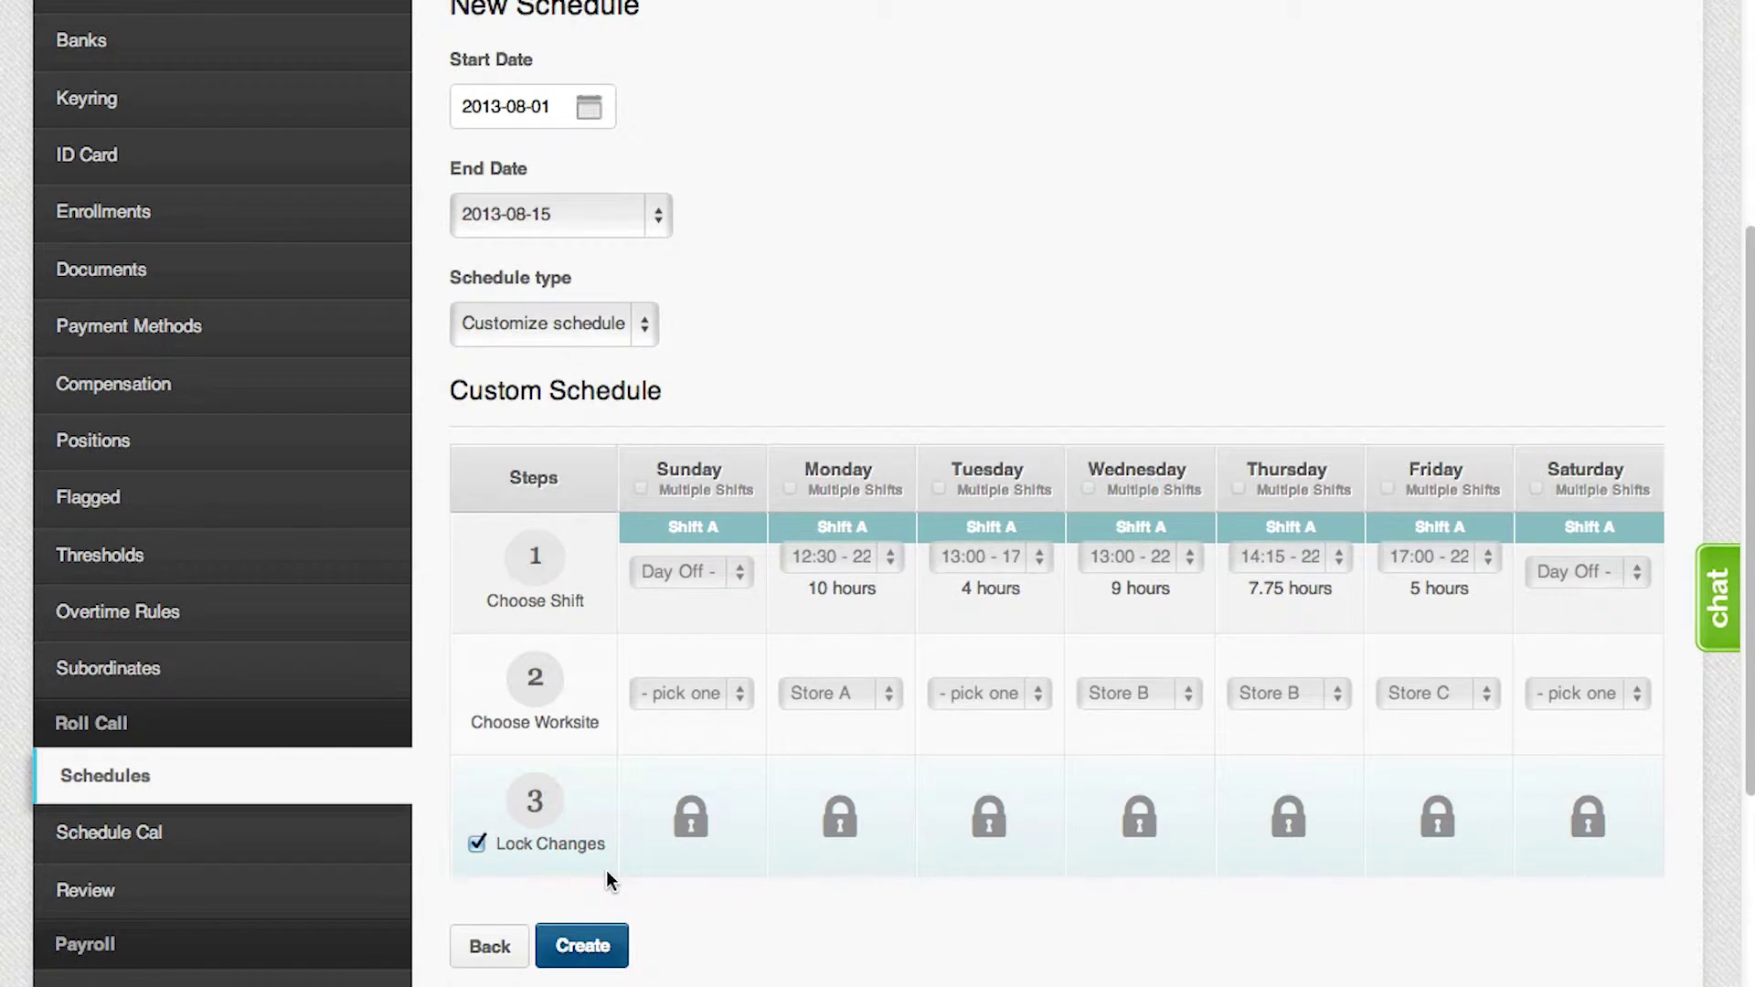
pyautogui.scroll(-2, 611, 880)
pyautogui.click(602, 812)
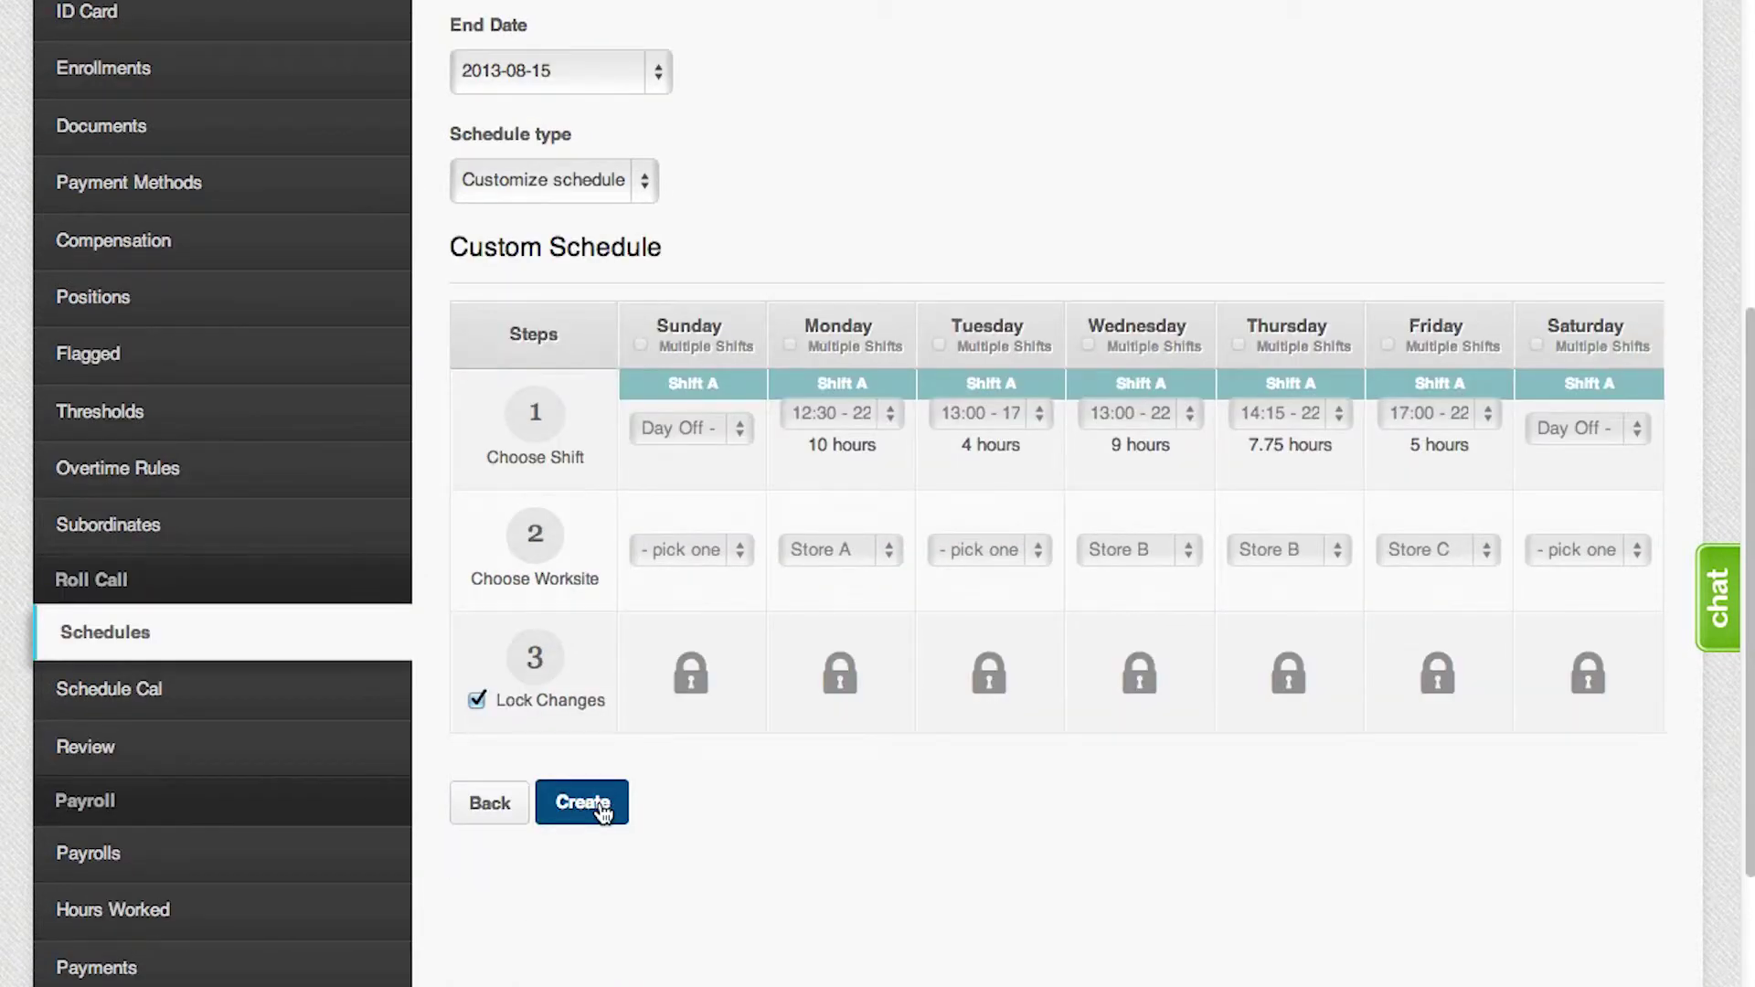
pyautogui.scroll(-4, 1066, 594)
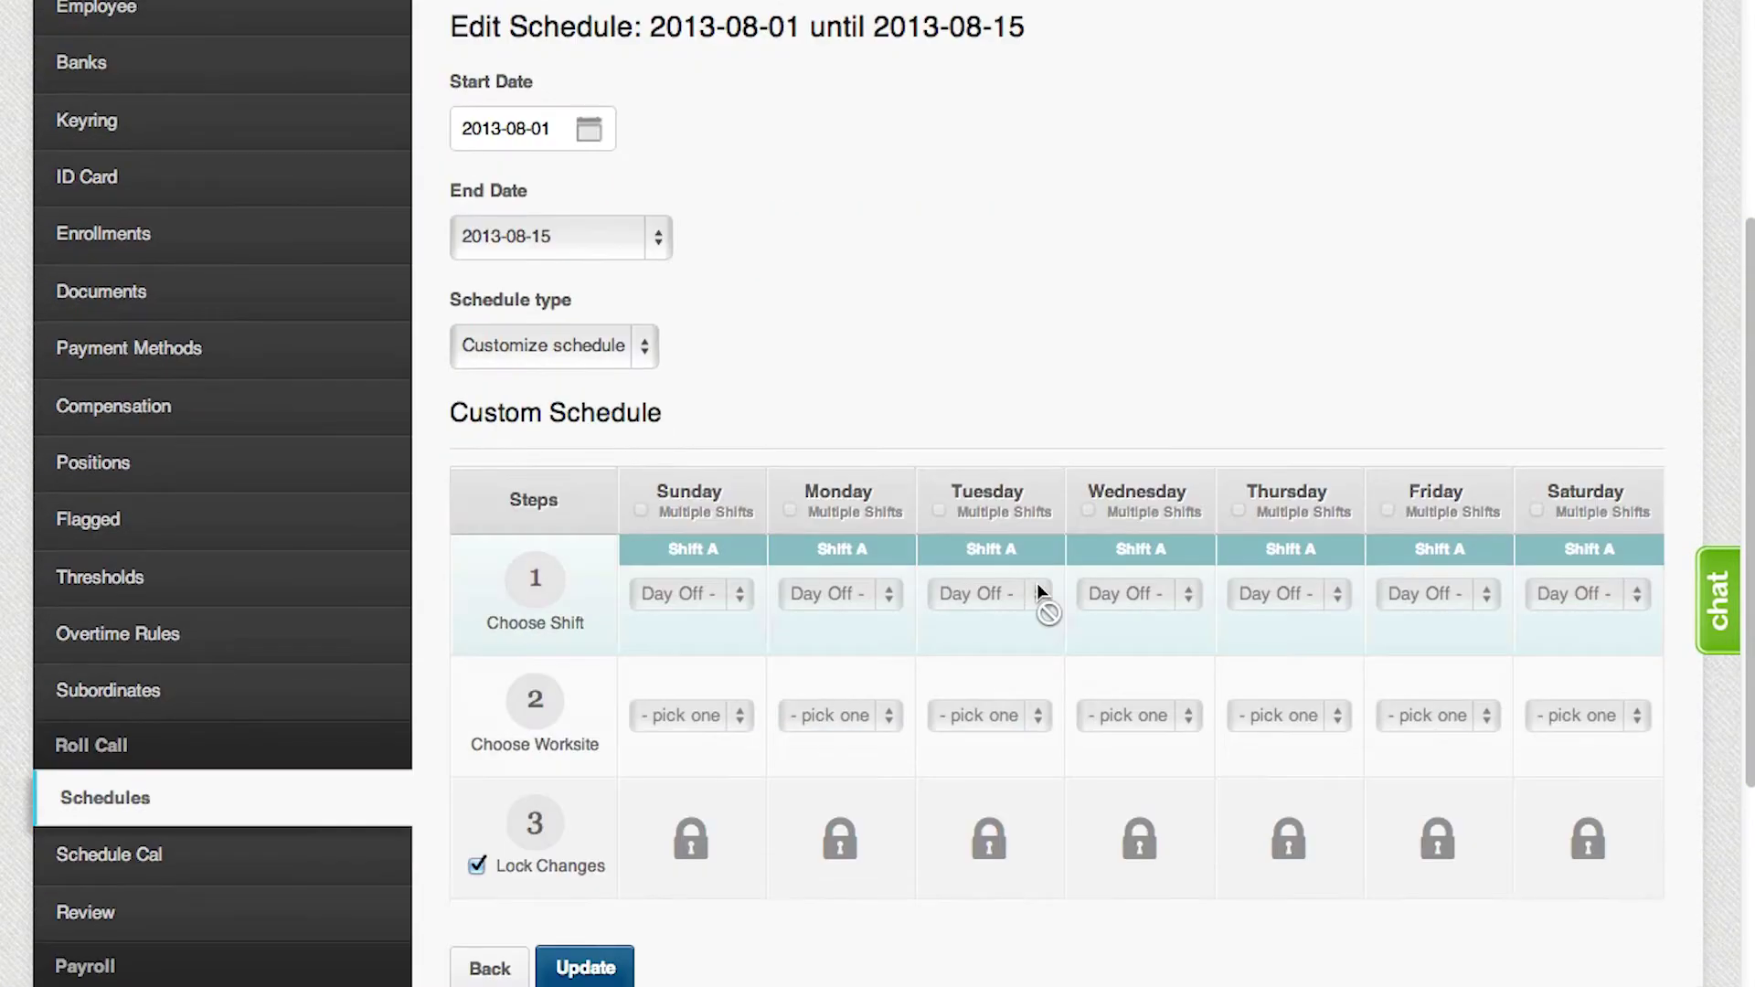
pyautogui.scroll(-1, 1036, 585)
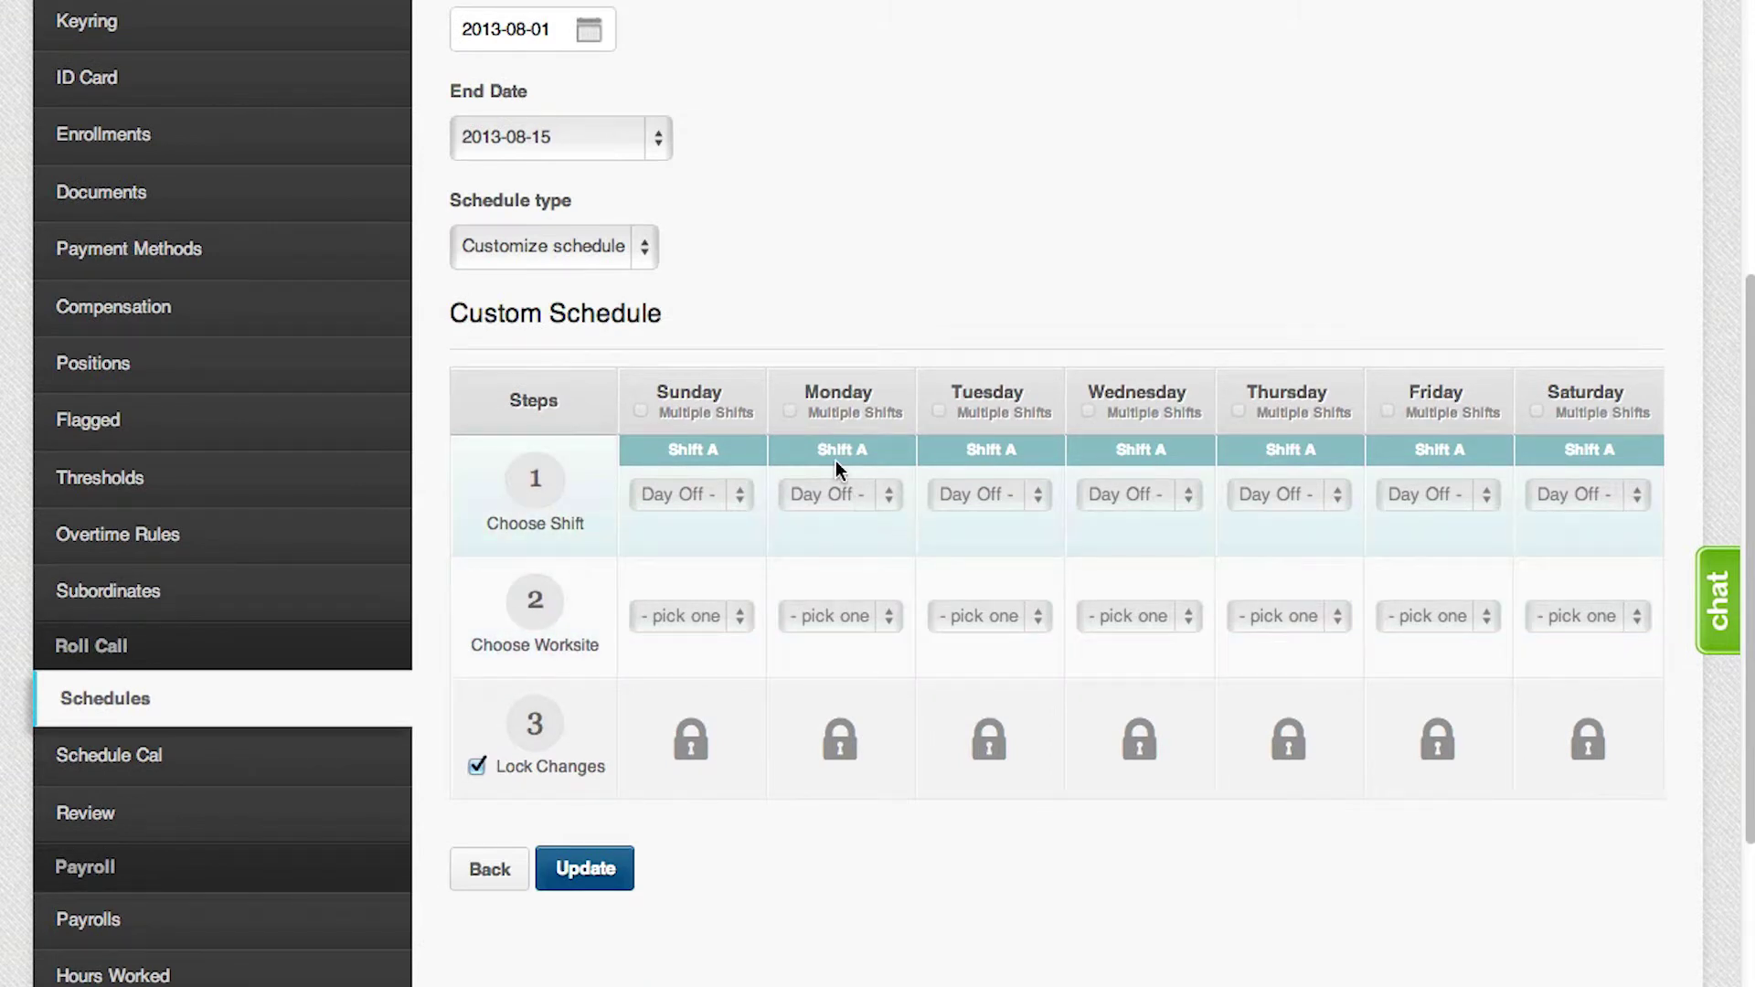
pyautogui.click(164, 762)
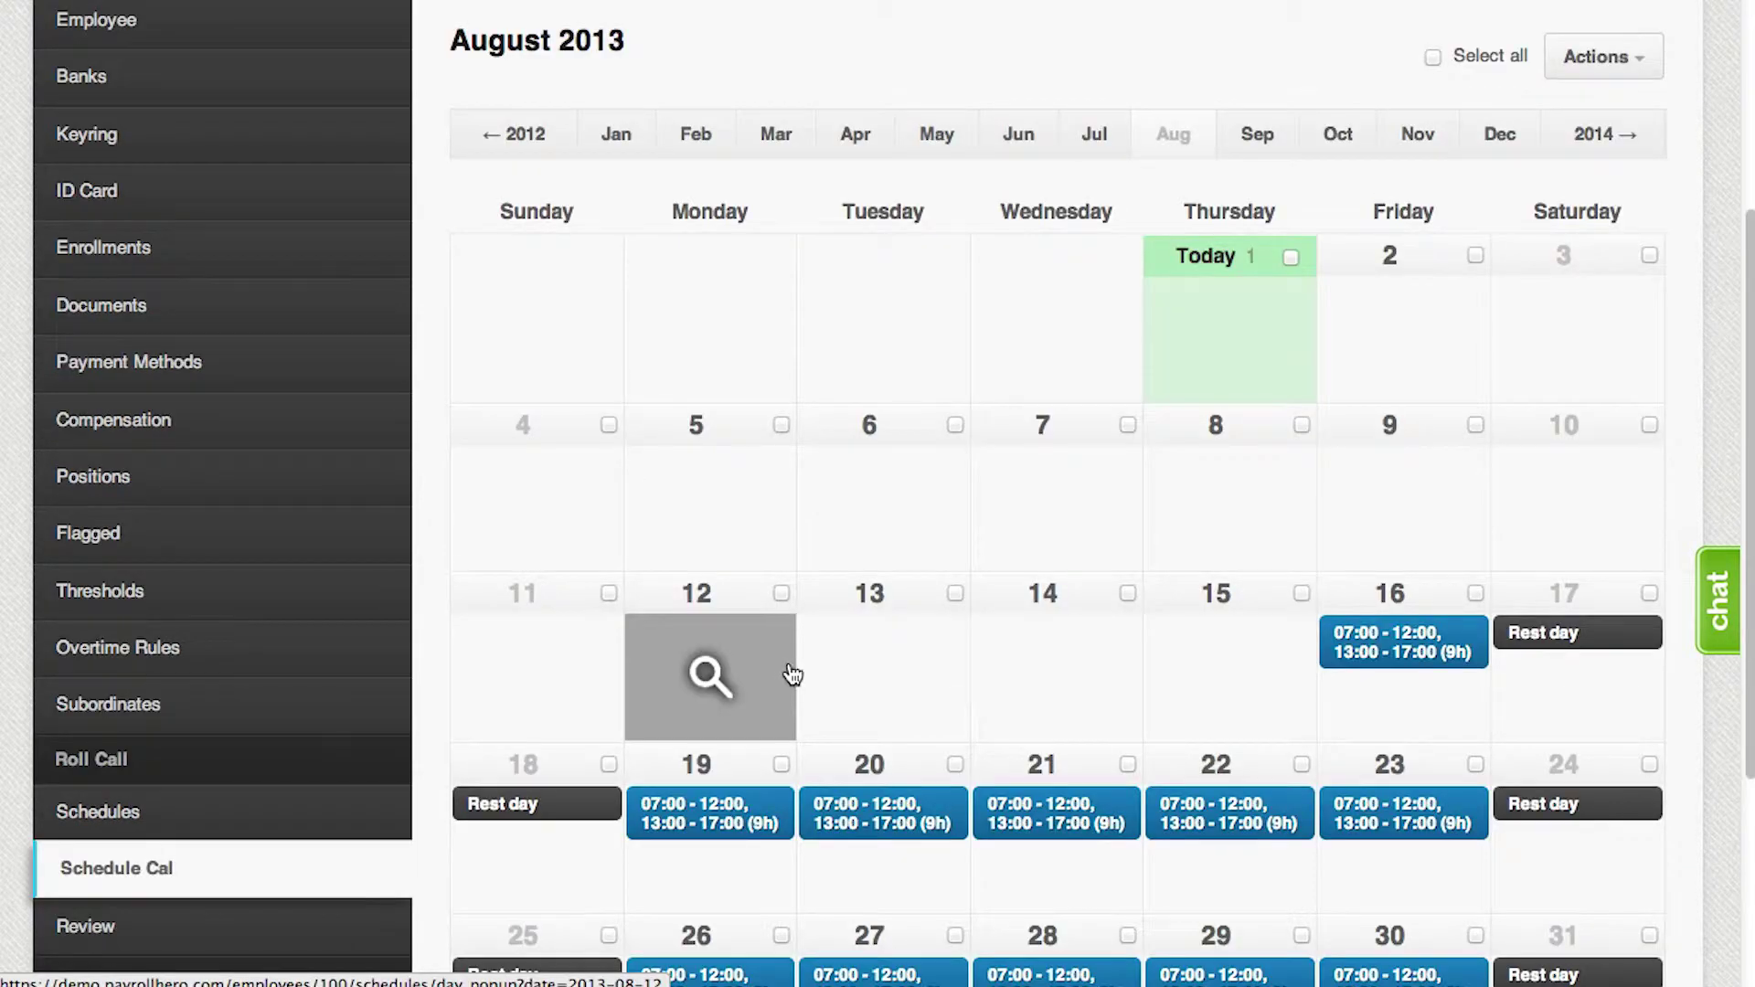
# Step: Look at August 20's options without changes, then open the August 22 options popup
pyautogui.scroll(-1, 788, 674)
pyautogui.click(876, 777)
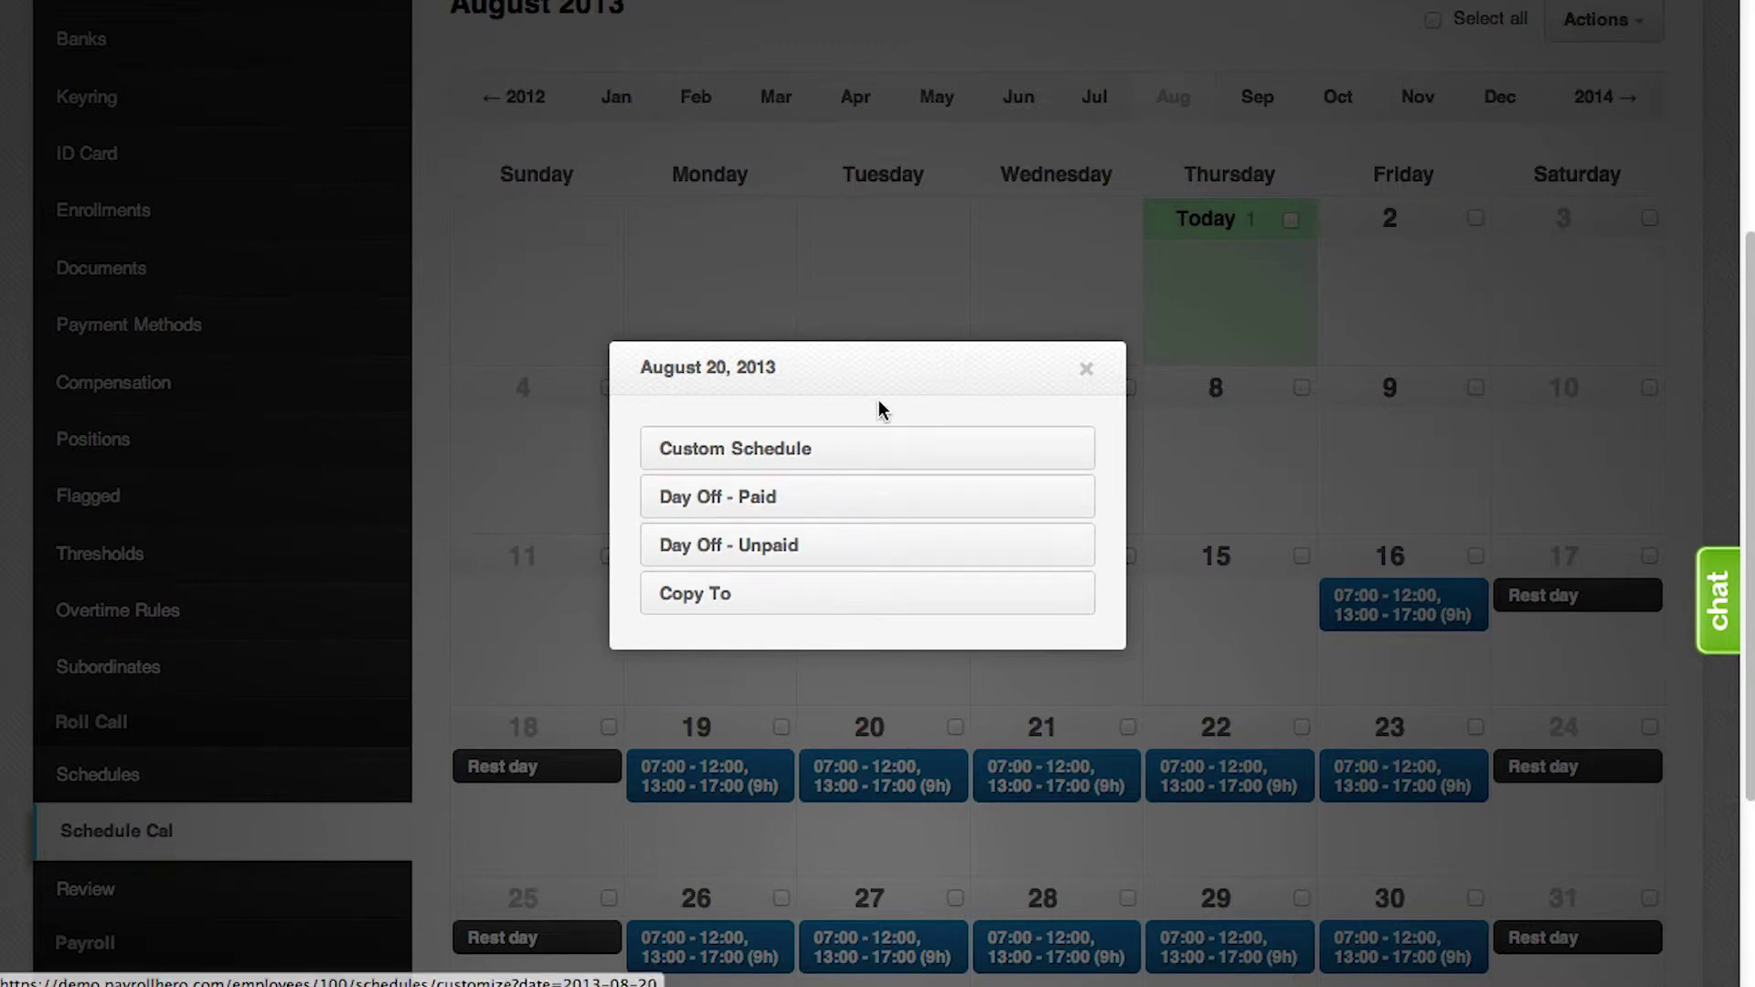
pyautogui.scroll(-1, 642, 411)
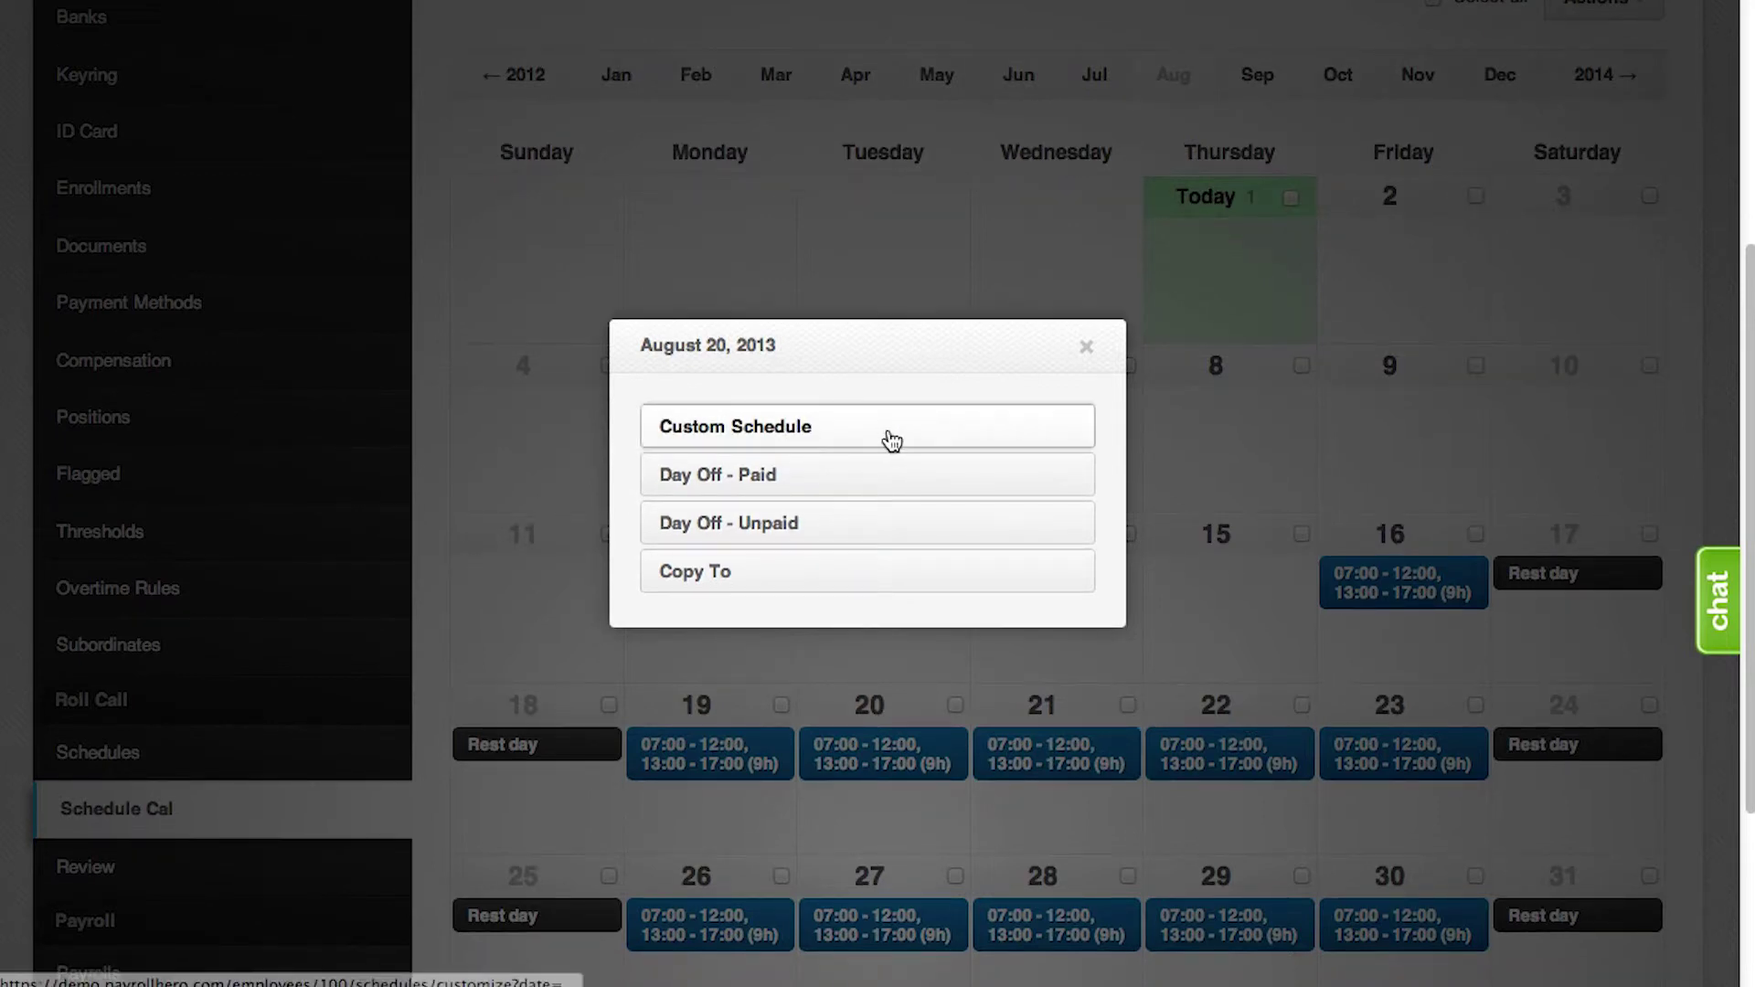
pyautogui.click(1086, 346)
pyautogui.scroll(-2, 1153, 606)
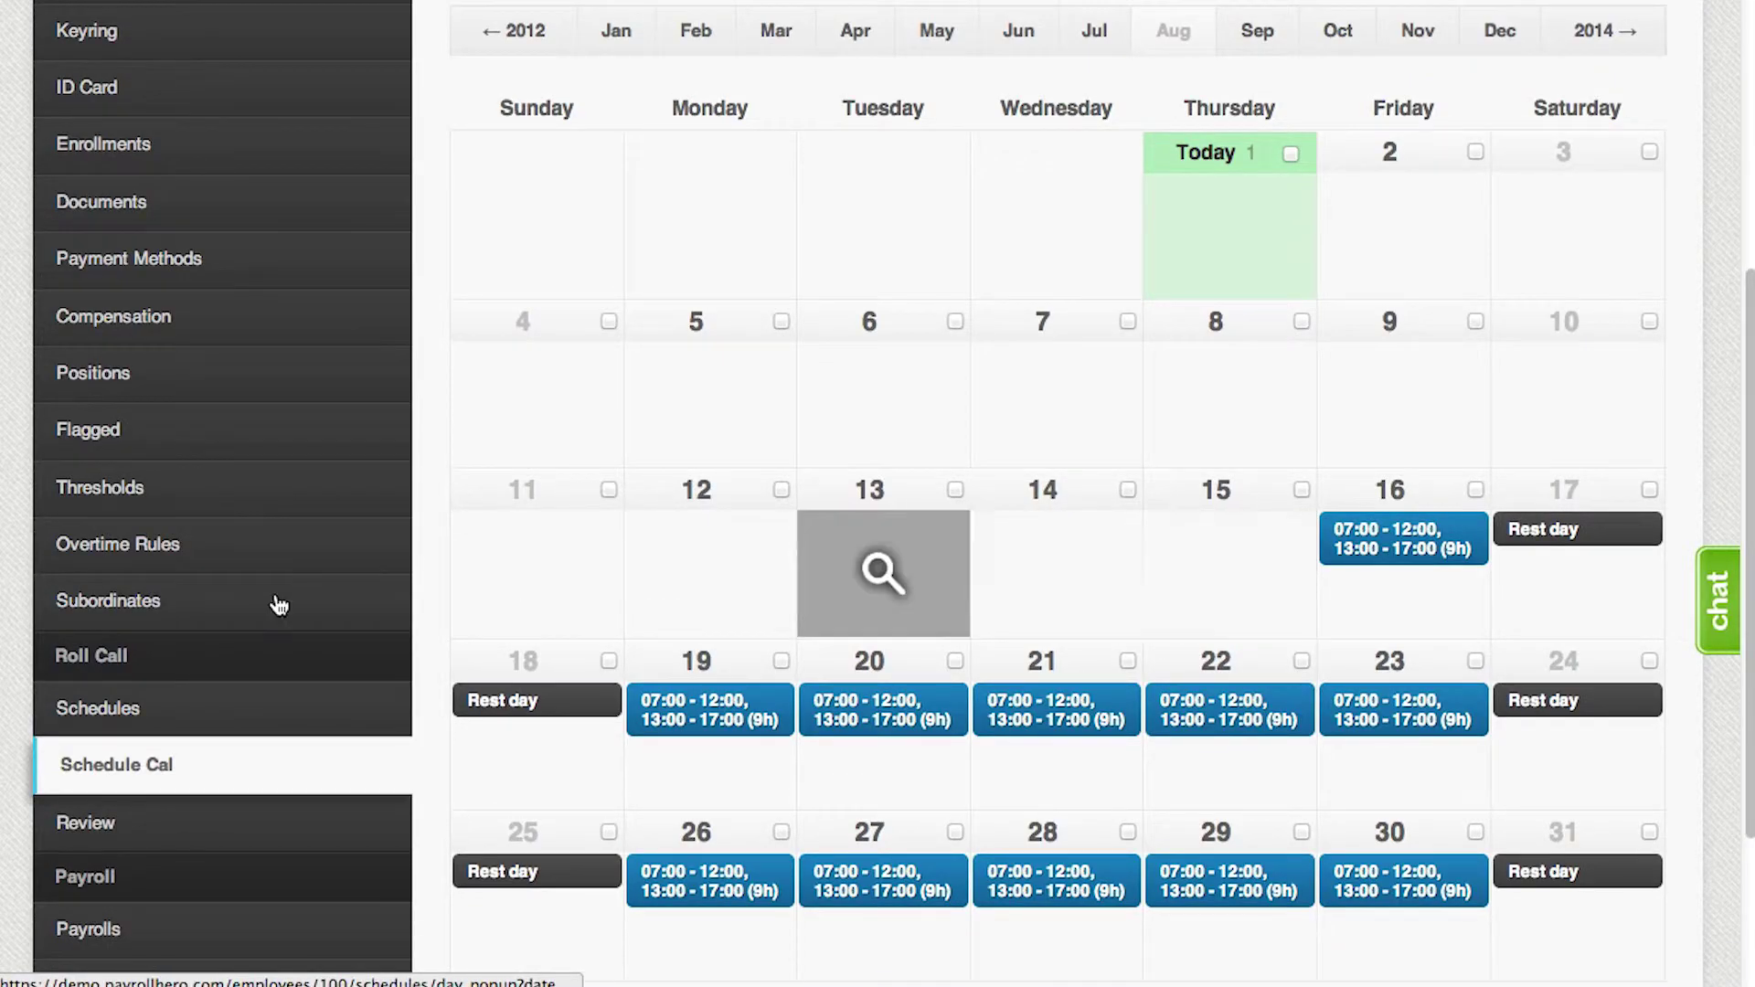
pyautogui.scroll(-1, 436, 572)
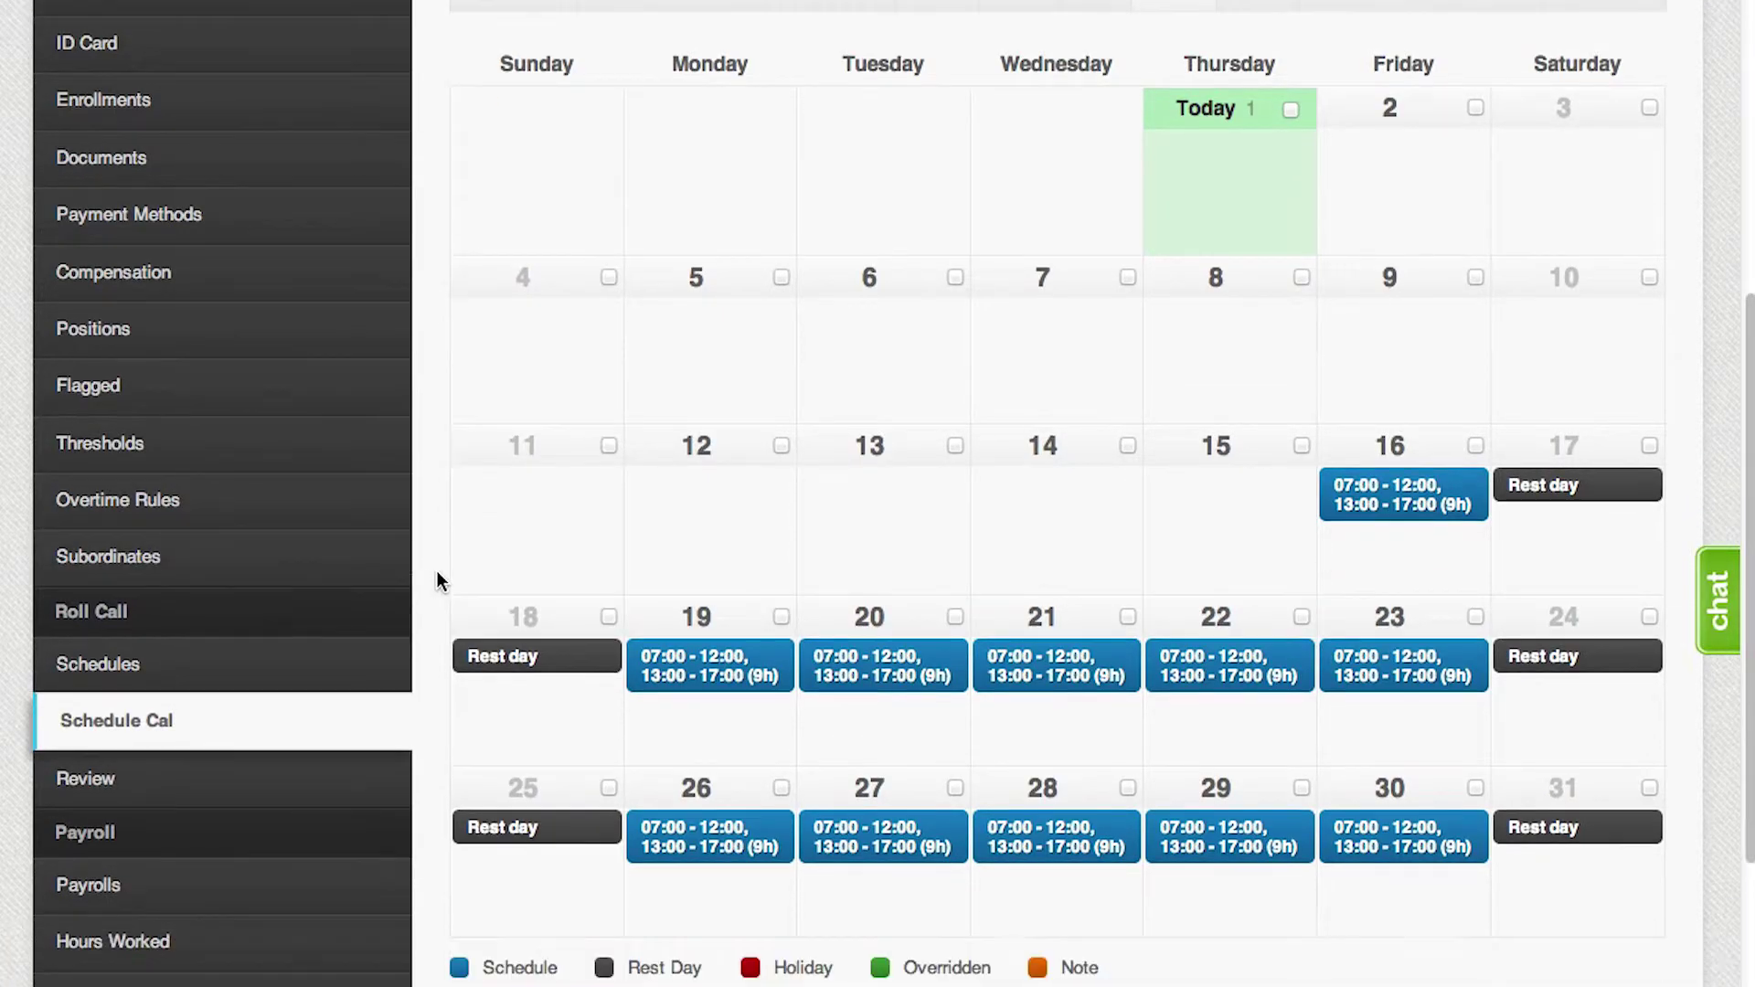
pyautogui.scroll(1, 437, 572)
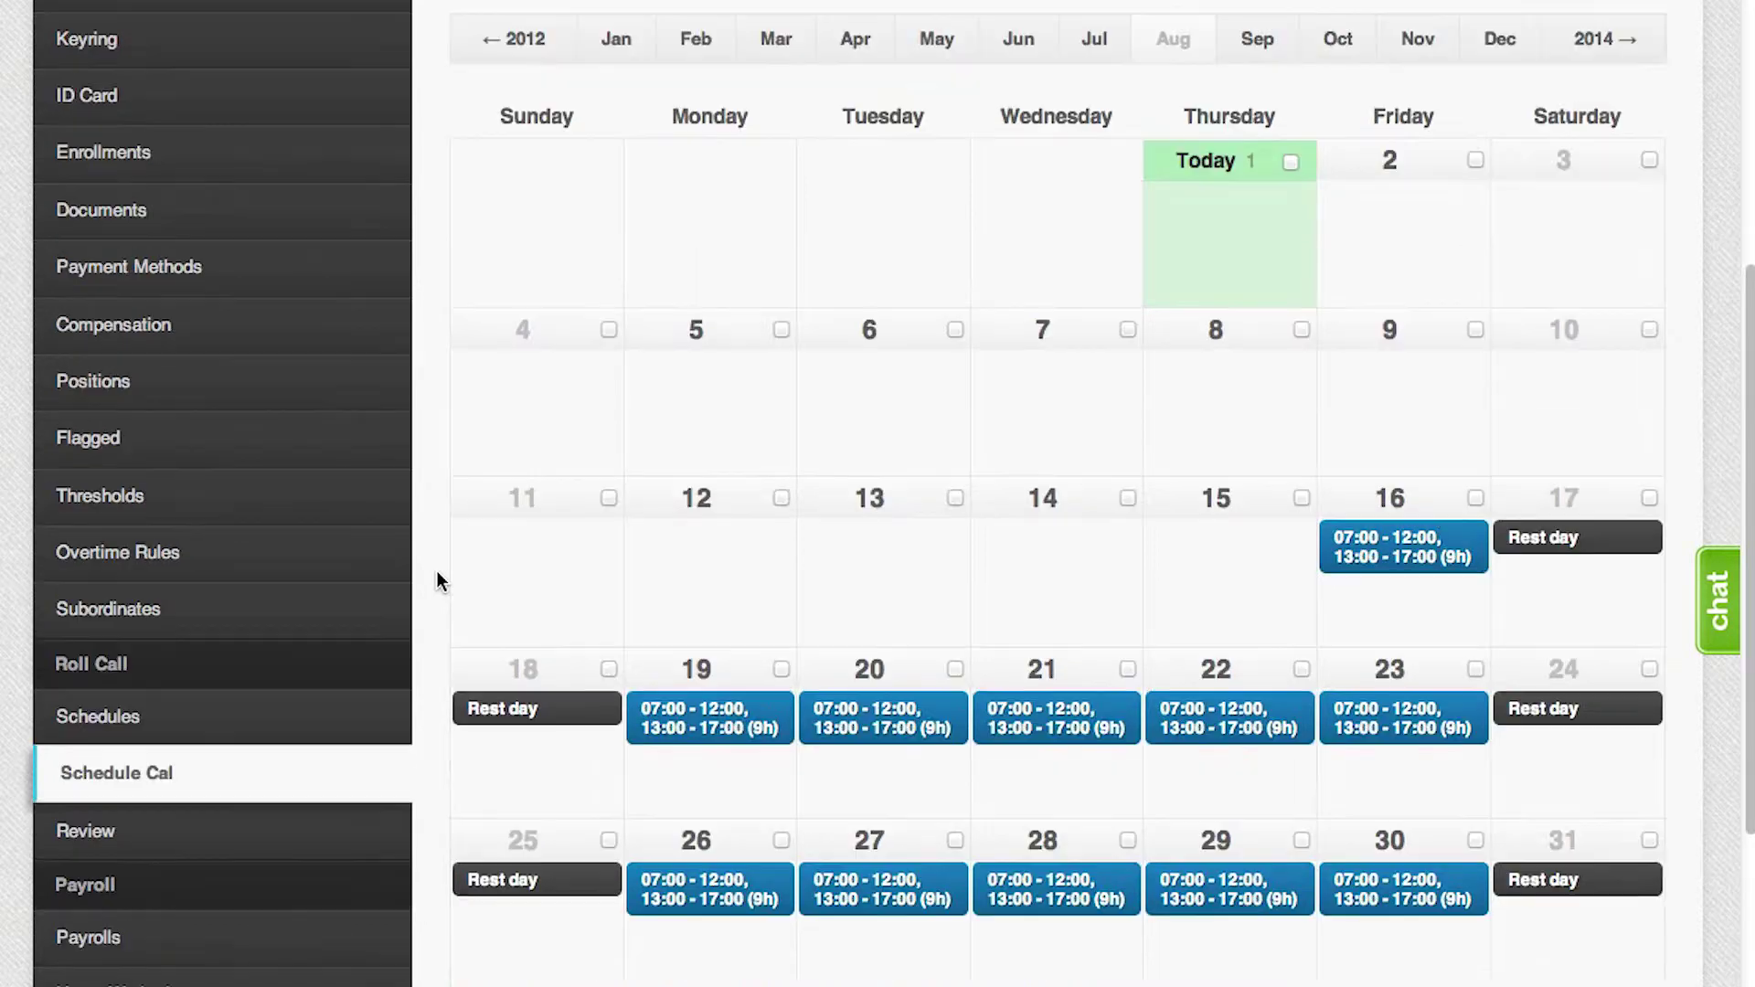
pyautogui.click(1236, 727)
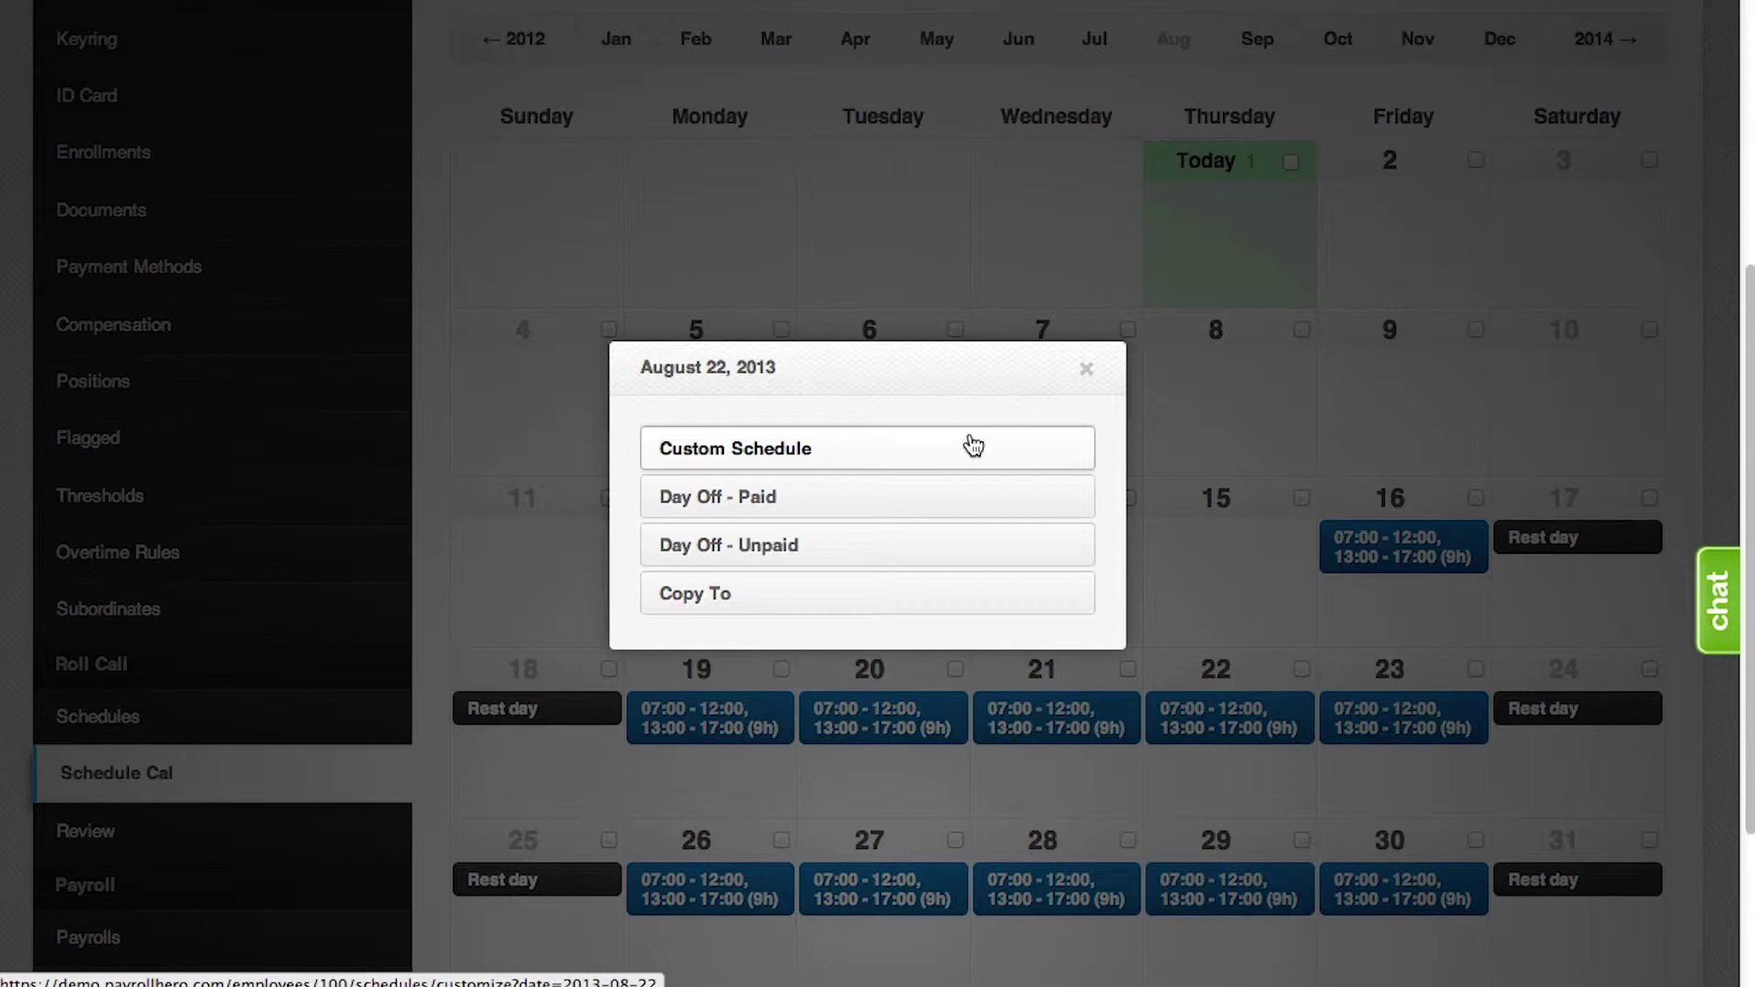
# Step: Choose Custom Schedule for August 22 and set its work site to PayrollHero HQ
pyautogui.click(974, 445)
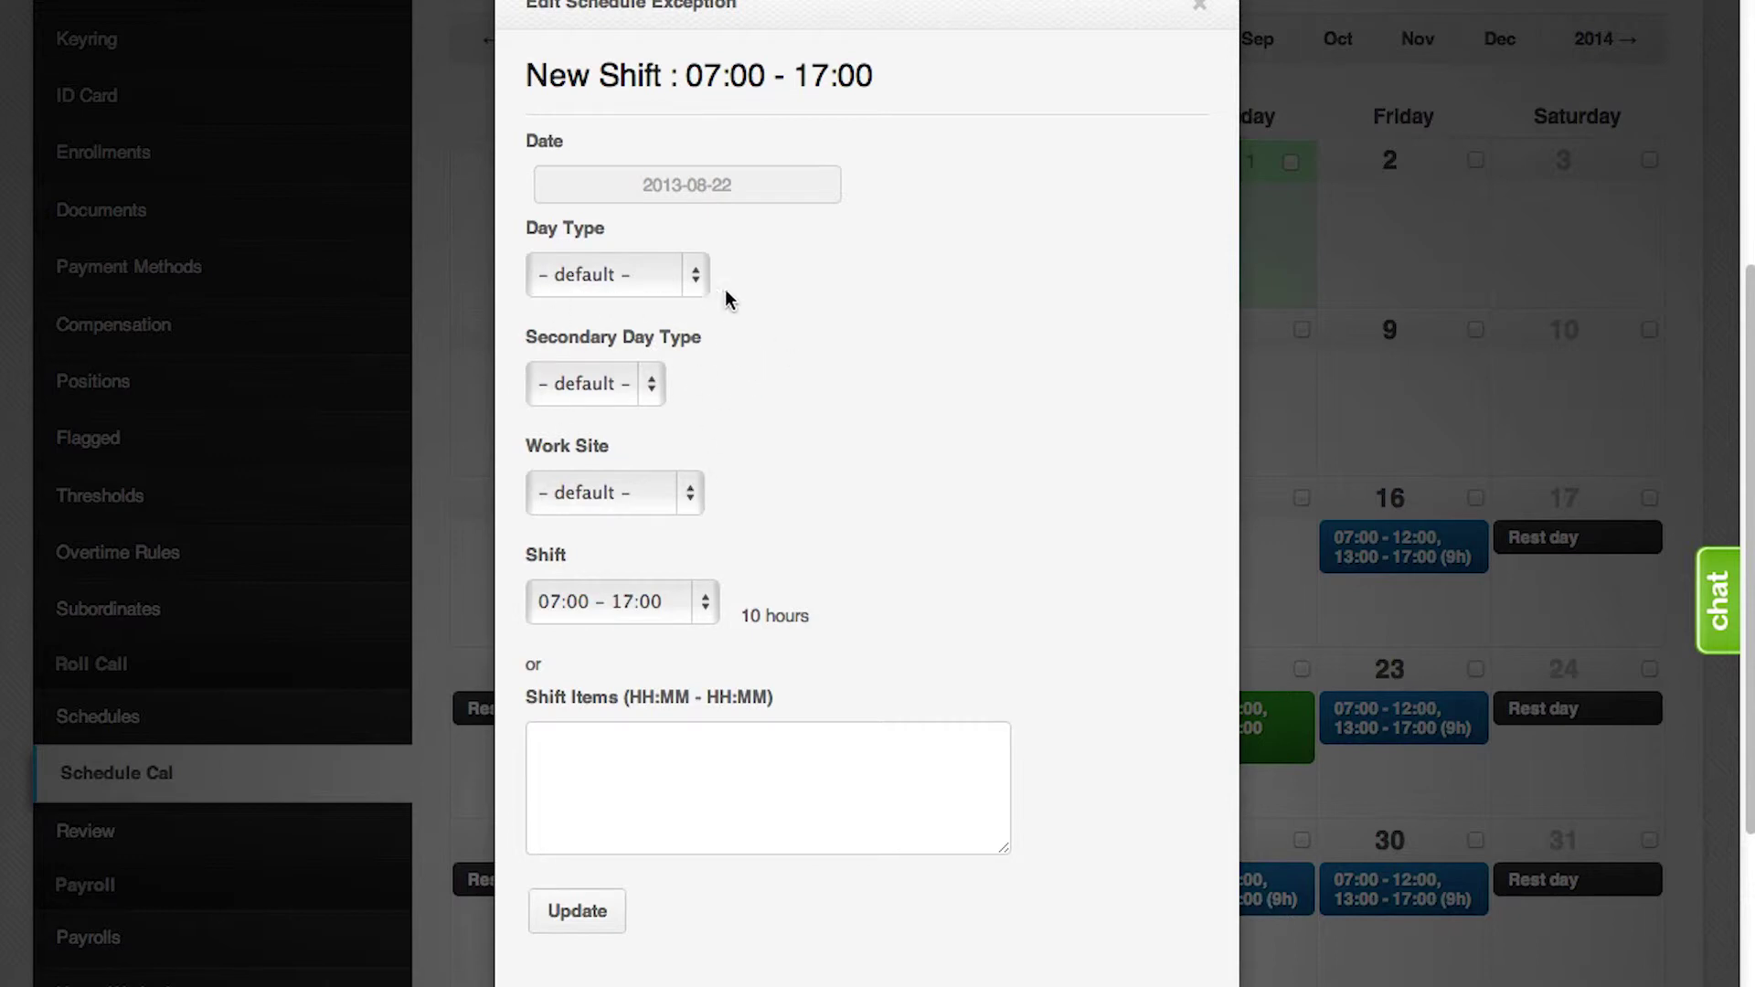
pyautogui.click(681, 279)
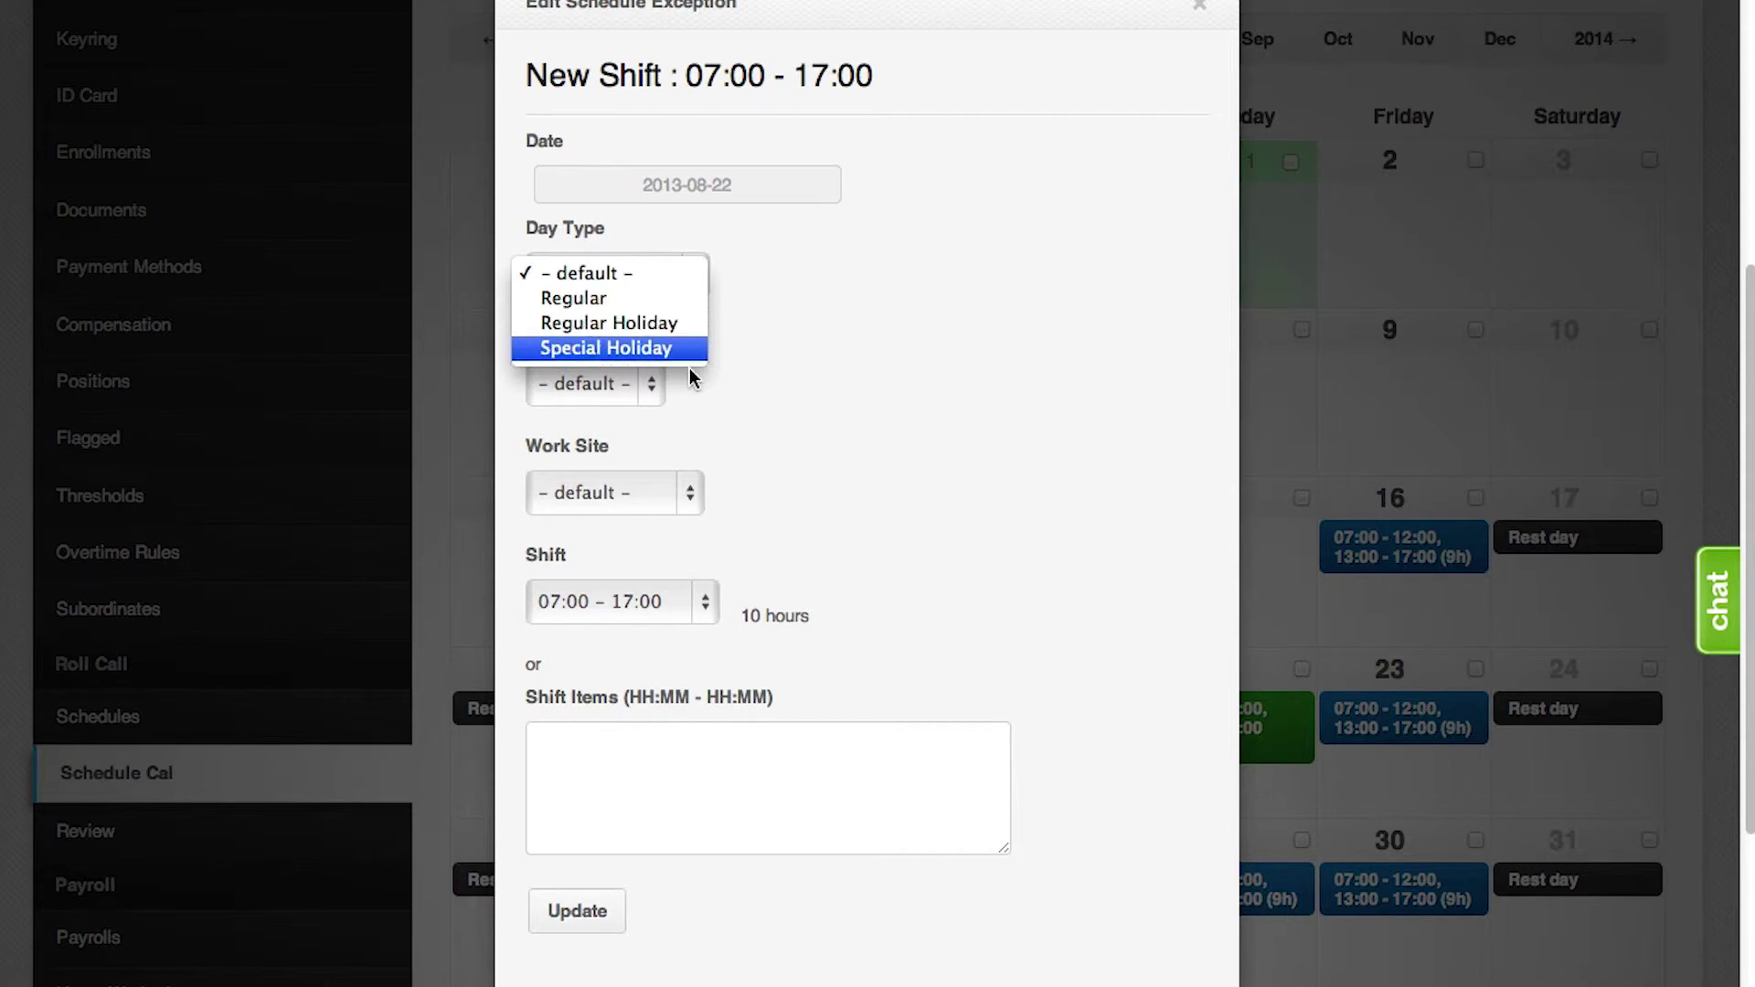
pyautogui.click(816, 322)
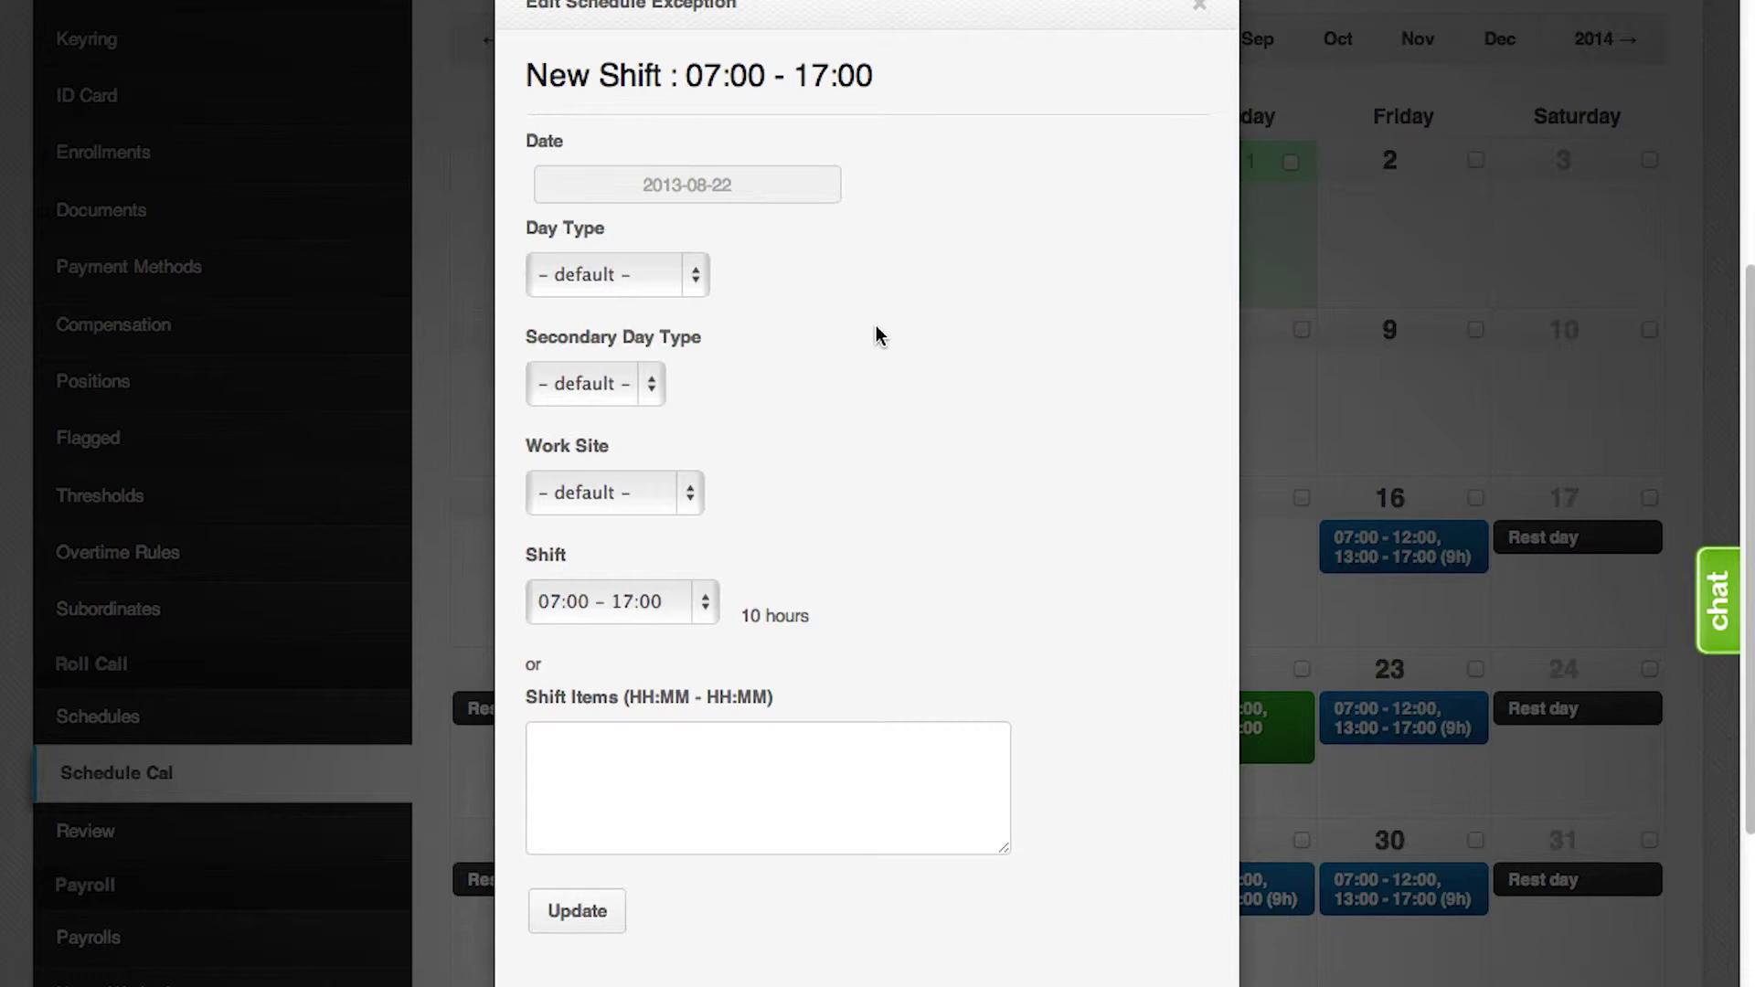
pyautogui.click(637, 399)
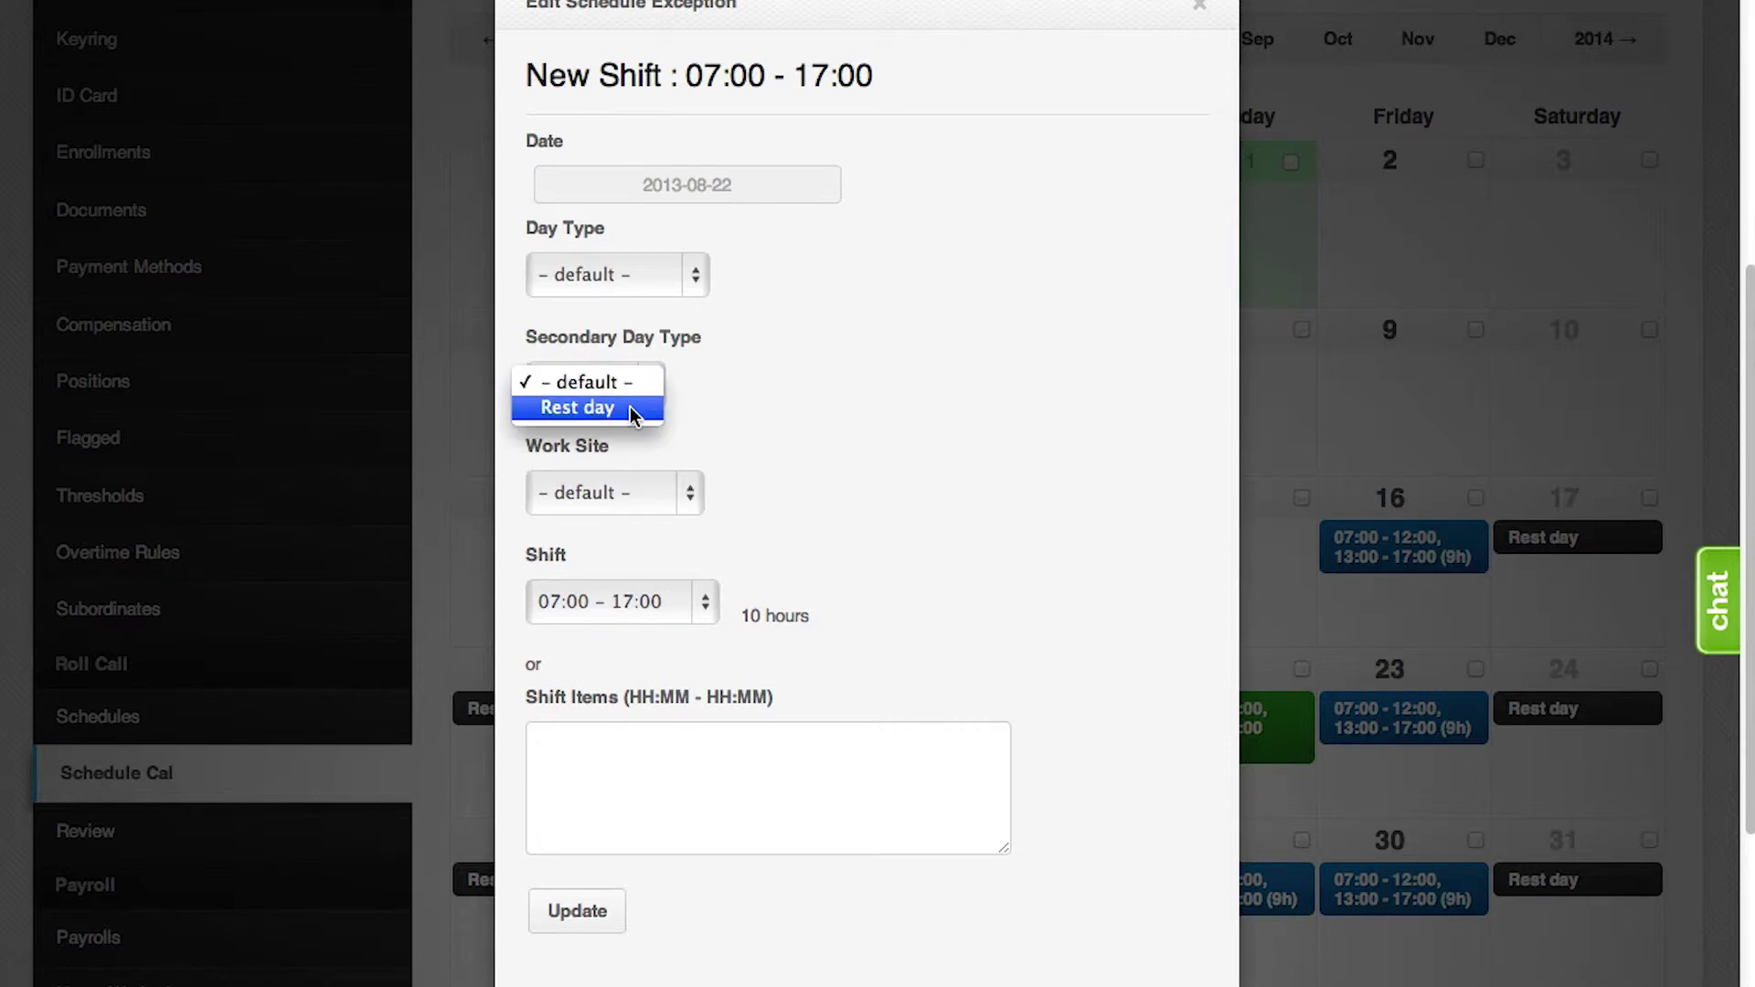
pyautogui.click(634, 413)
pyautogui.scroll(2, 726, 361)
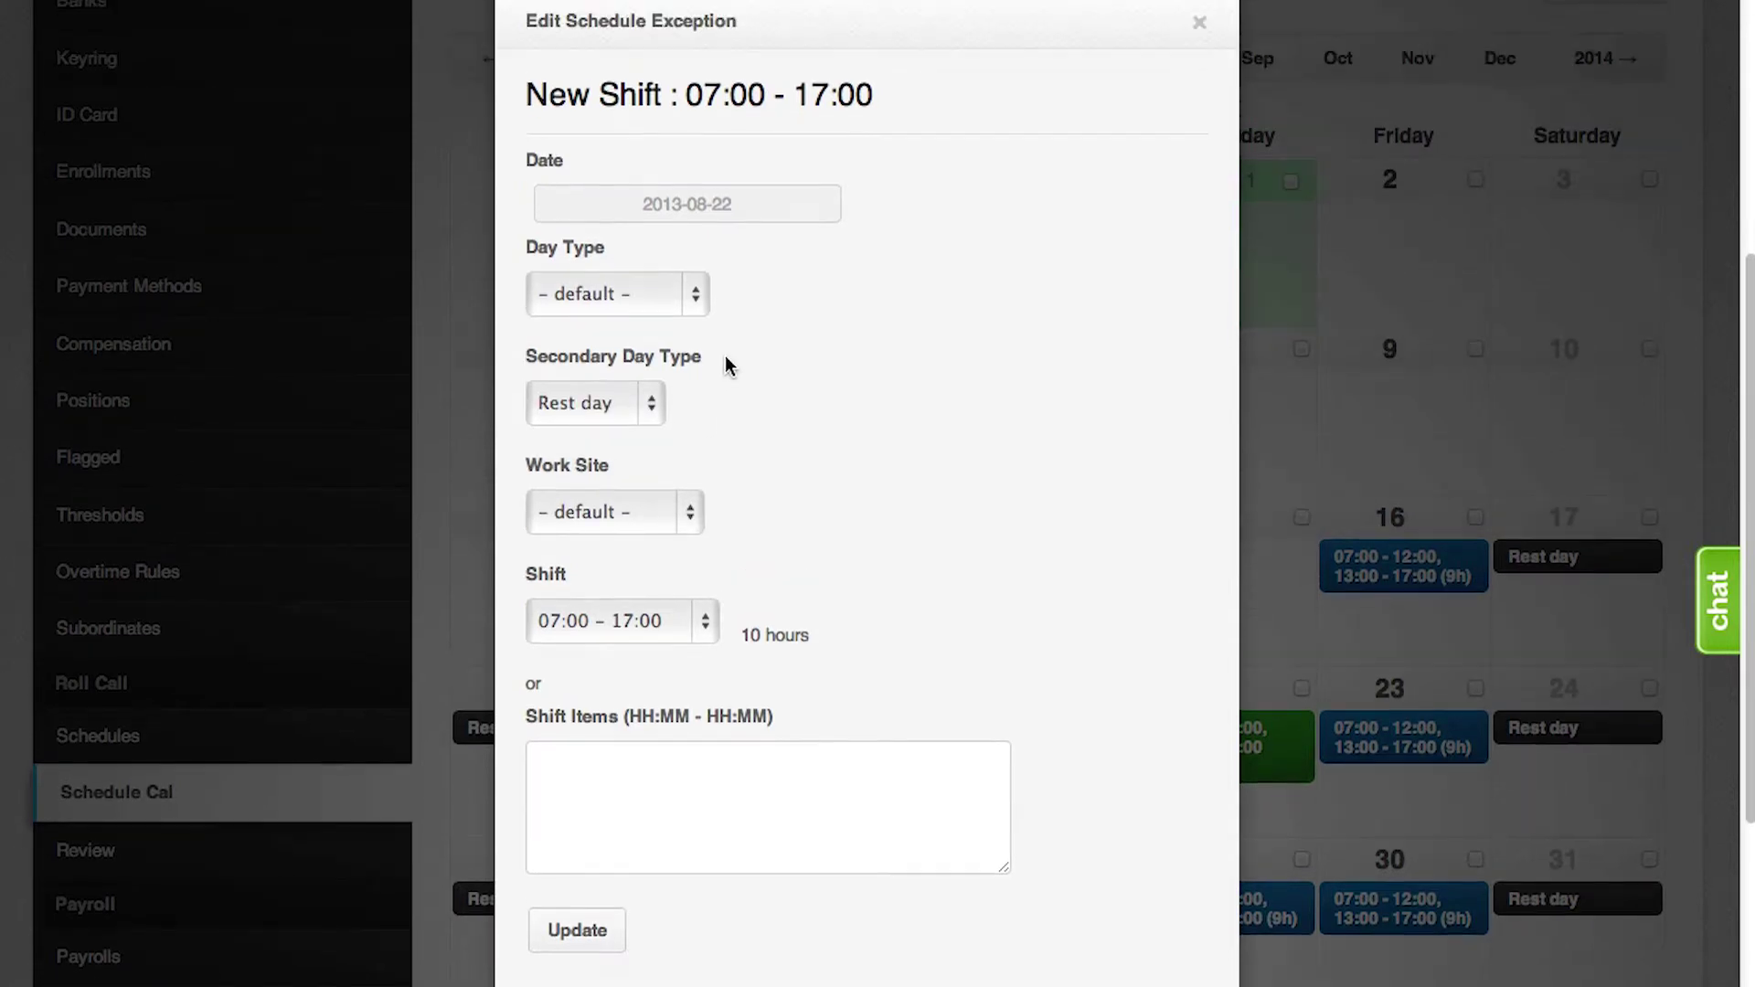
pyautogui.scroll(-2, 799, 649)
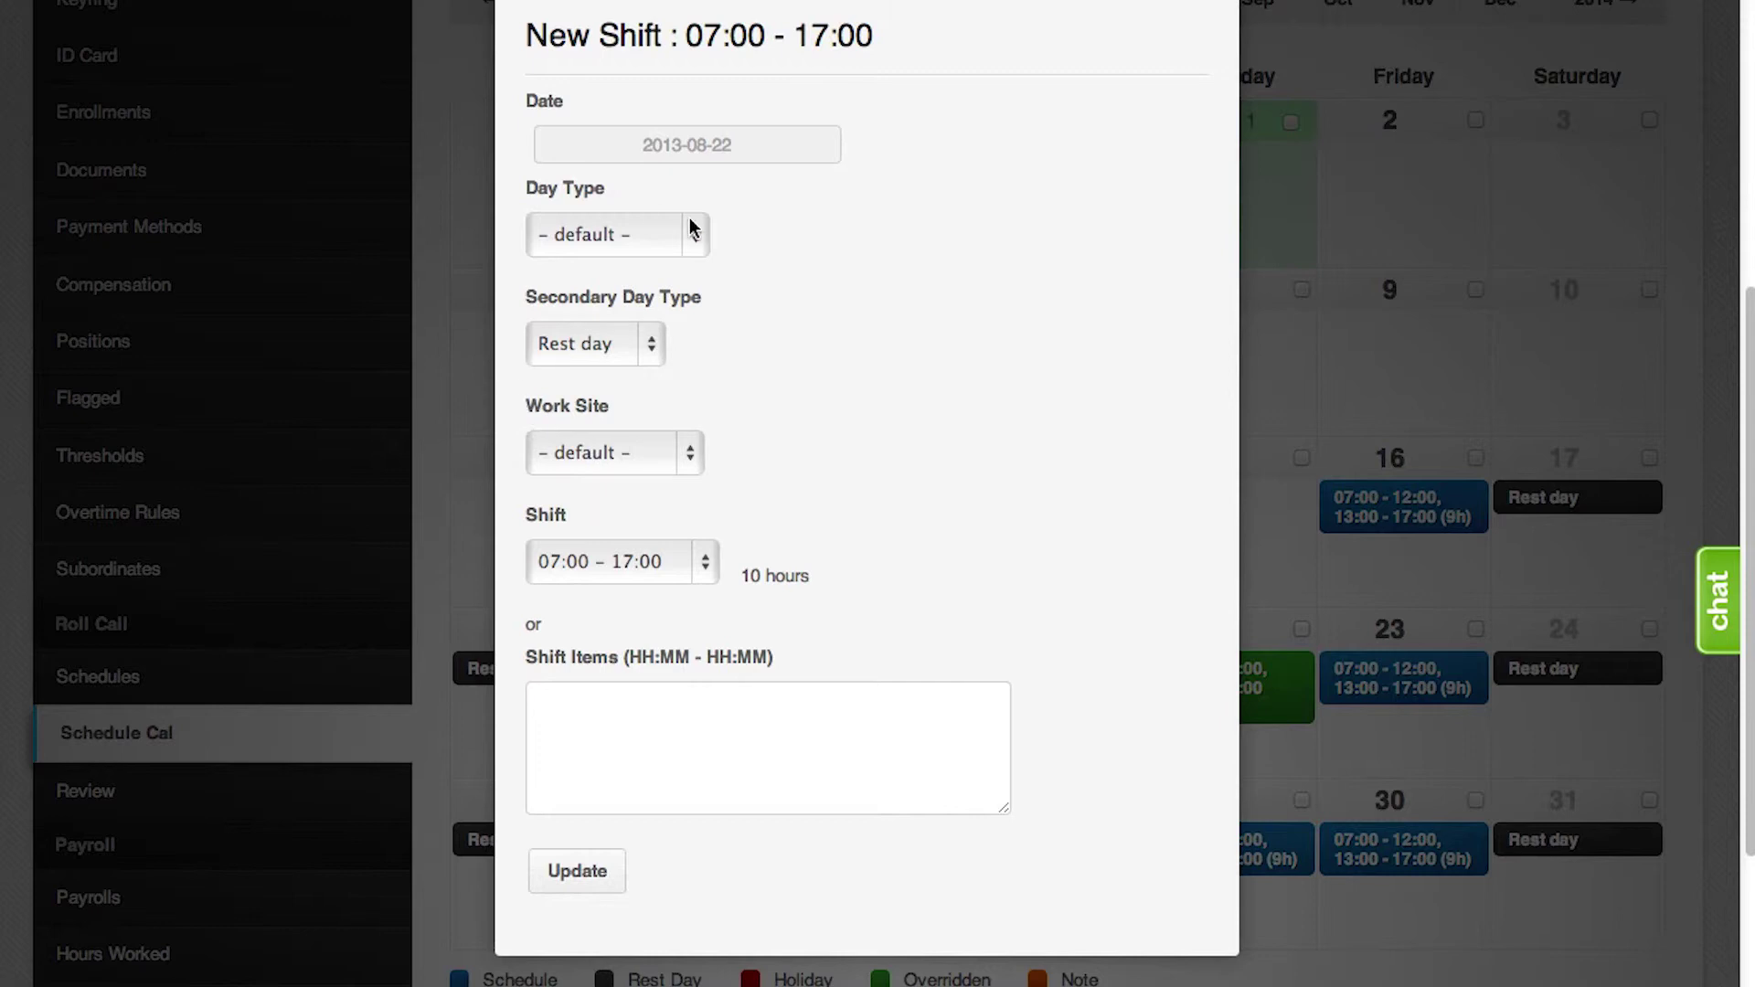
pyautogui.click(630, 447)
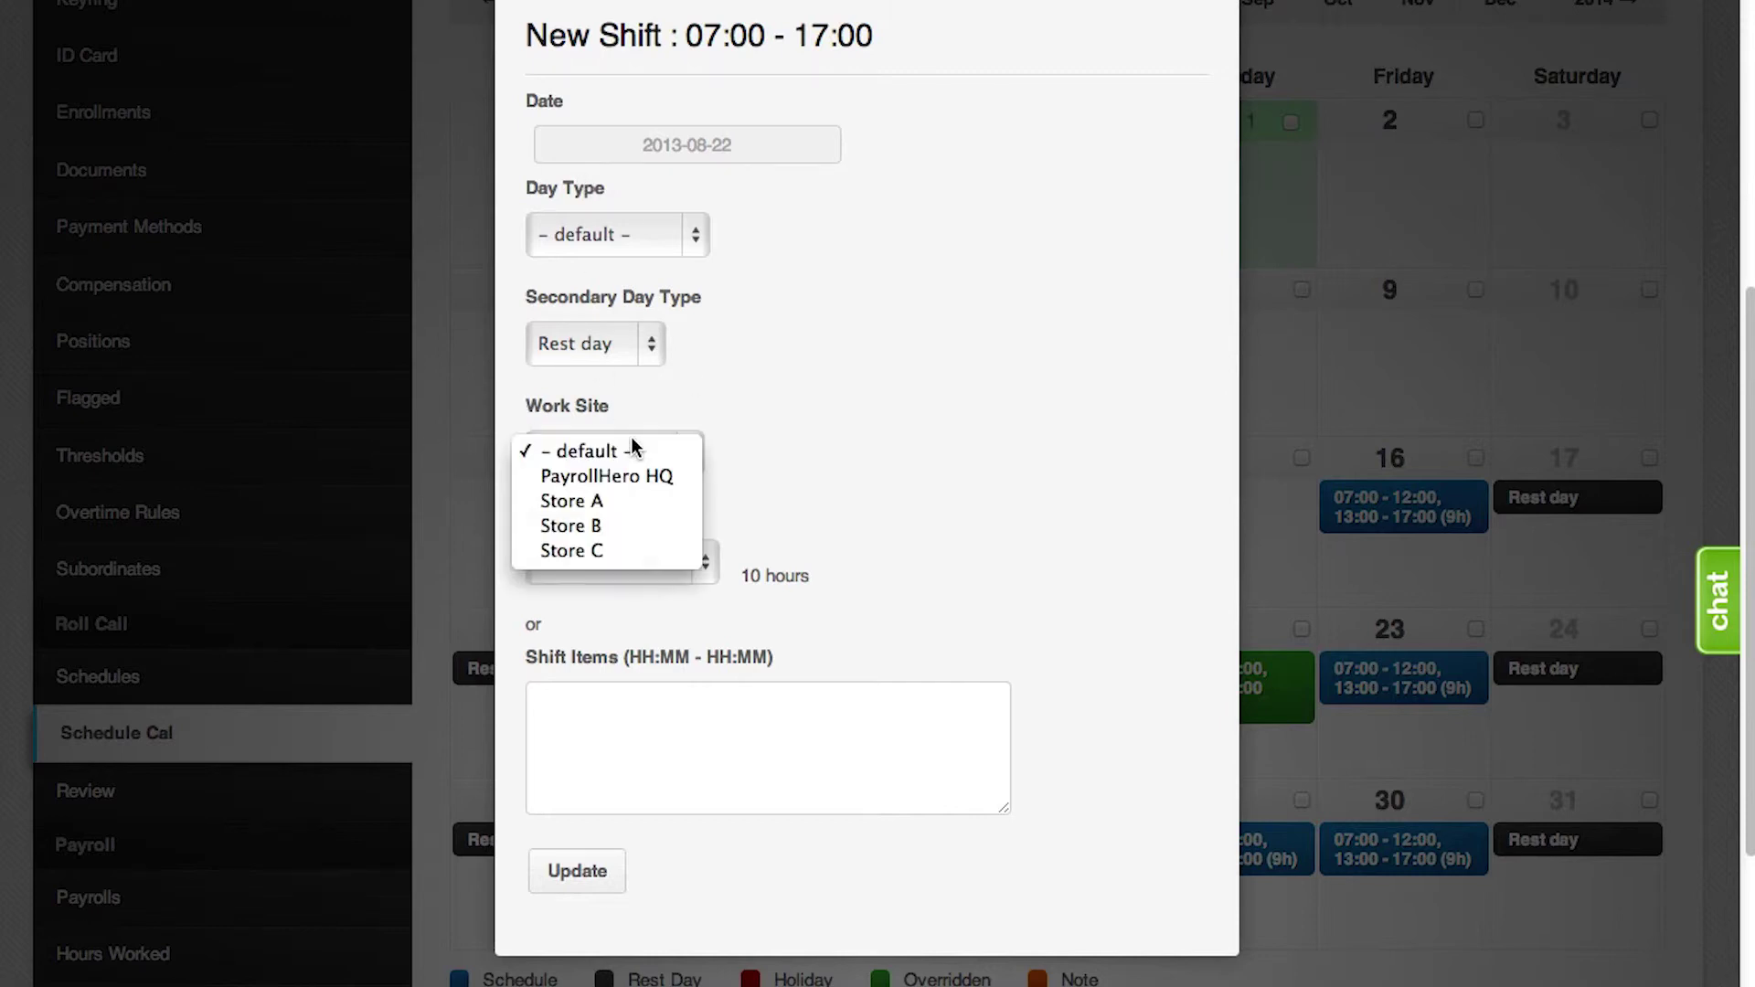
pyautogui.click(607, 476)
# Step: Clear the preset shift, enter 06:00-14:00 hours, reset Secondary Day Type, and update
pyautogui.click(660, 554)
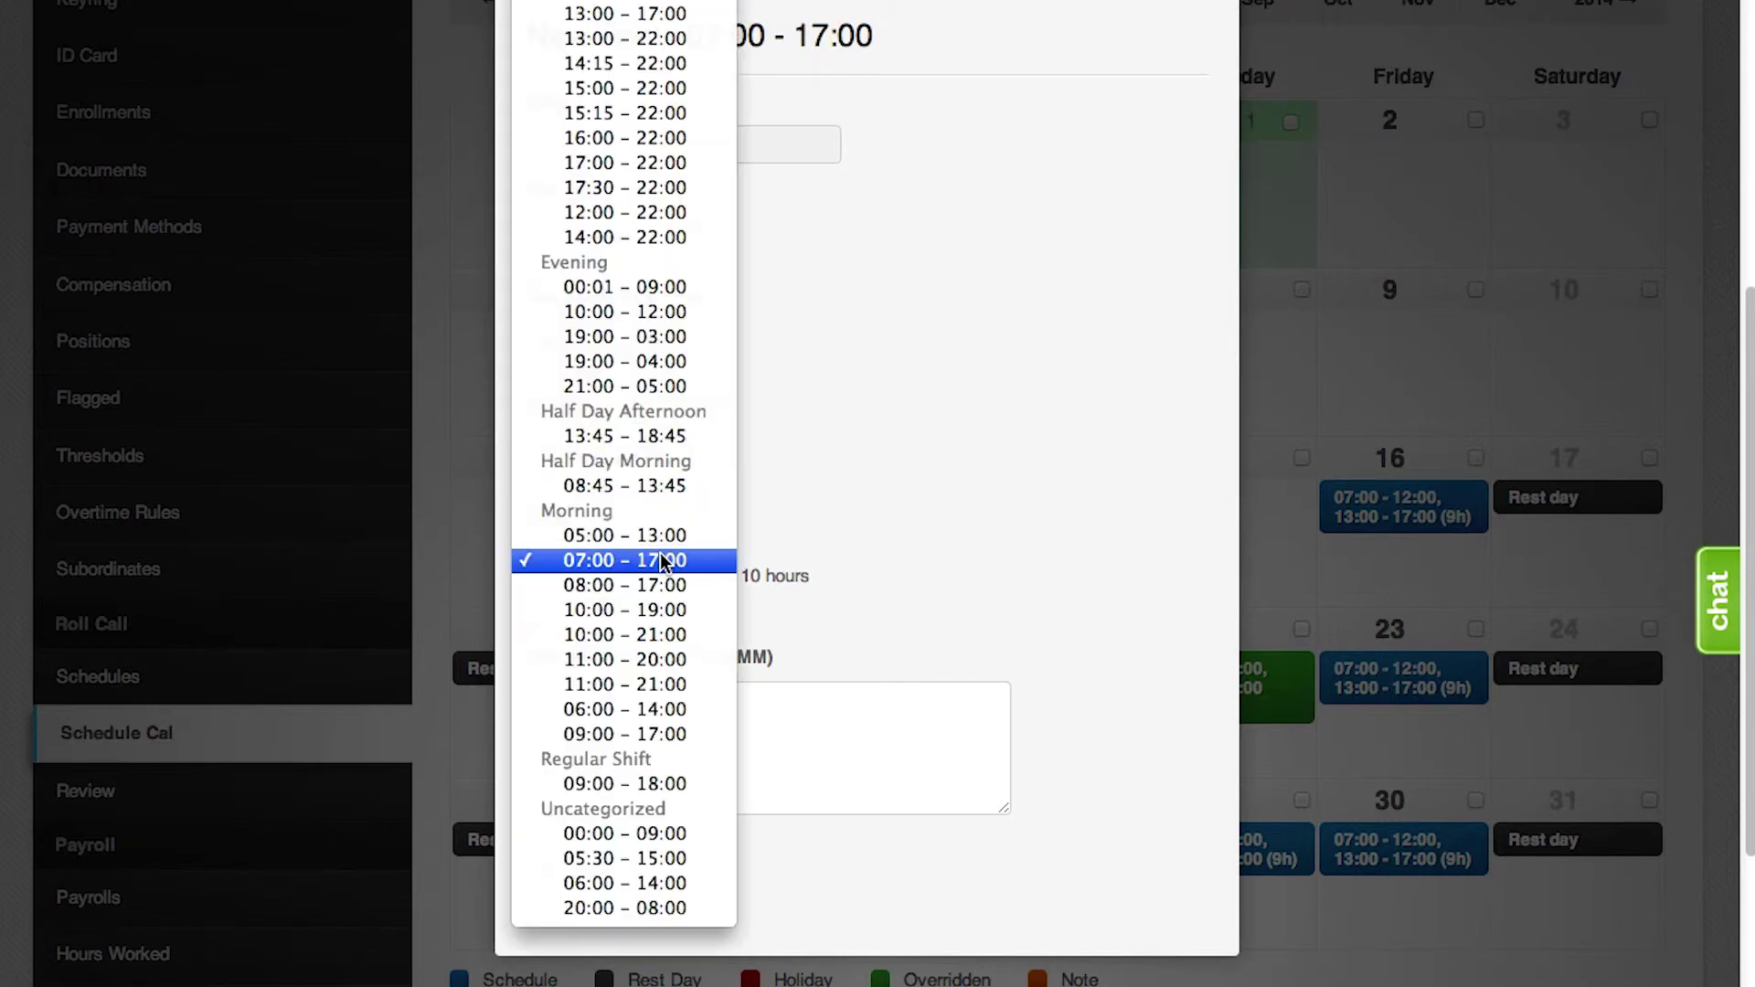
pyautogui.click(622, 89)
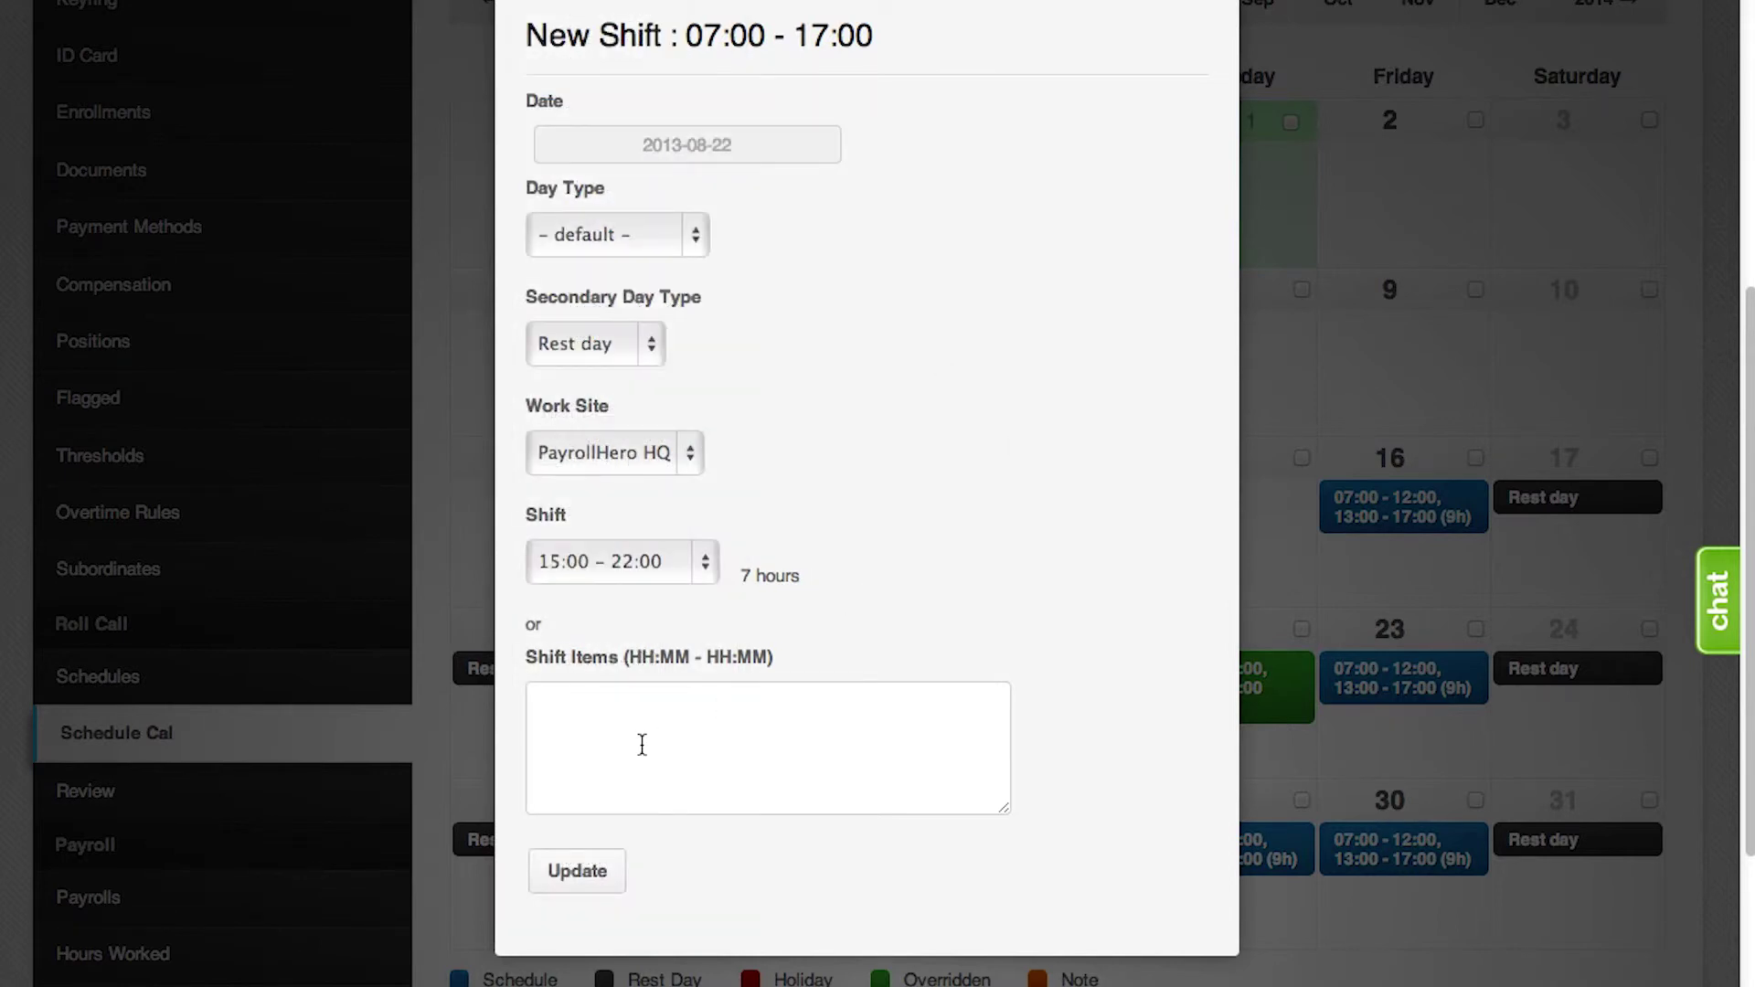
pyautogui.click(607, 570)
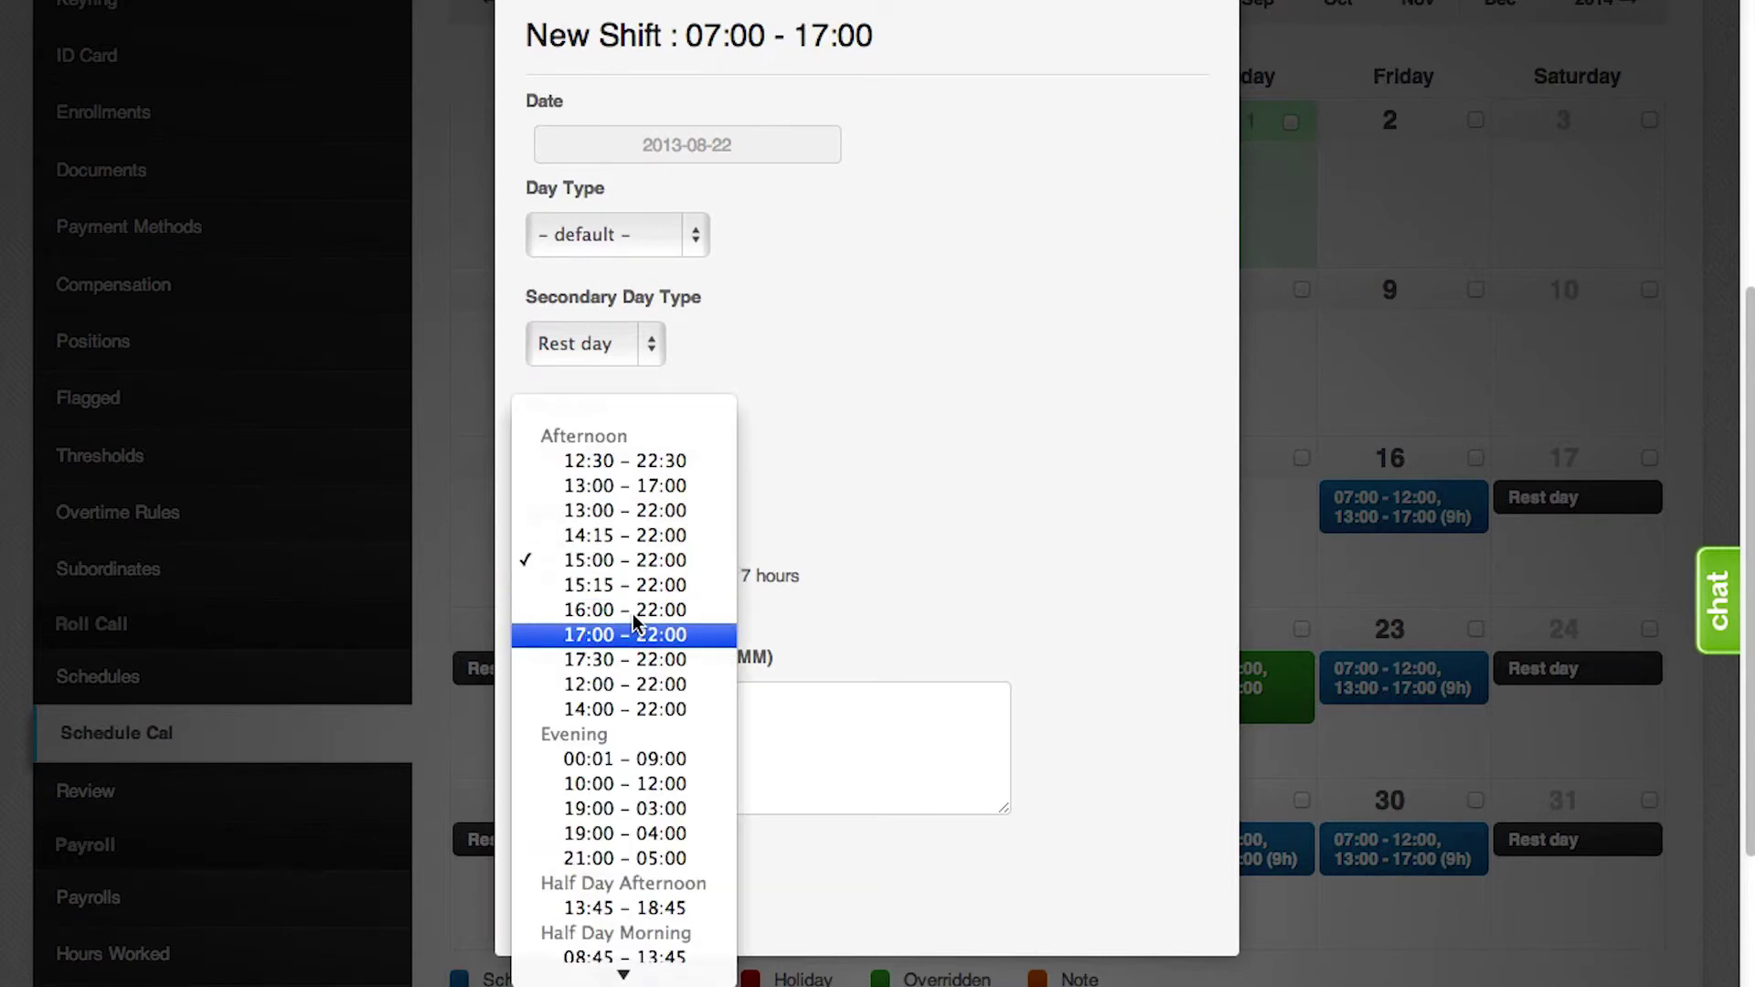
pyautogui.scroll(-3, 637, 586)
pyautogui.scroll(-5, 637, 586)
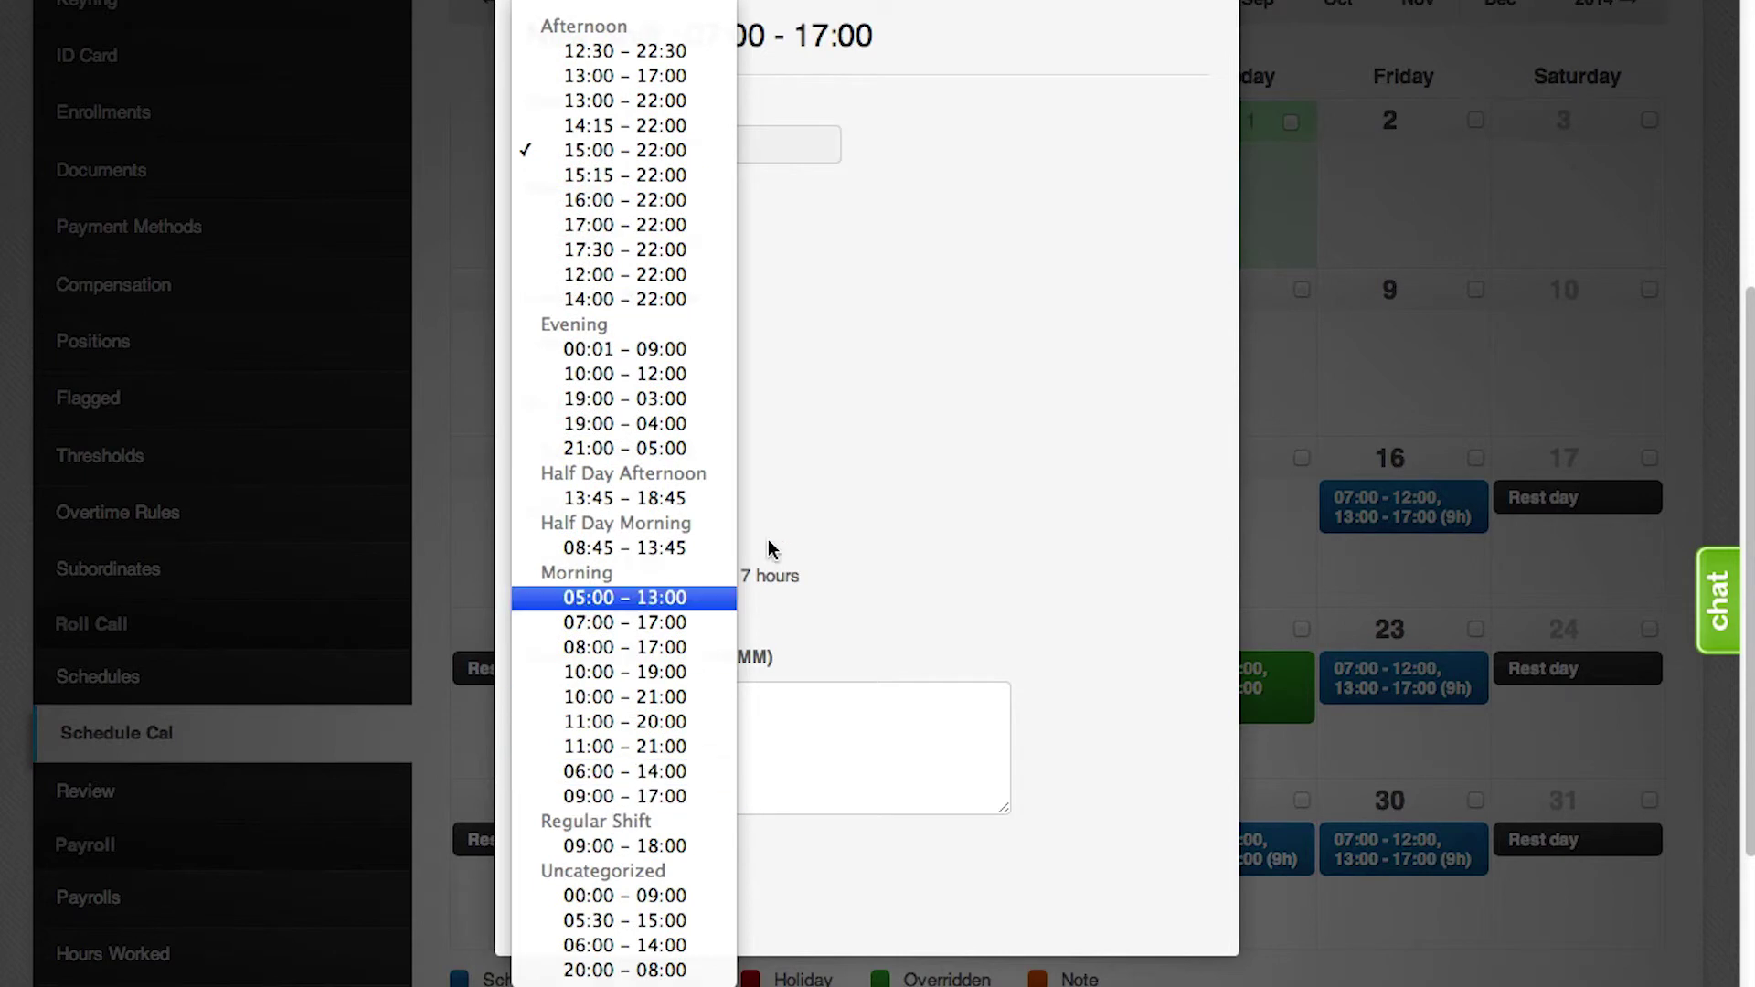
pyautogui.click(816, 262)
pyautogui.click(672, 728)
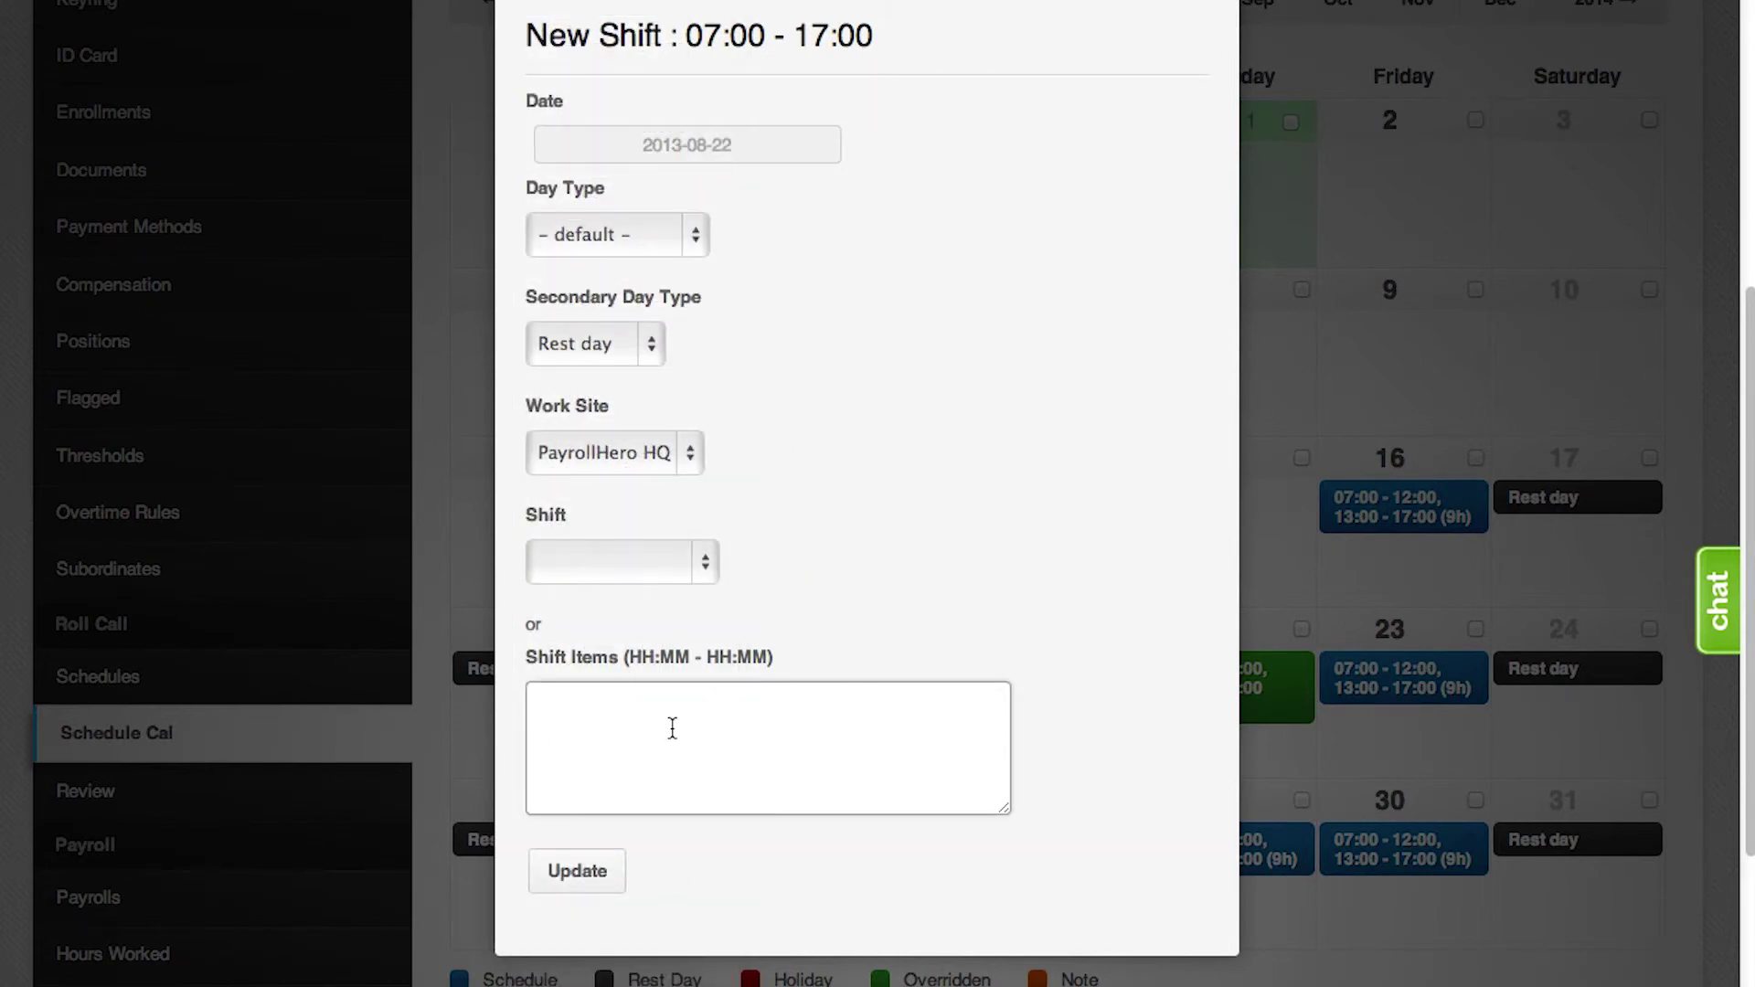
pyautogui.write('06:00-14:00')
pyautogui.click(629, 872)
pyautogui.click(626, 384)
pyautogui.click(626, 358)
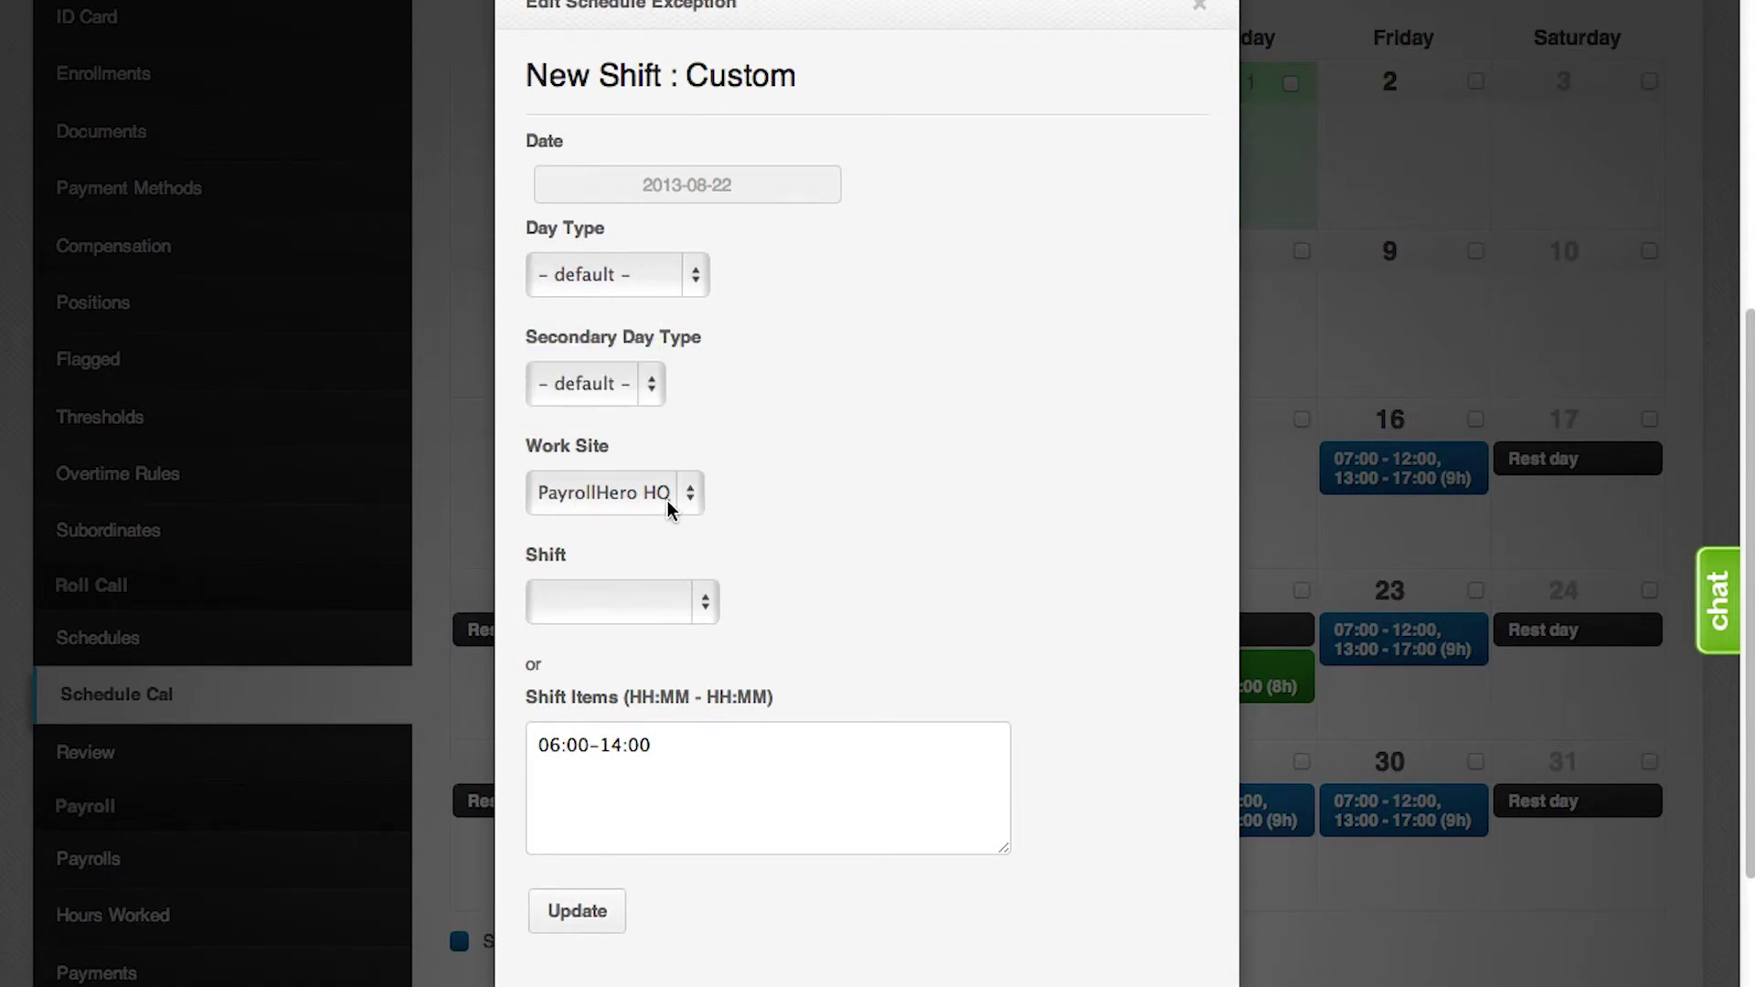
pyautogui.click(605, 917)
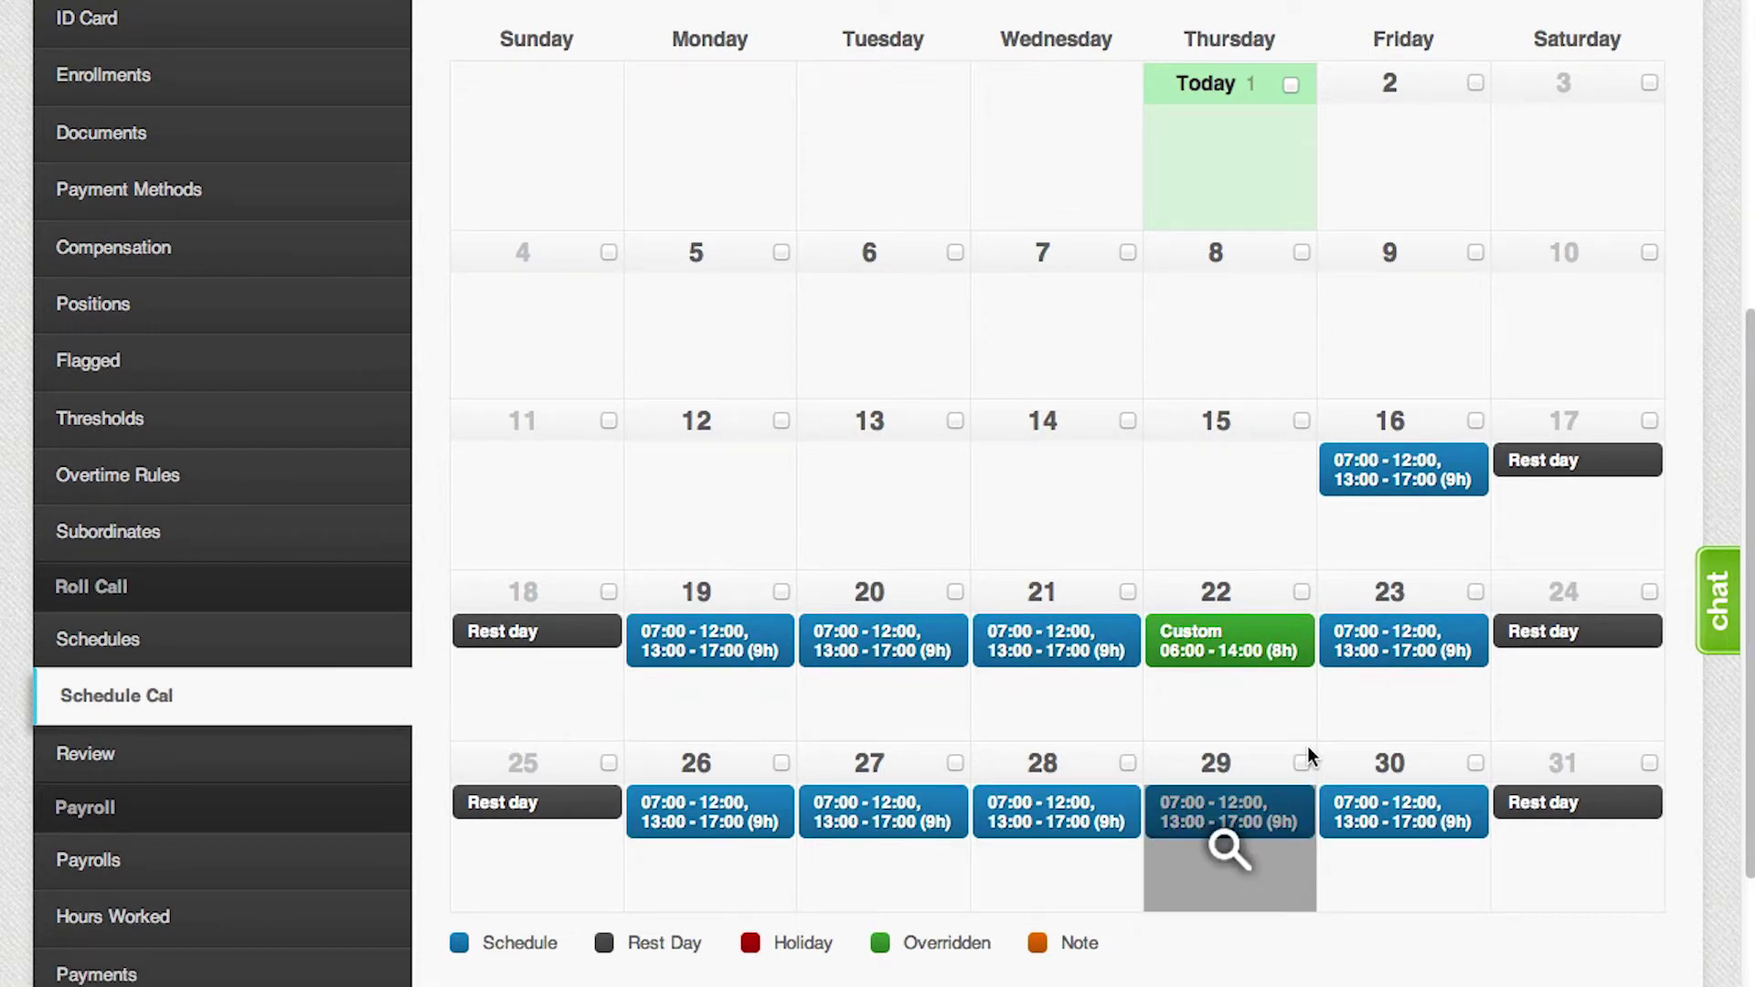
# Step: Mark August 23 as Day Off - Paid and close its popup
pyautogui.click(1405, 664)
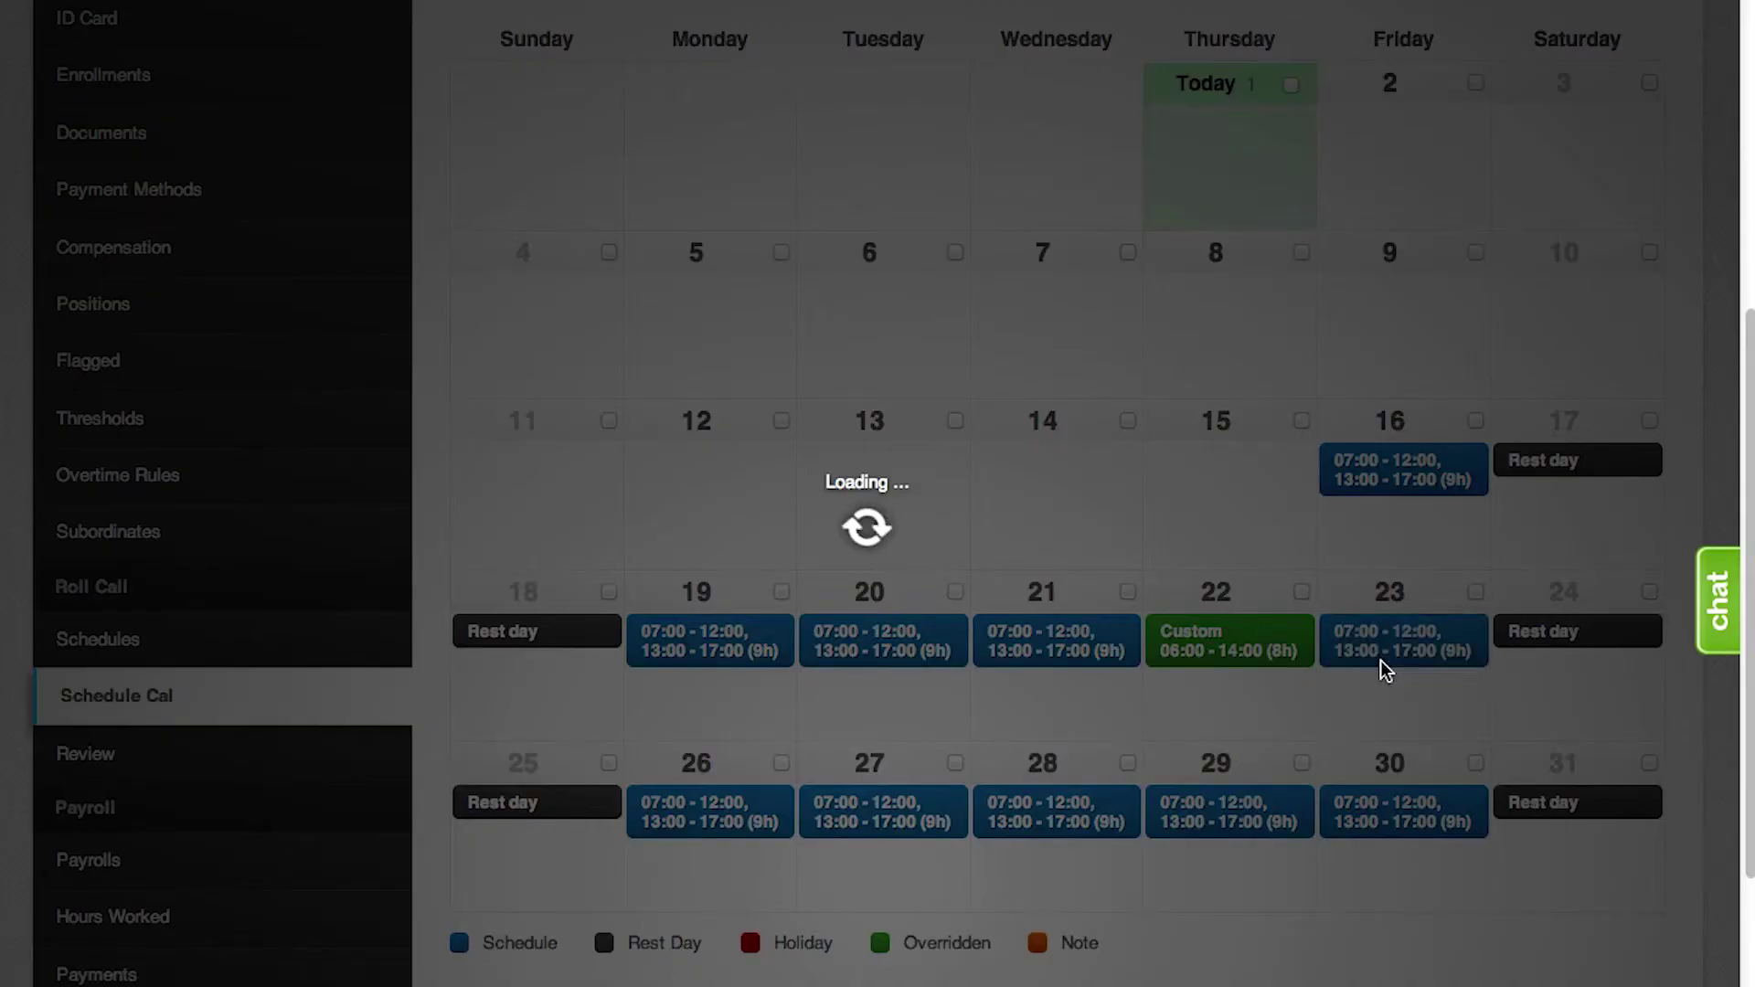
pyautogui.click(828, 517)
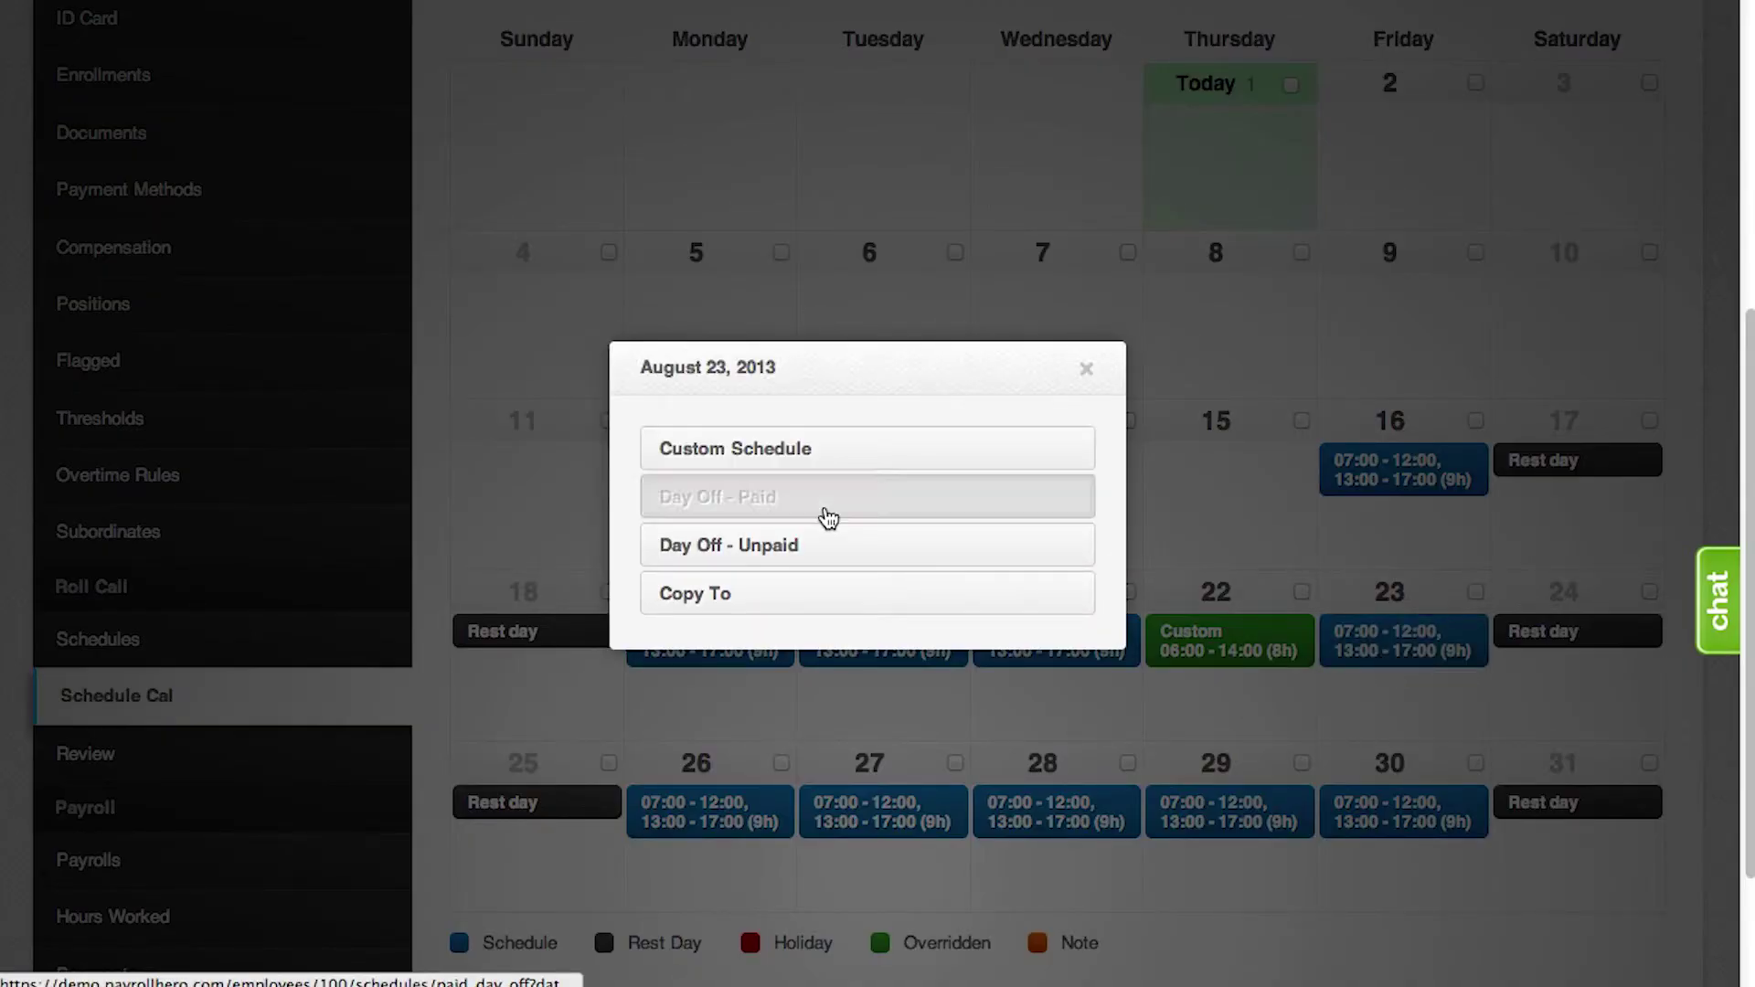
pyautogui.click(881, 650)
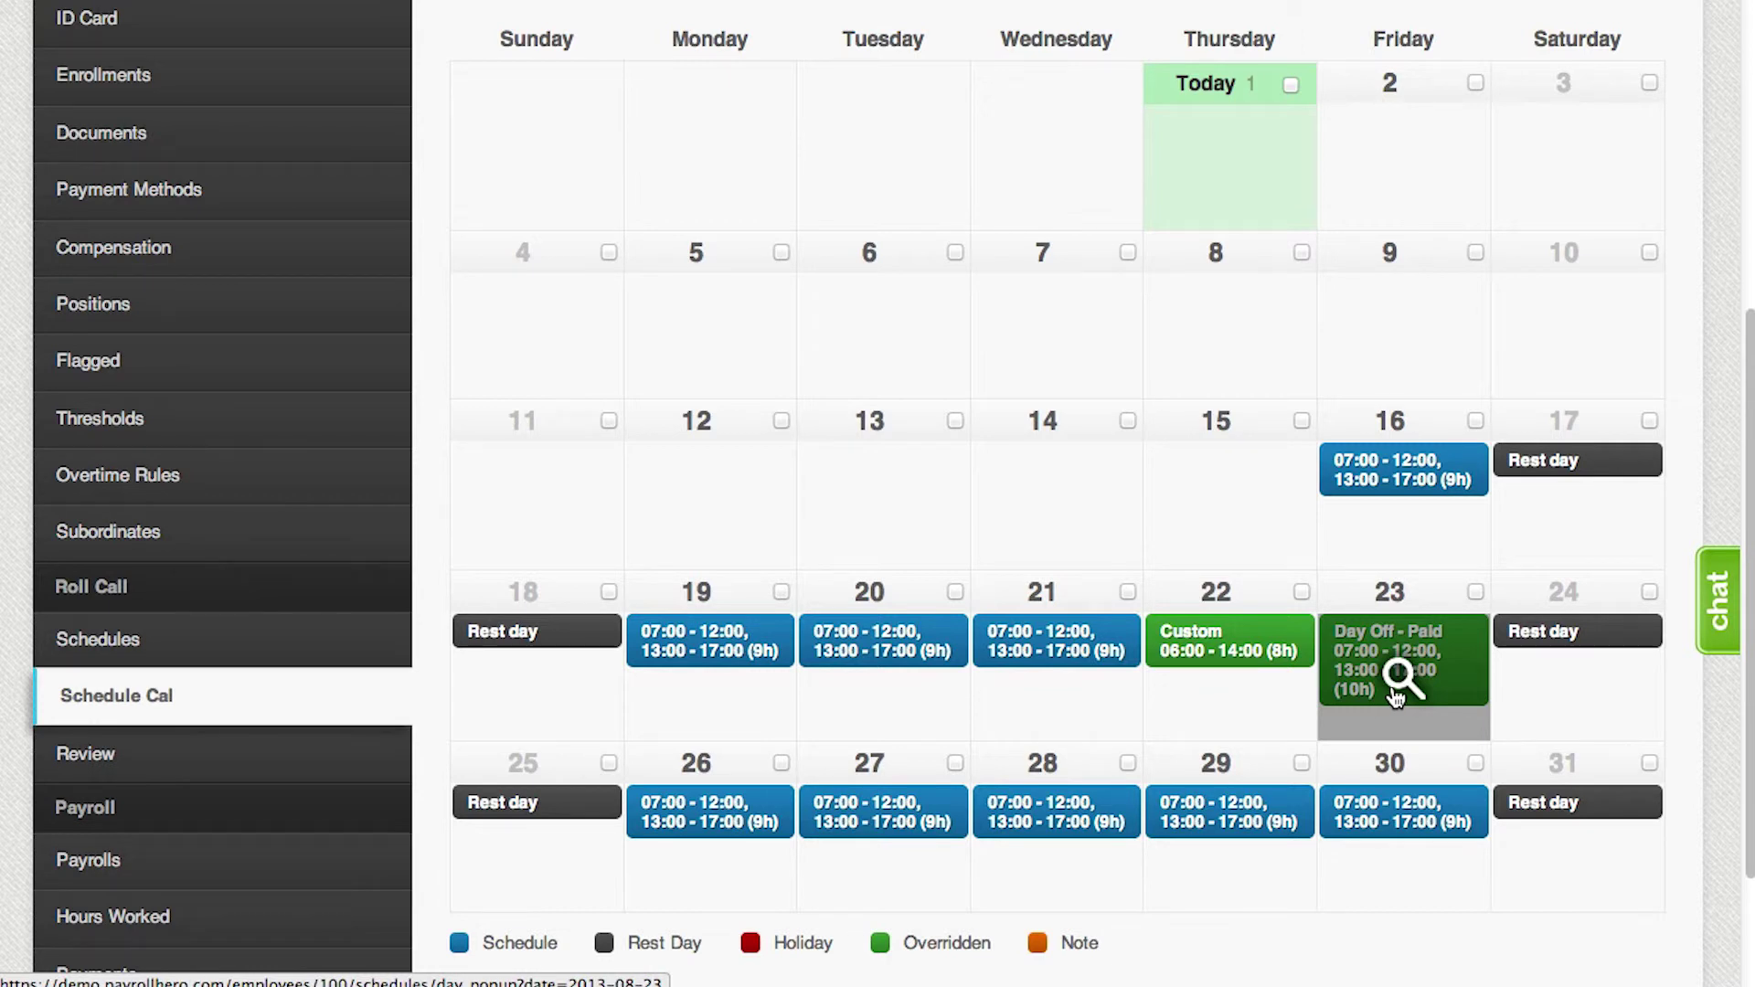
# Step: Mark August 19 and 20 together as Day Off - Paid through the bulk Actions menu
pyautogui.scroll(1, 1394, 695)
pyautogui.scroll(-1, 892, 672)
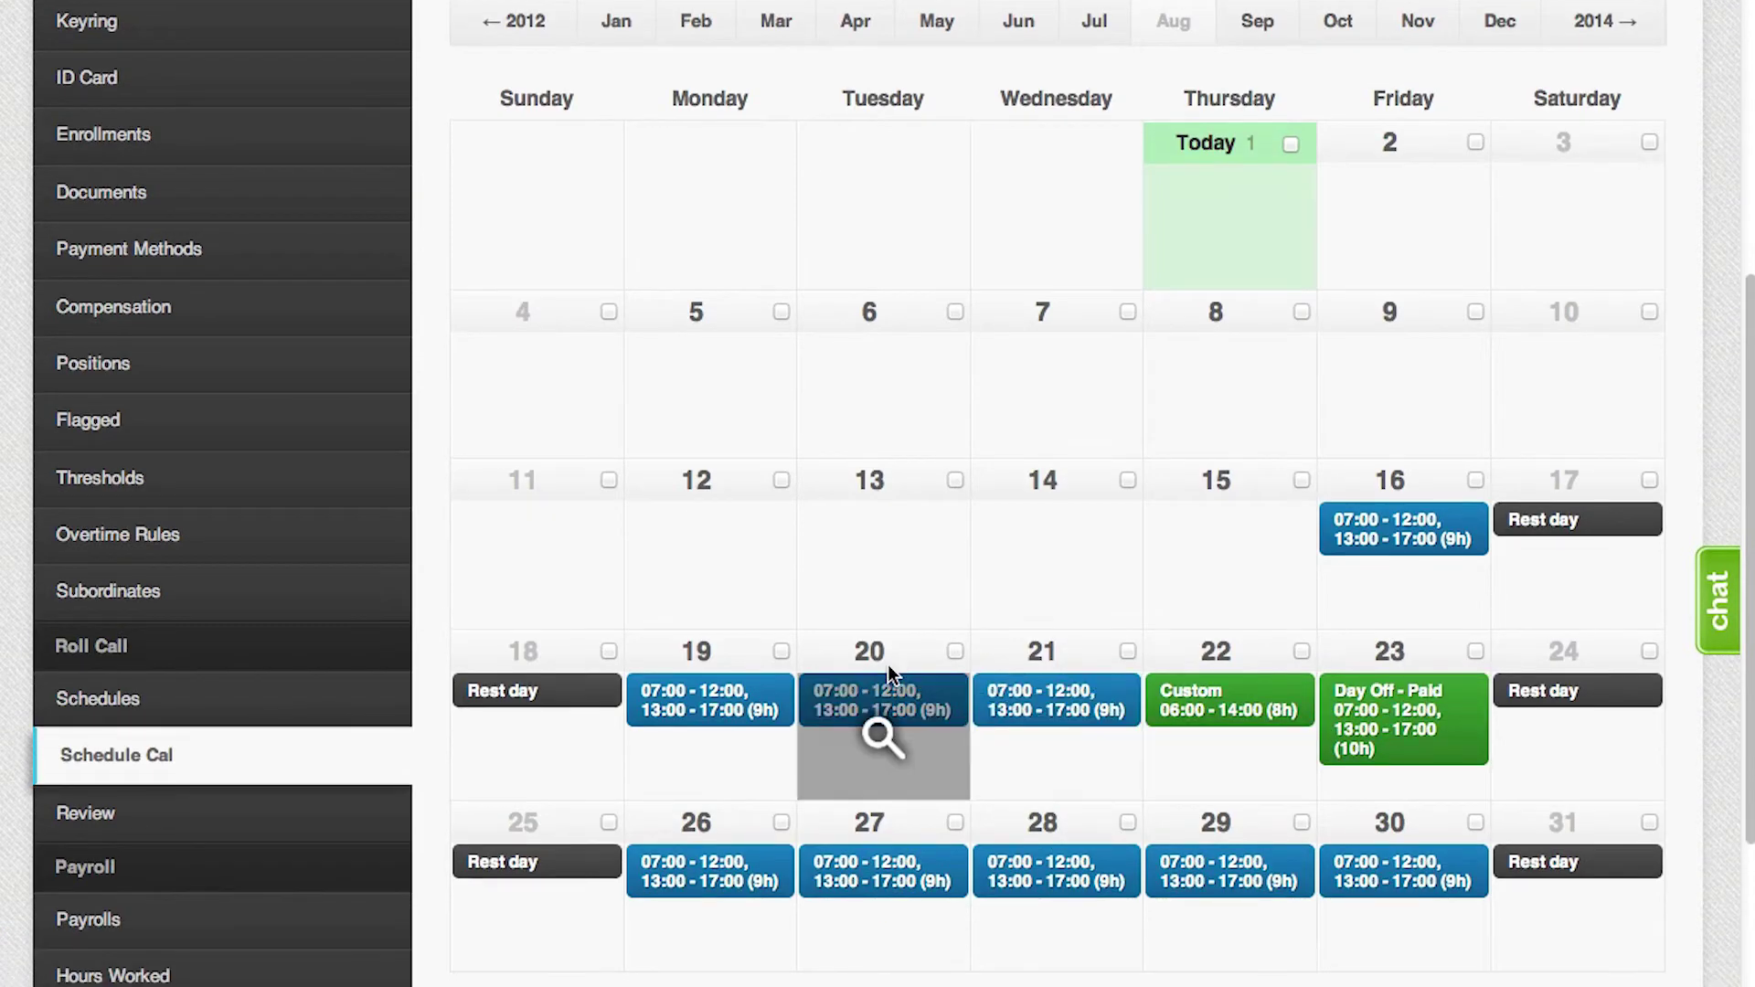
pyautogui.click(782, 651)
pyautogui.click(955, 651)
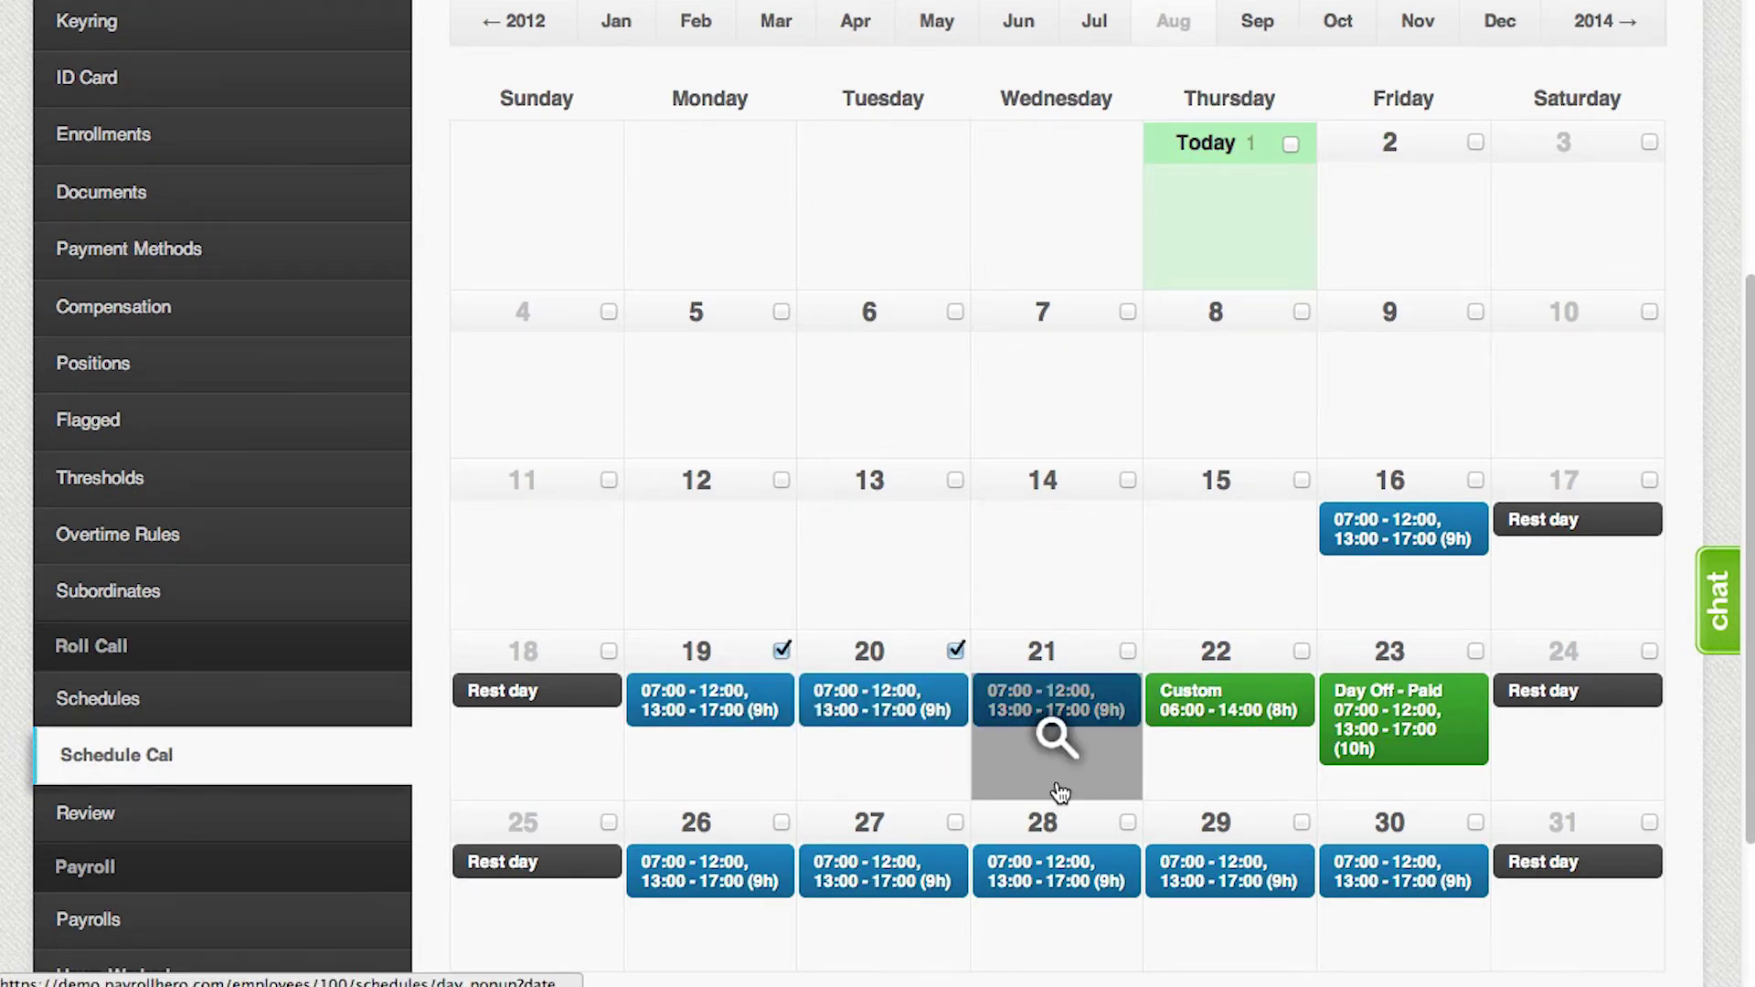
pyautogui.scroll(3, 1042, 804)
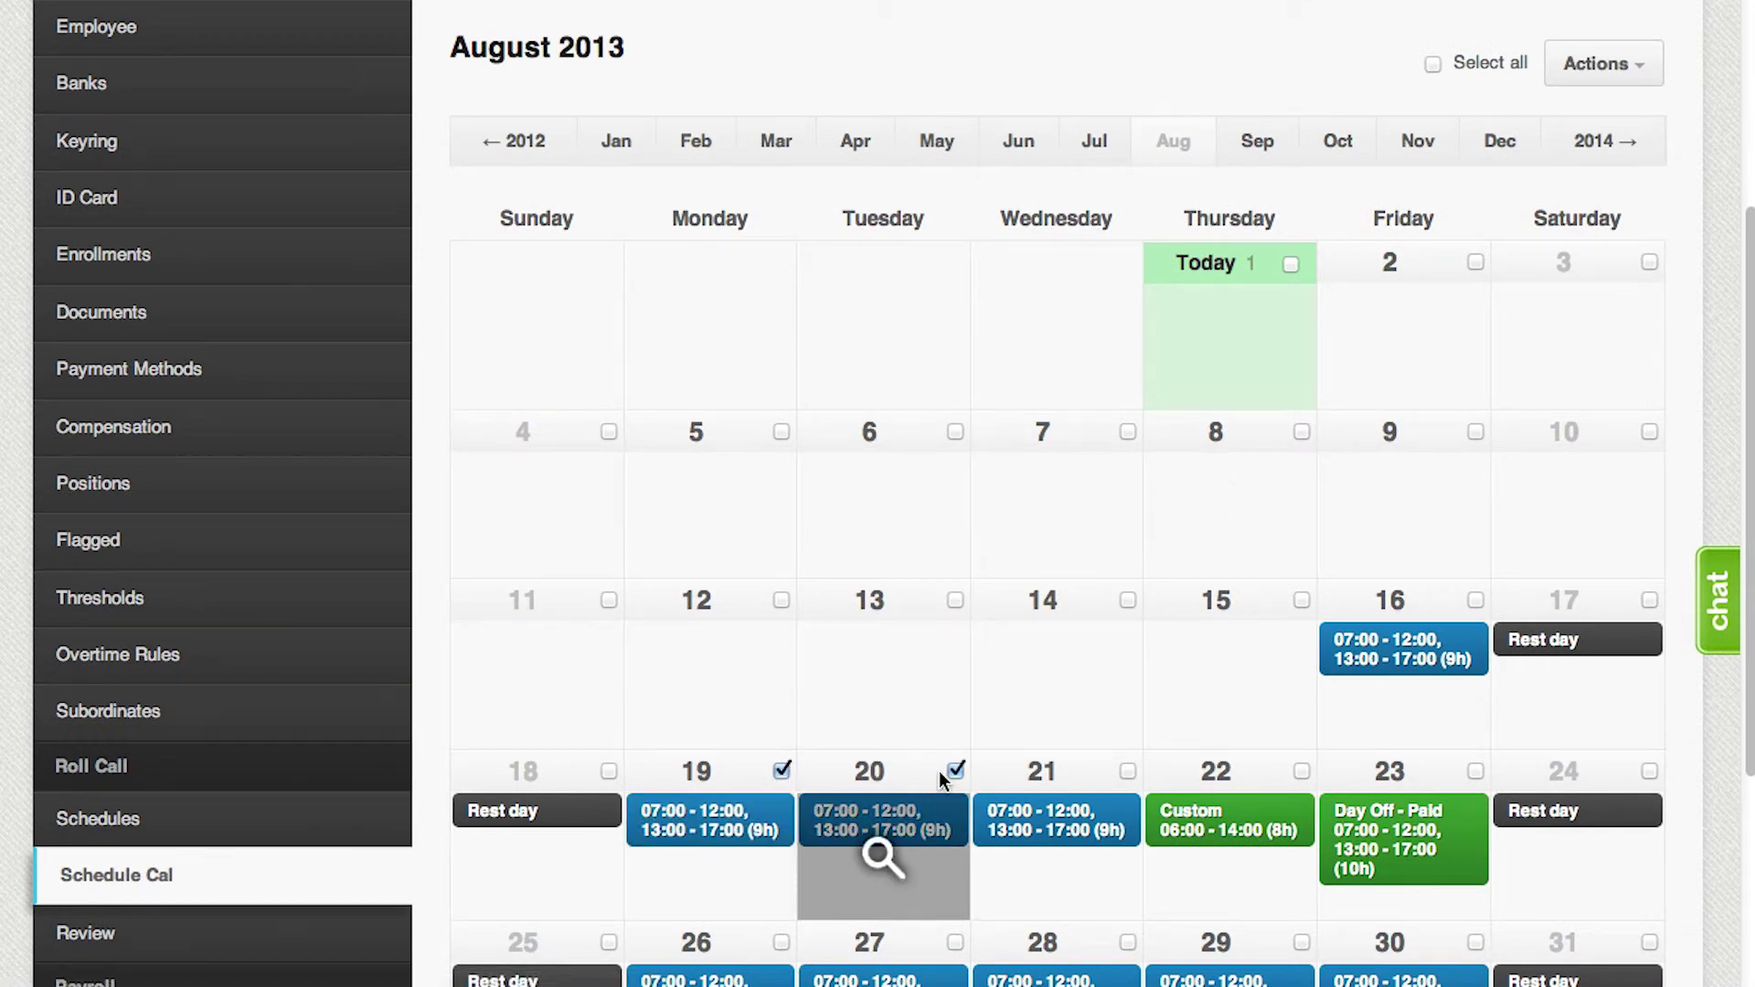
pyautogui.click(1636, 81)
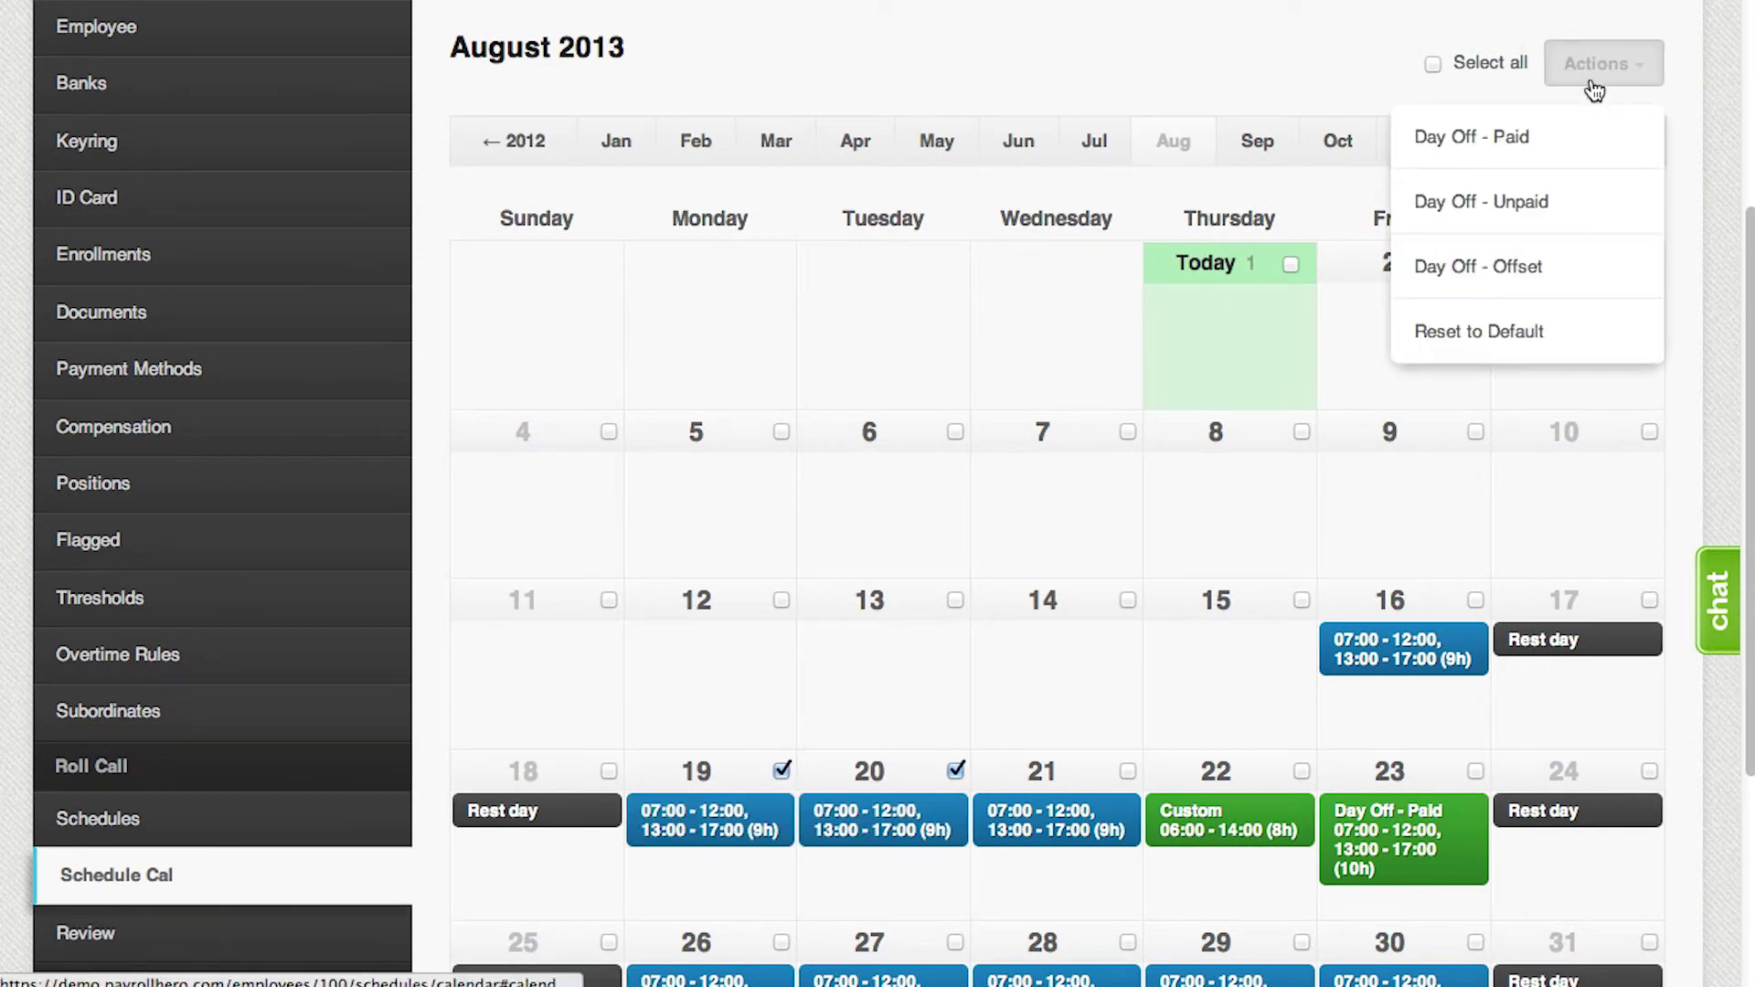
pyautogui.click(1574, 145)
pyautogui.scroll(-2, 914, 457)
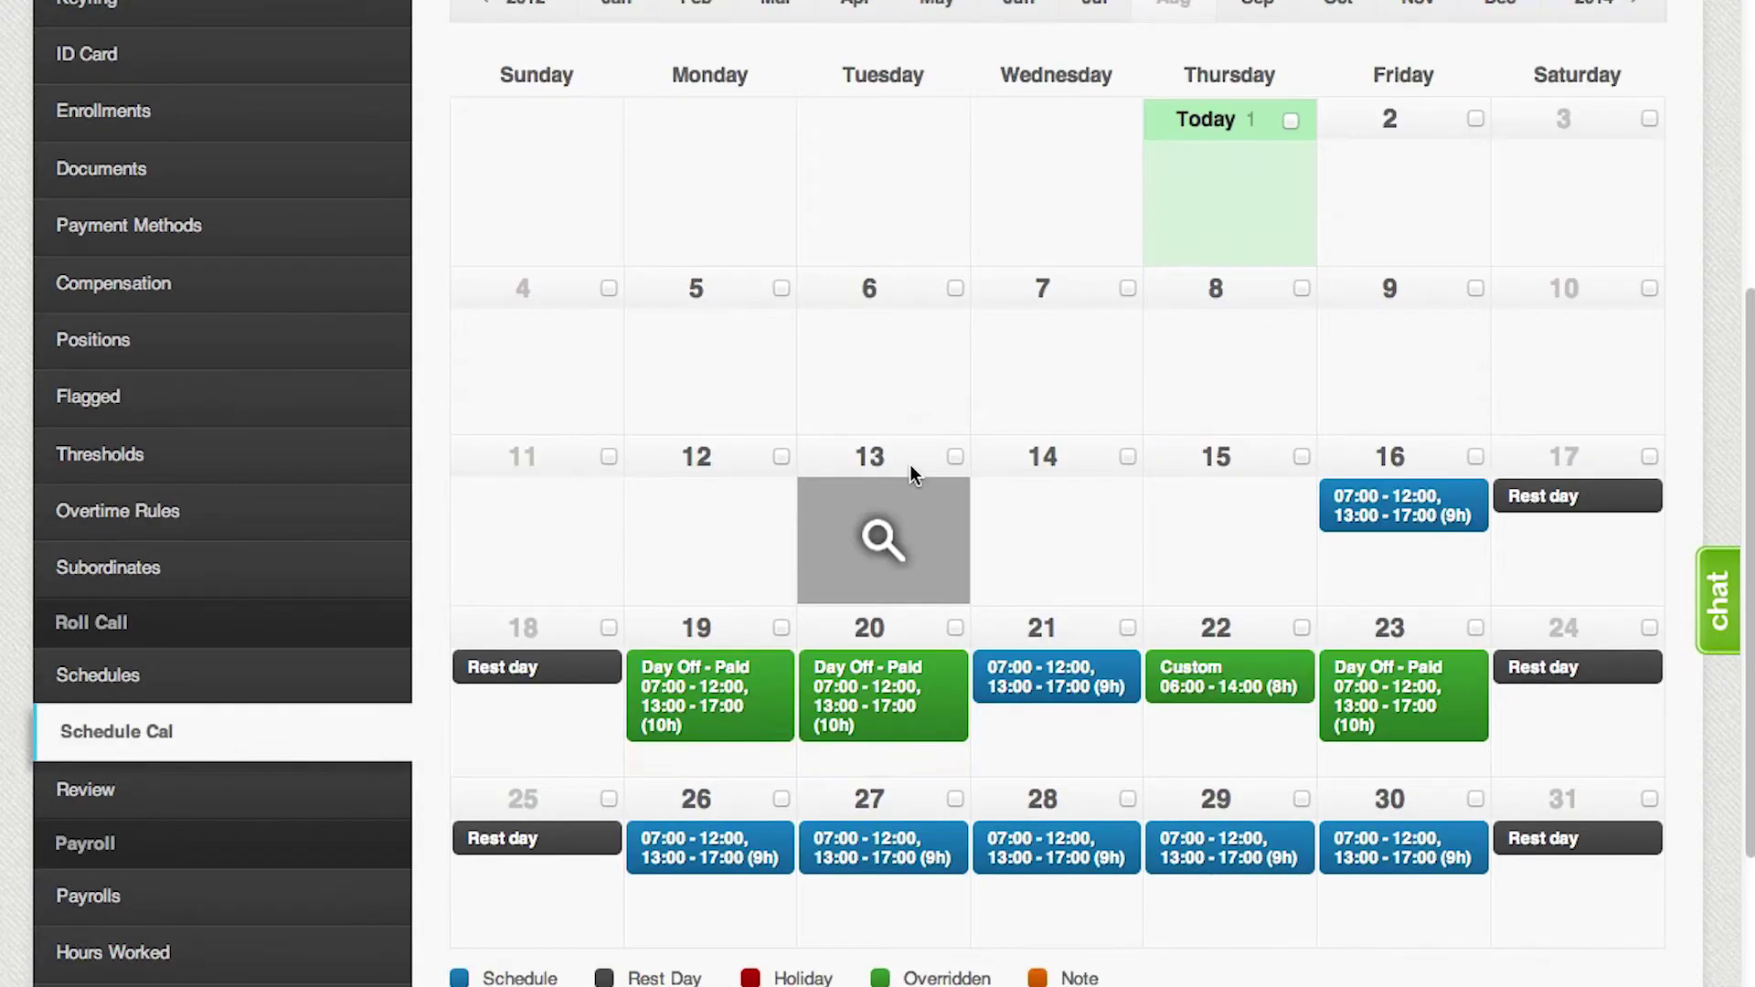
pyautogui.scroll(-1, 668, 722)
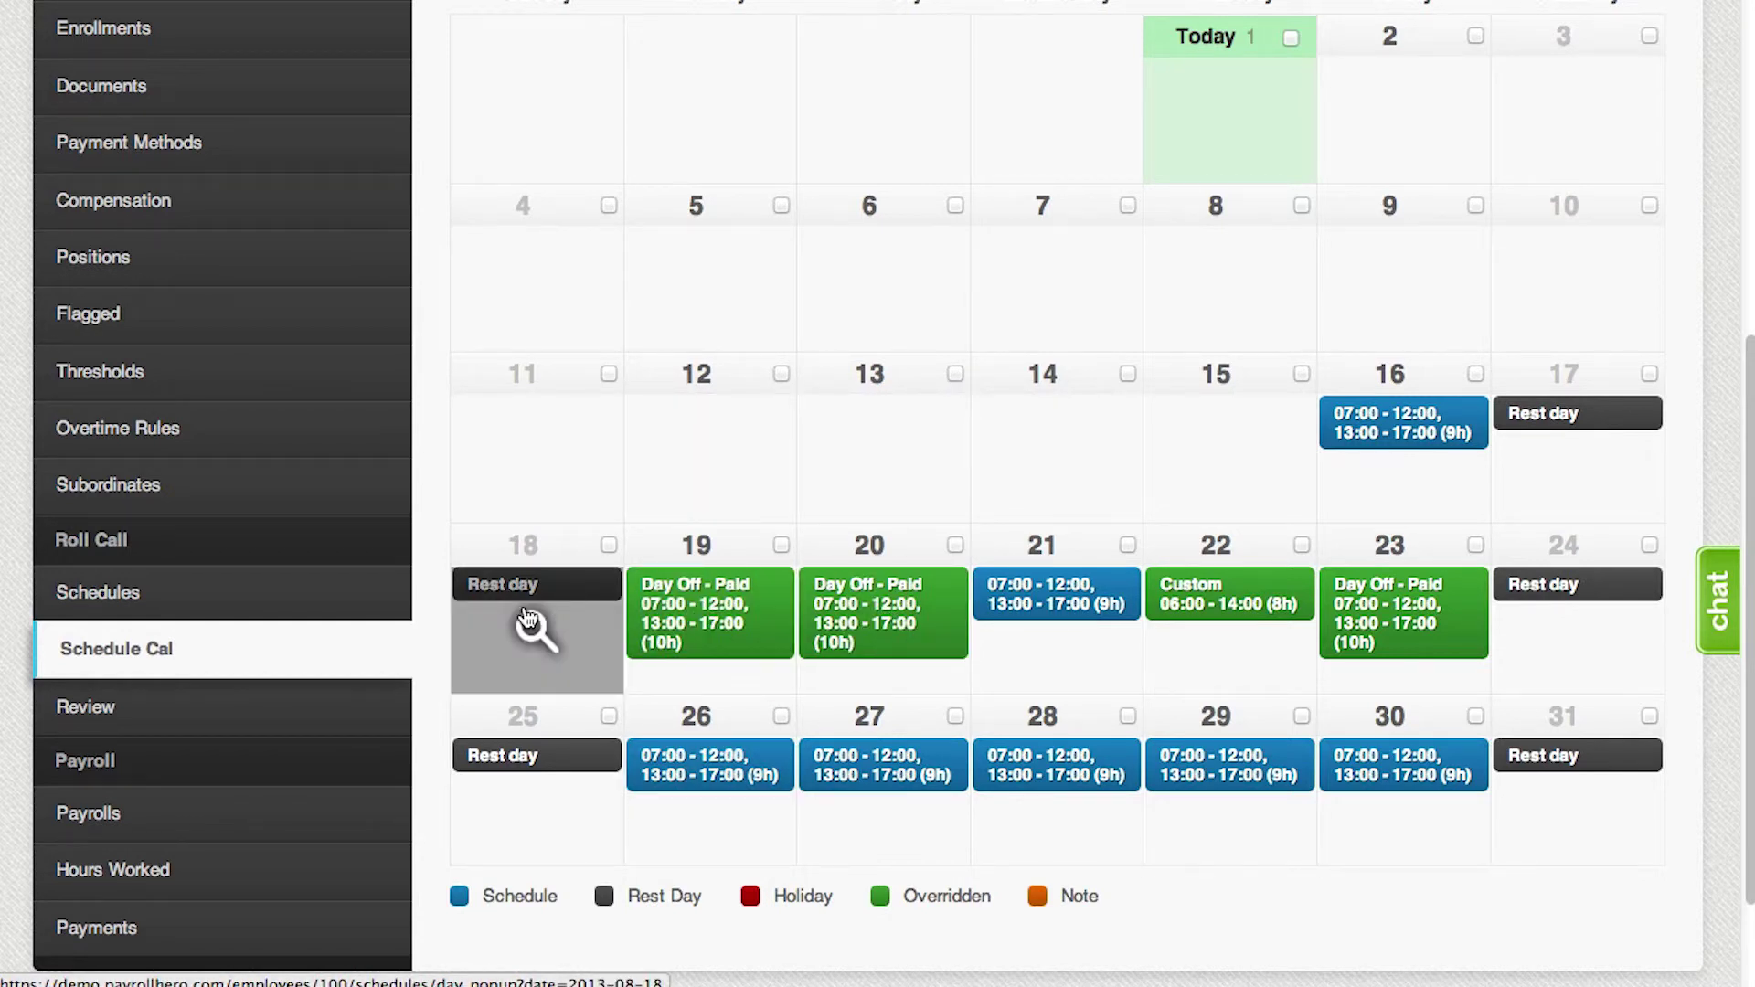
pyautogui.scroll(5, 726, 622)
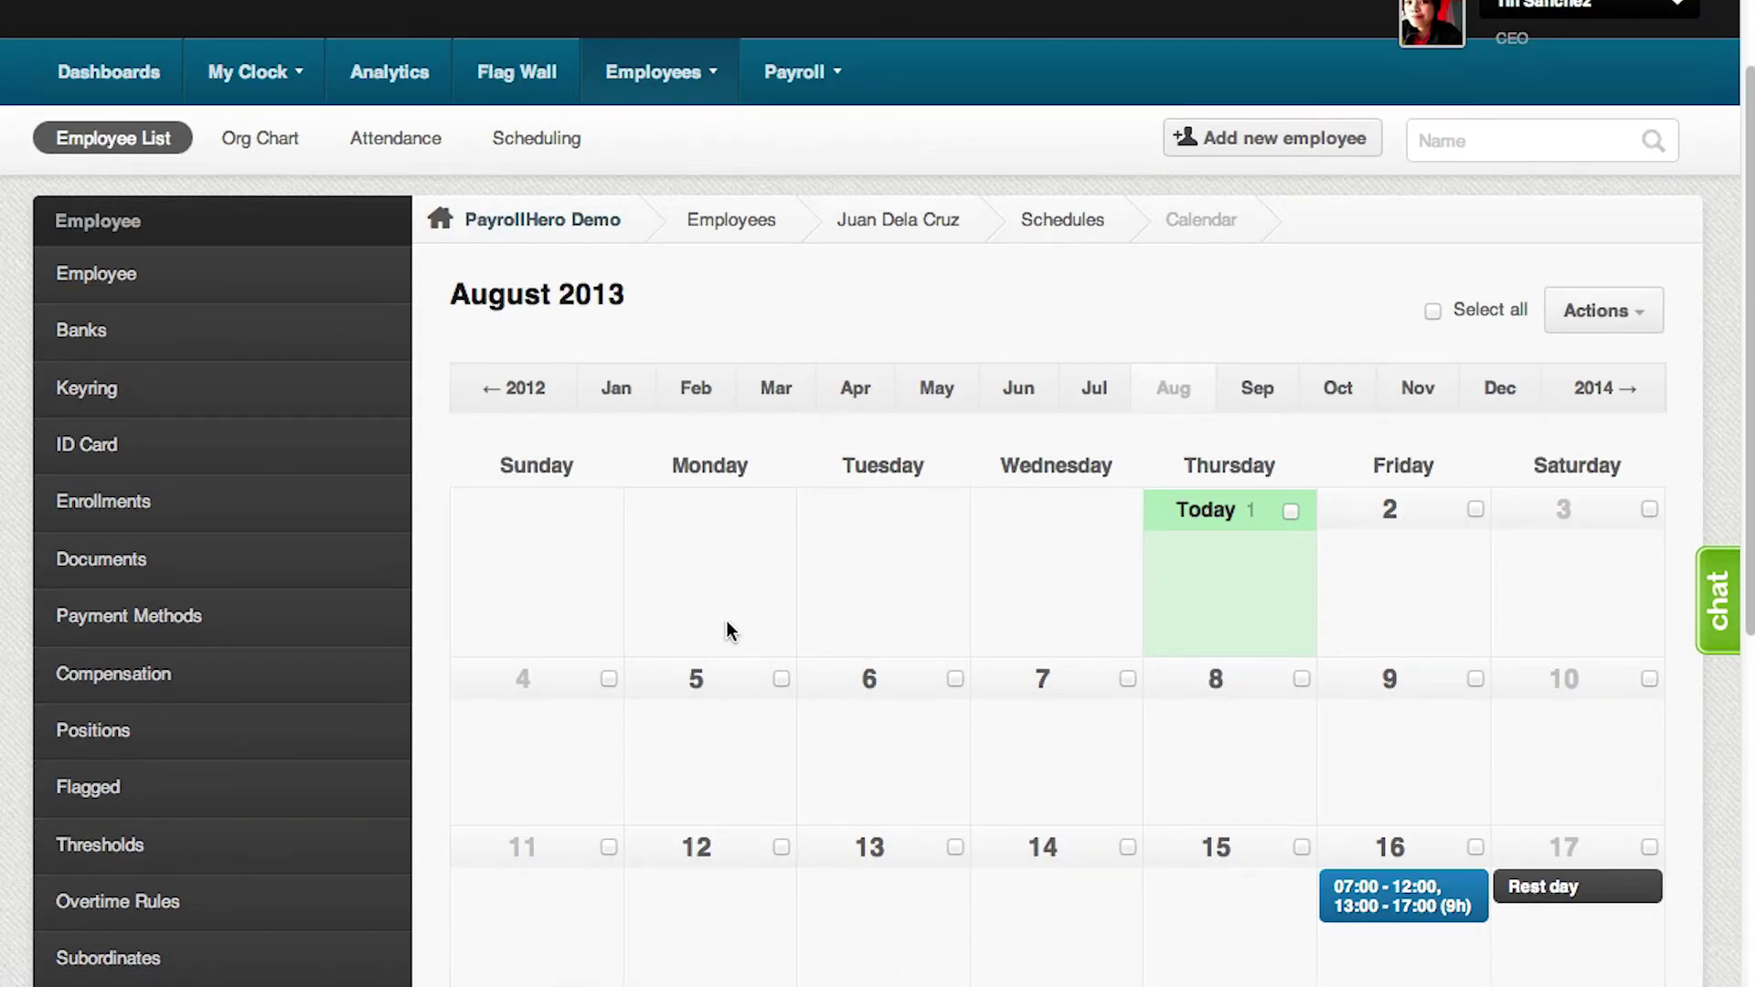
# Step: Go to Employees > Scheduling to show the weekly grid for Jul 28 – Aug 03
pyautogui.scroll(1, 728, 623)
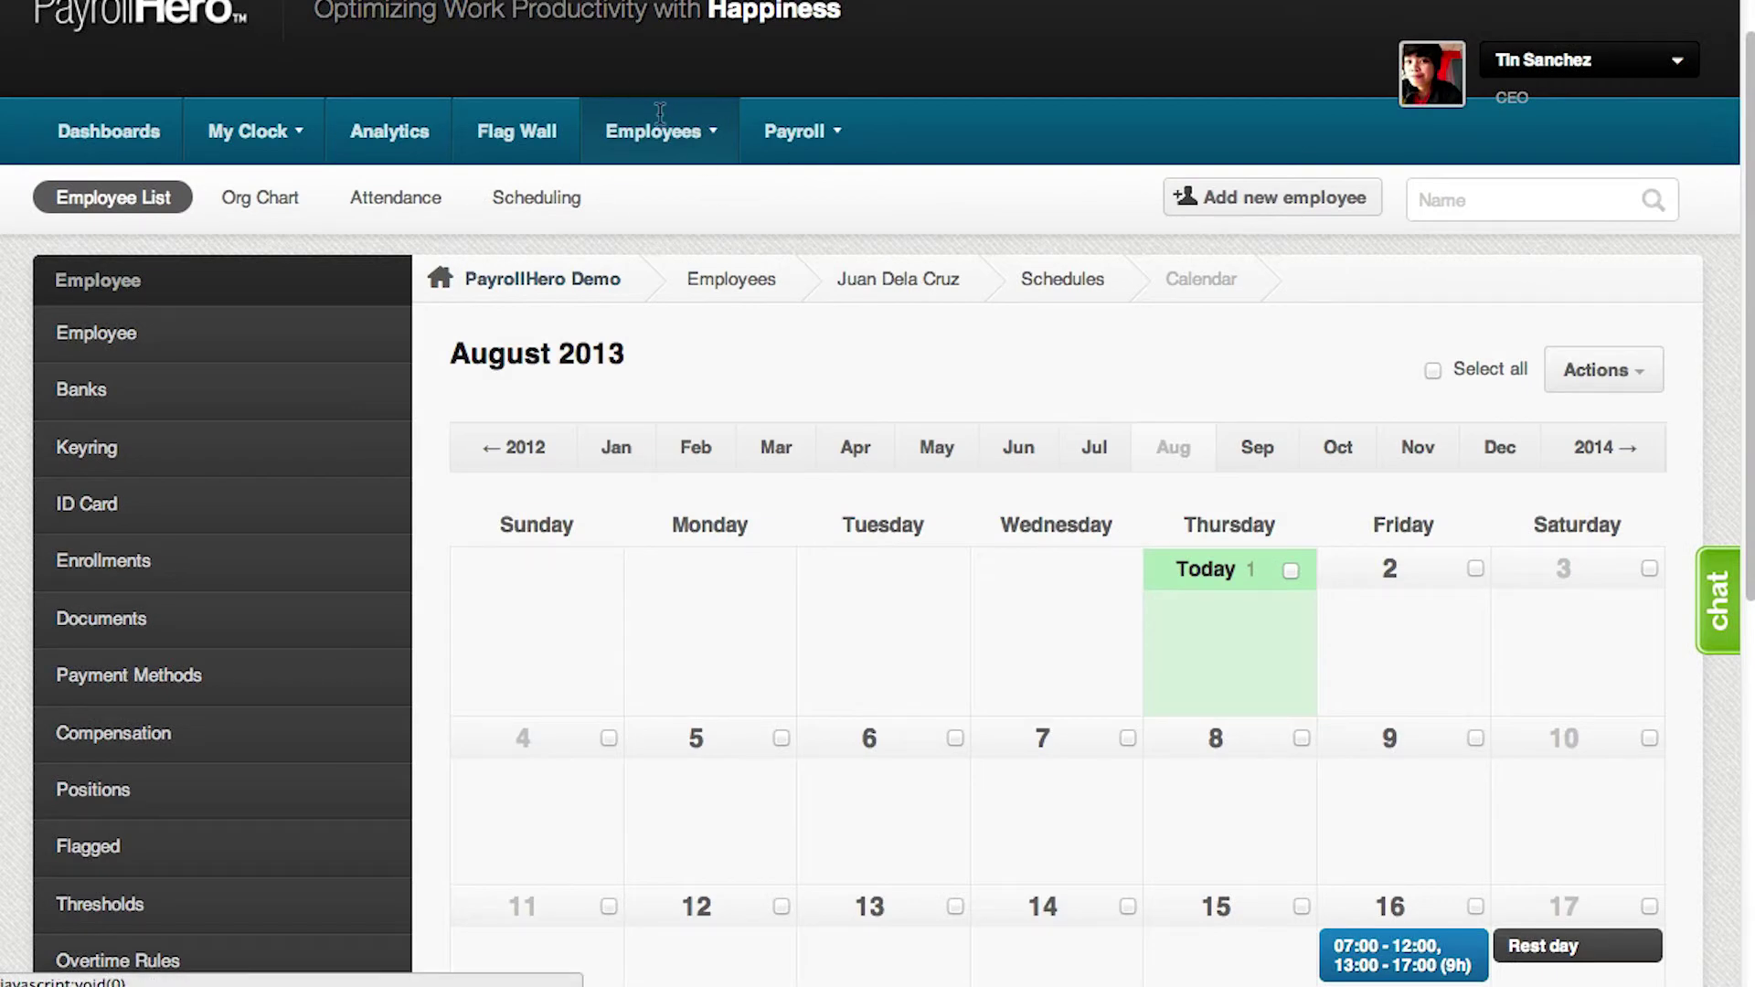
pyautogui.click(532, 201)
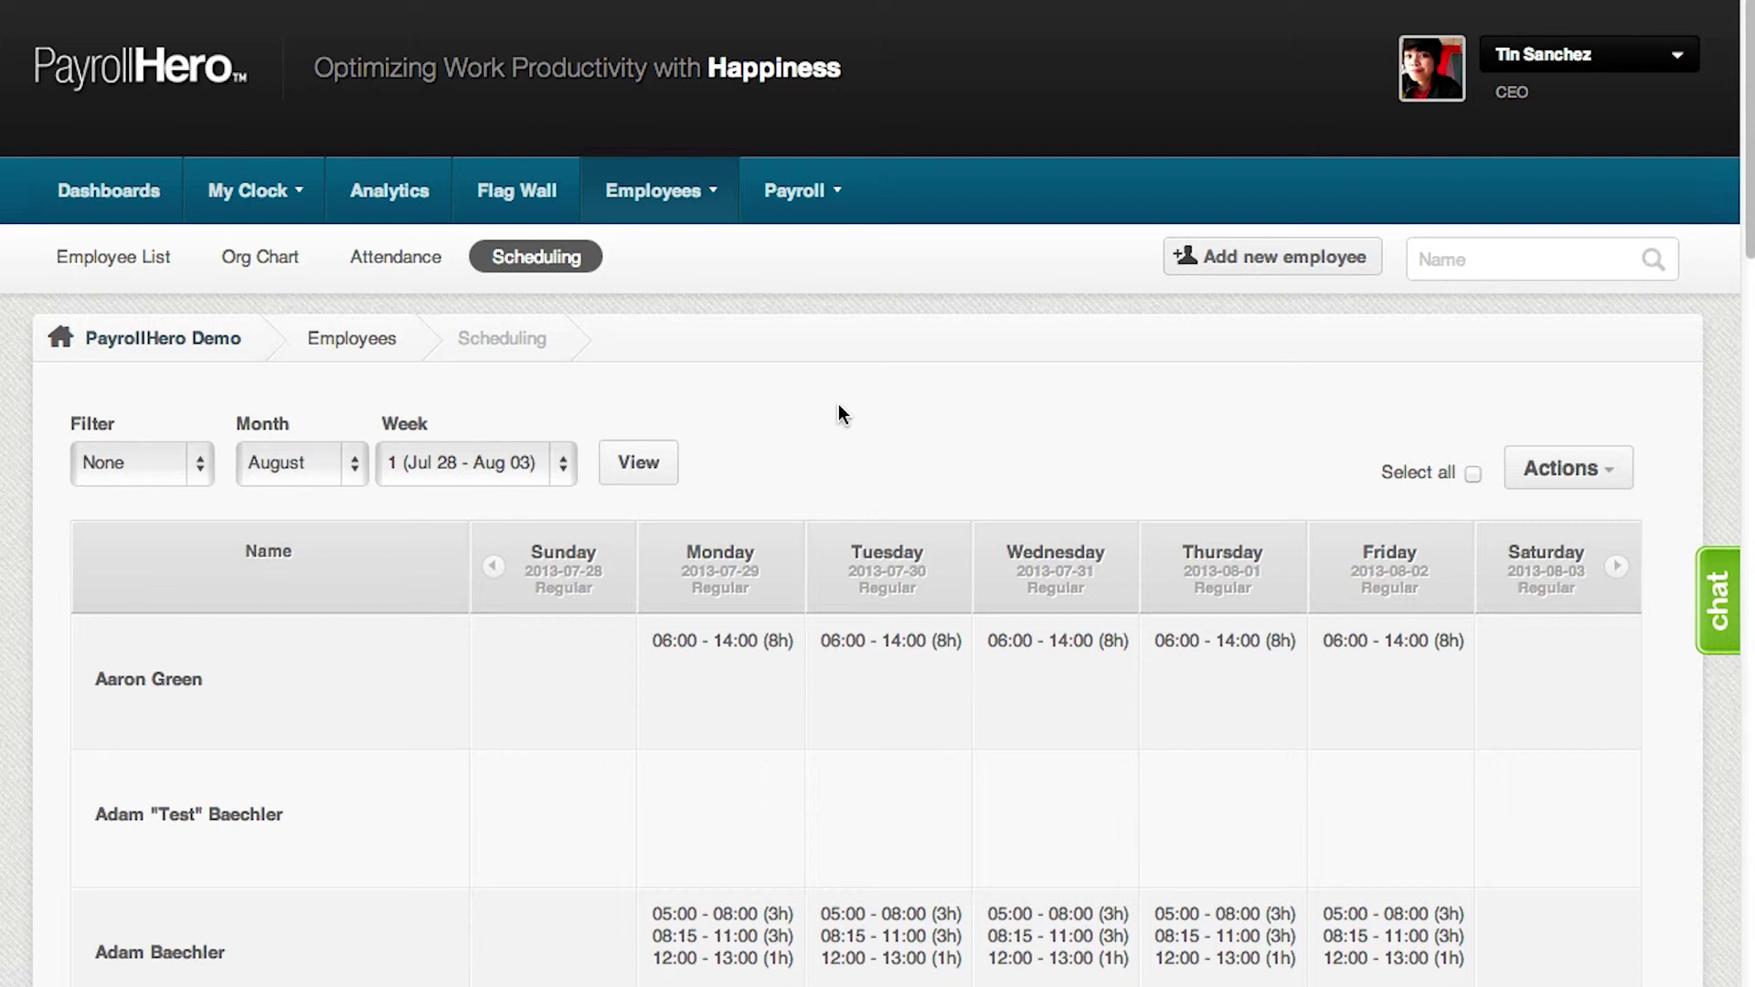
# Step: Select ten alternating weekday cells across the first four employees' rows
pyautogui.scroll(-5, 876, 348)
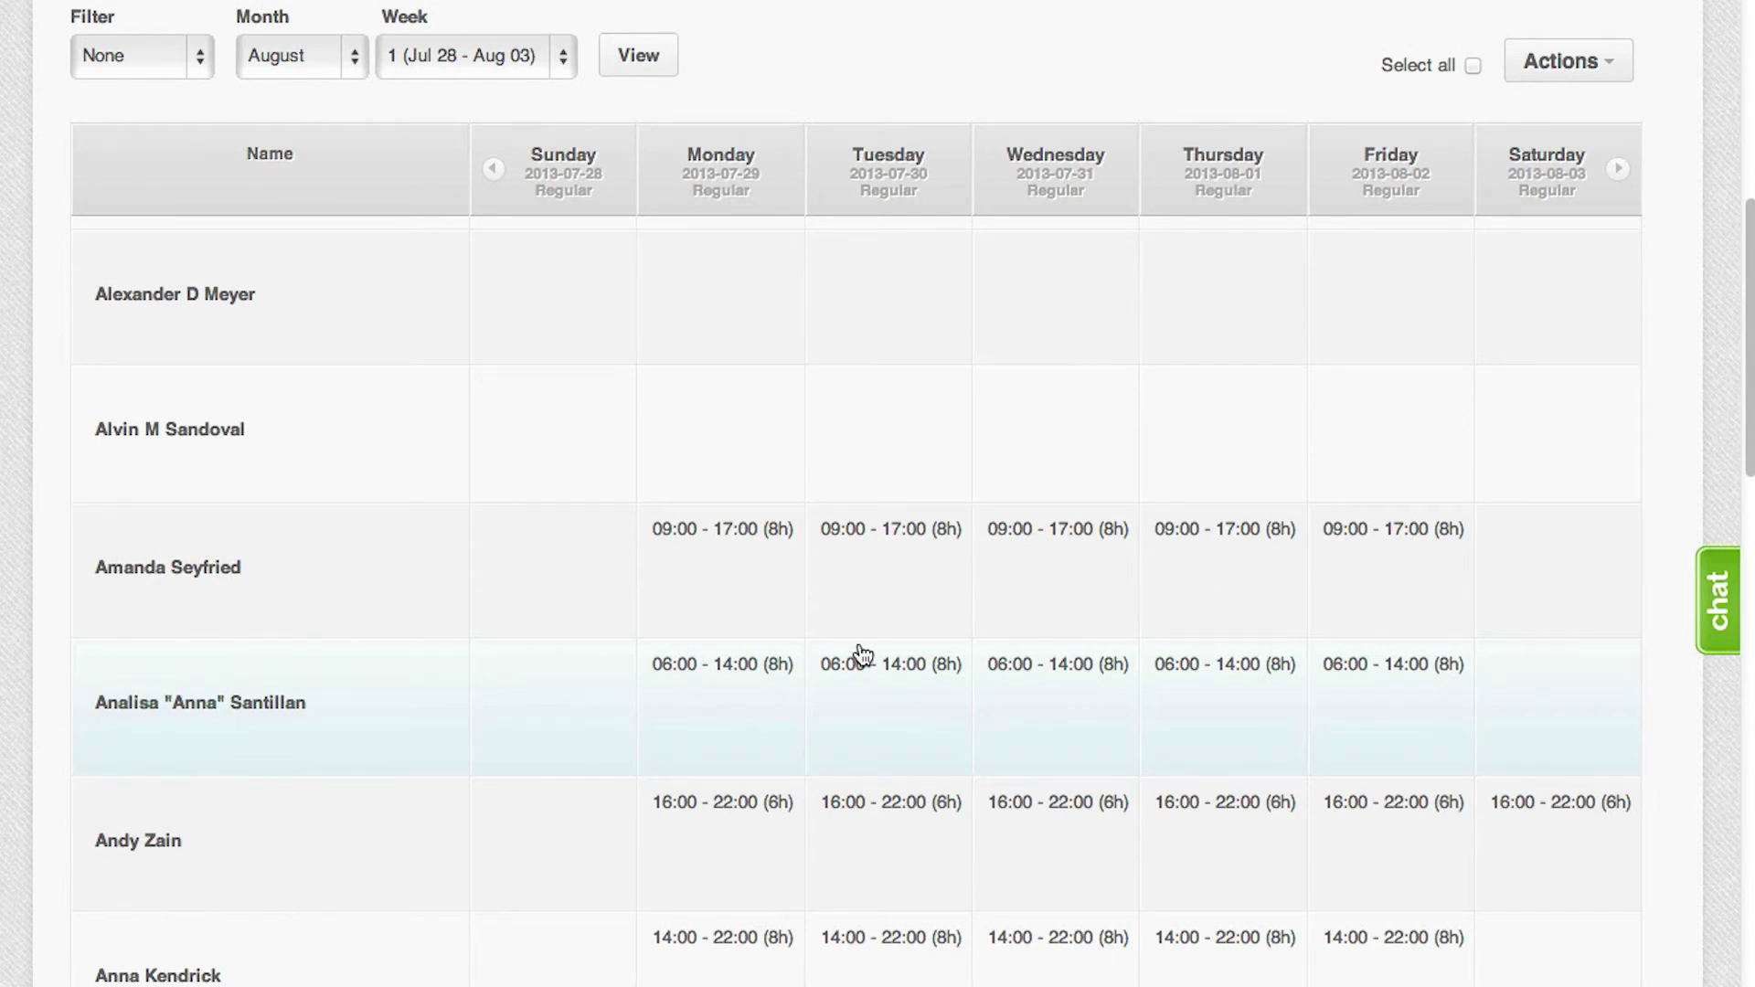
pyautogui.click(861, 339)
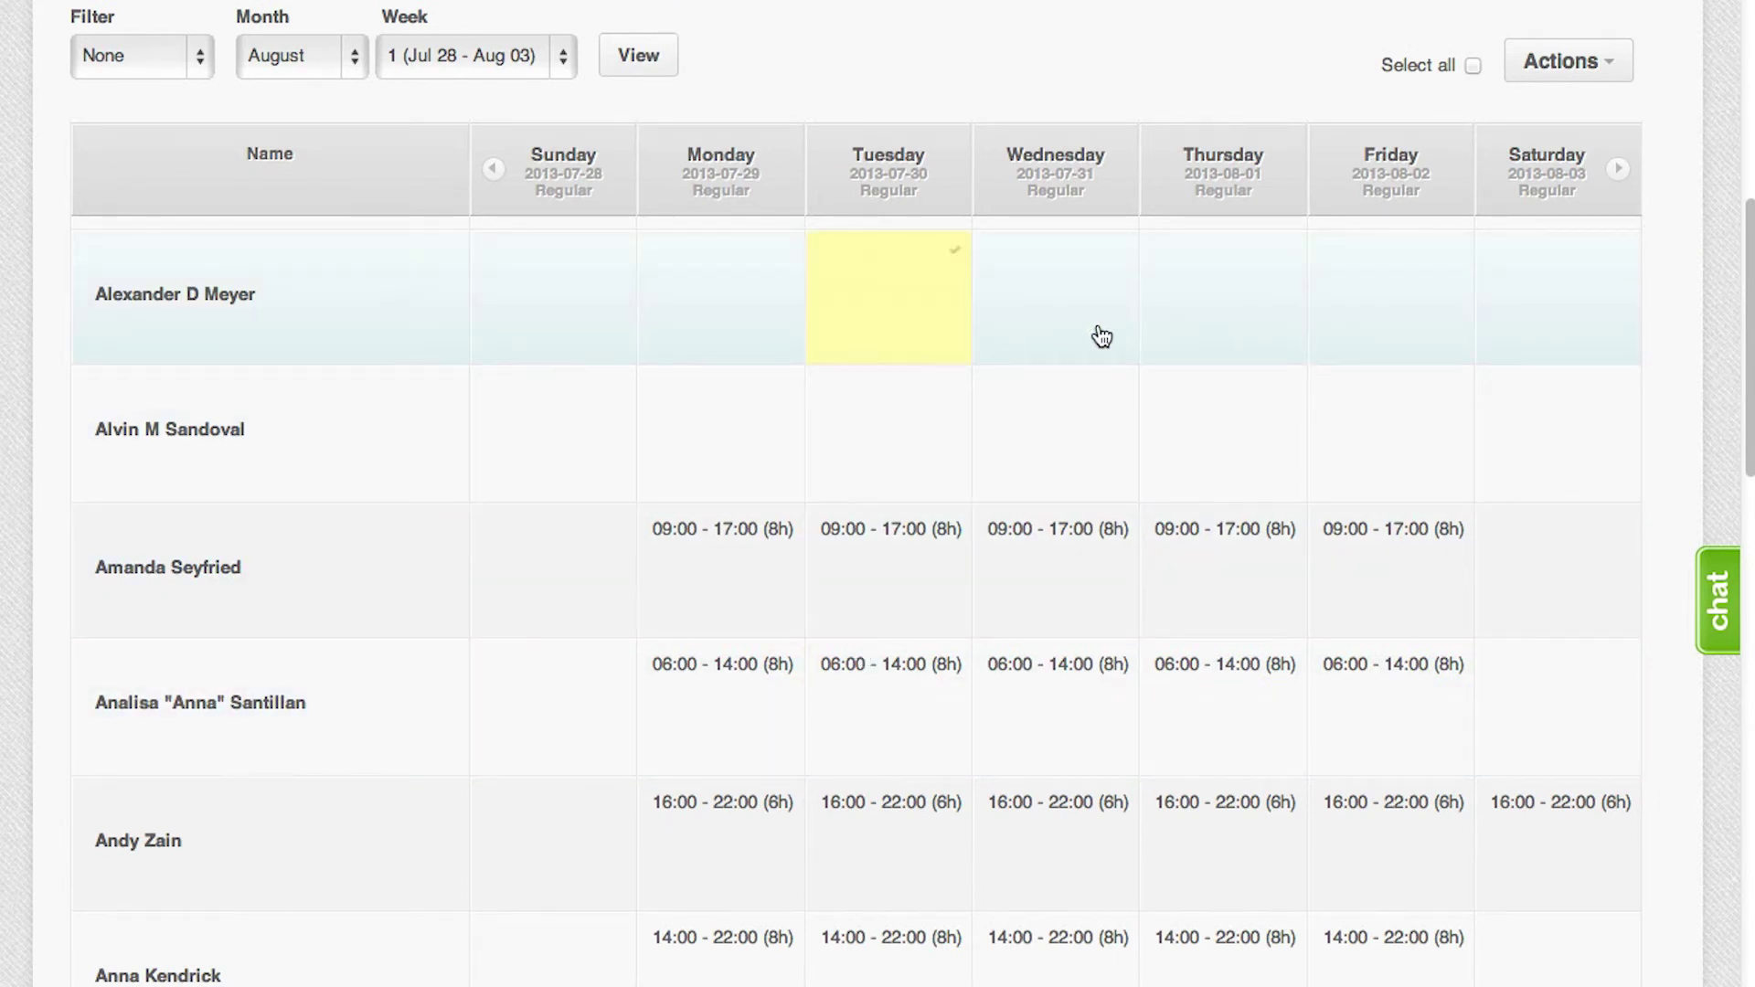
pyautogui.click(1241, 331)
pyautogui.click(1434, 425)
pyautogui.click(1088, 427)
pyautogui.click(670, 479)
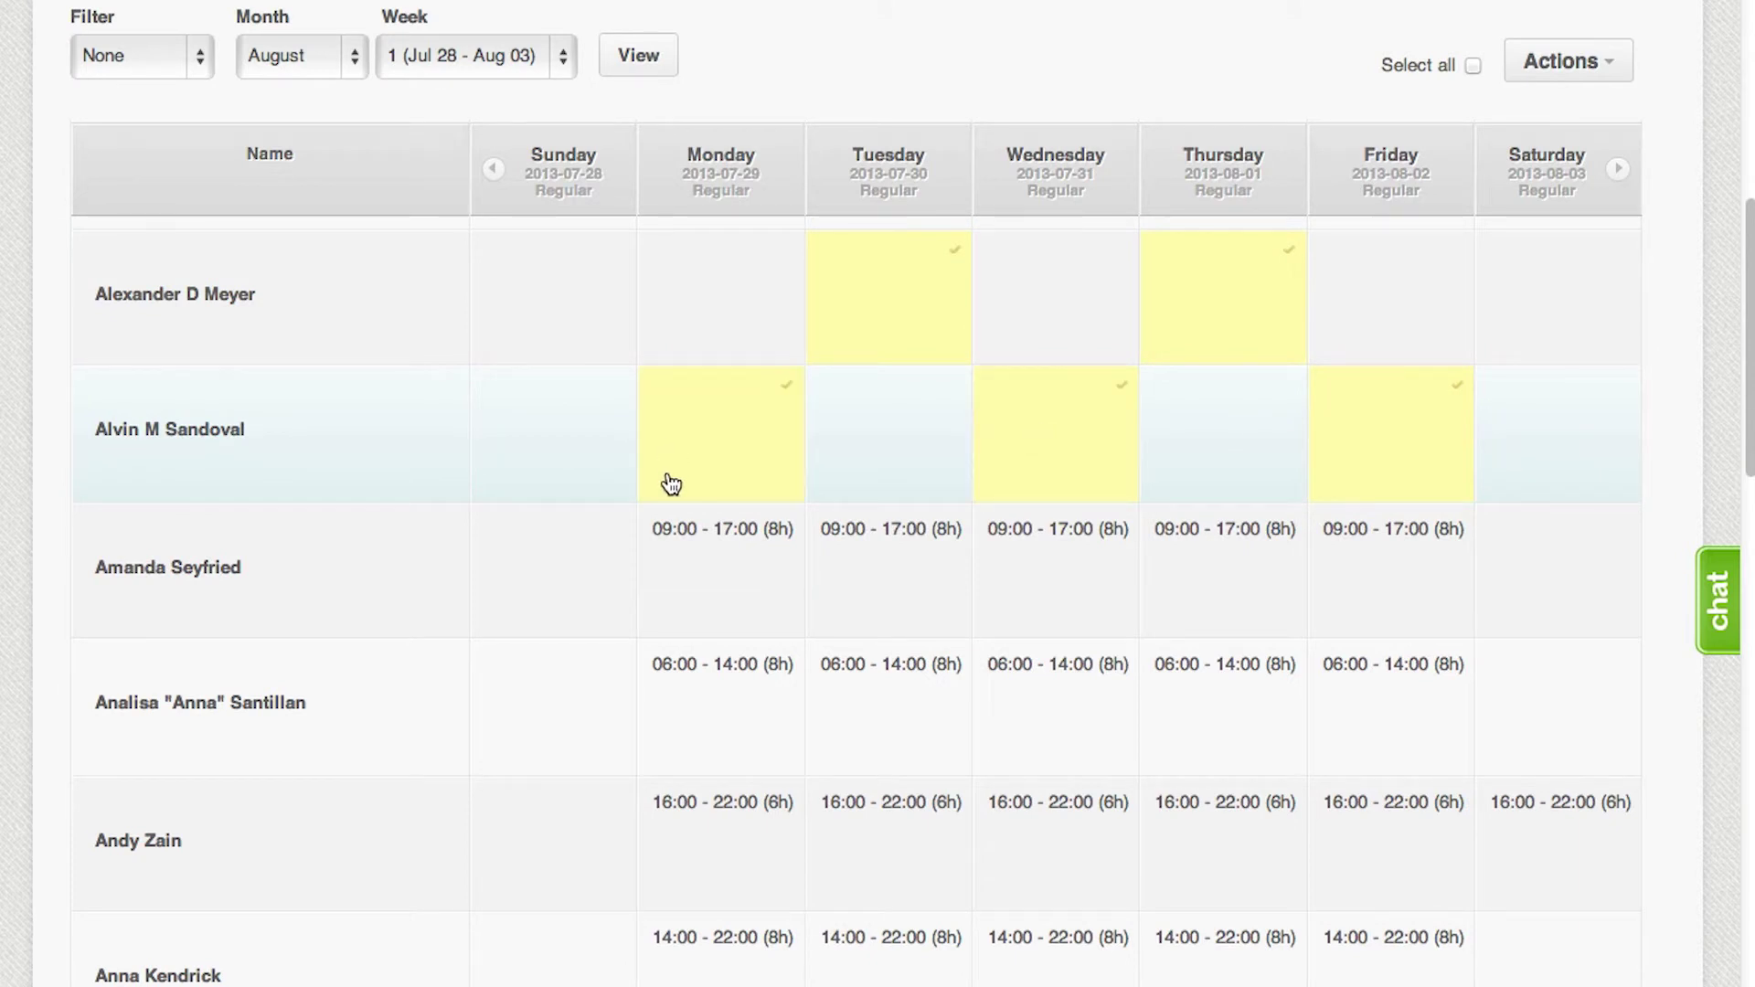
pyautogui.click(868, 608)
pyautogui.click(1206, 587)
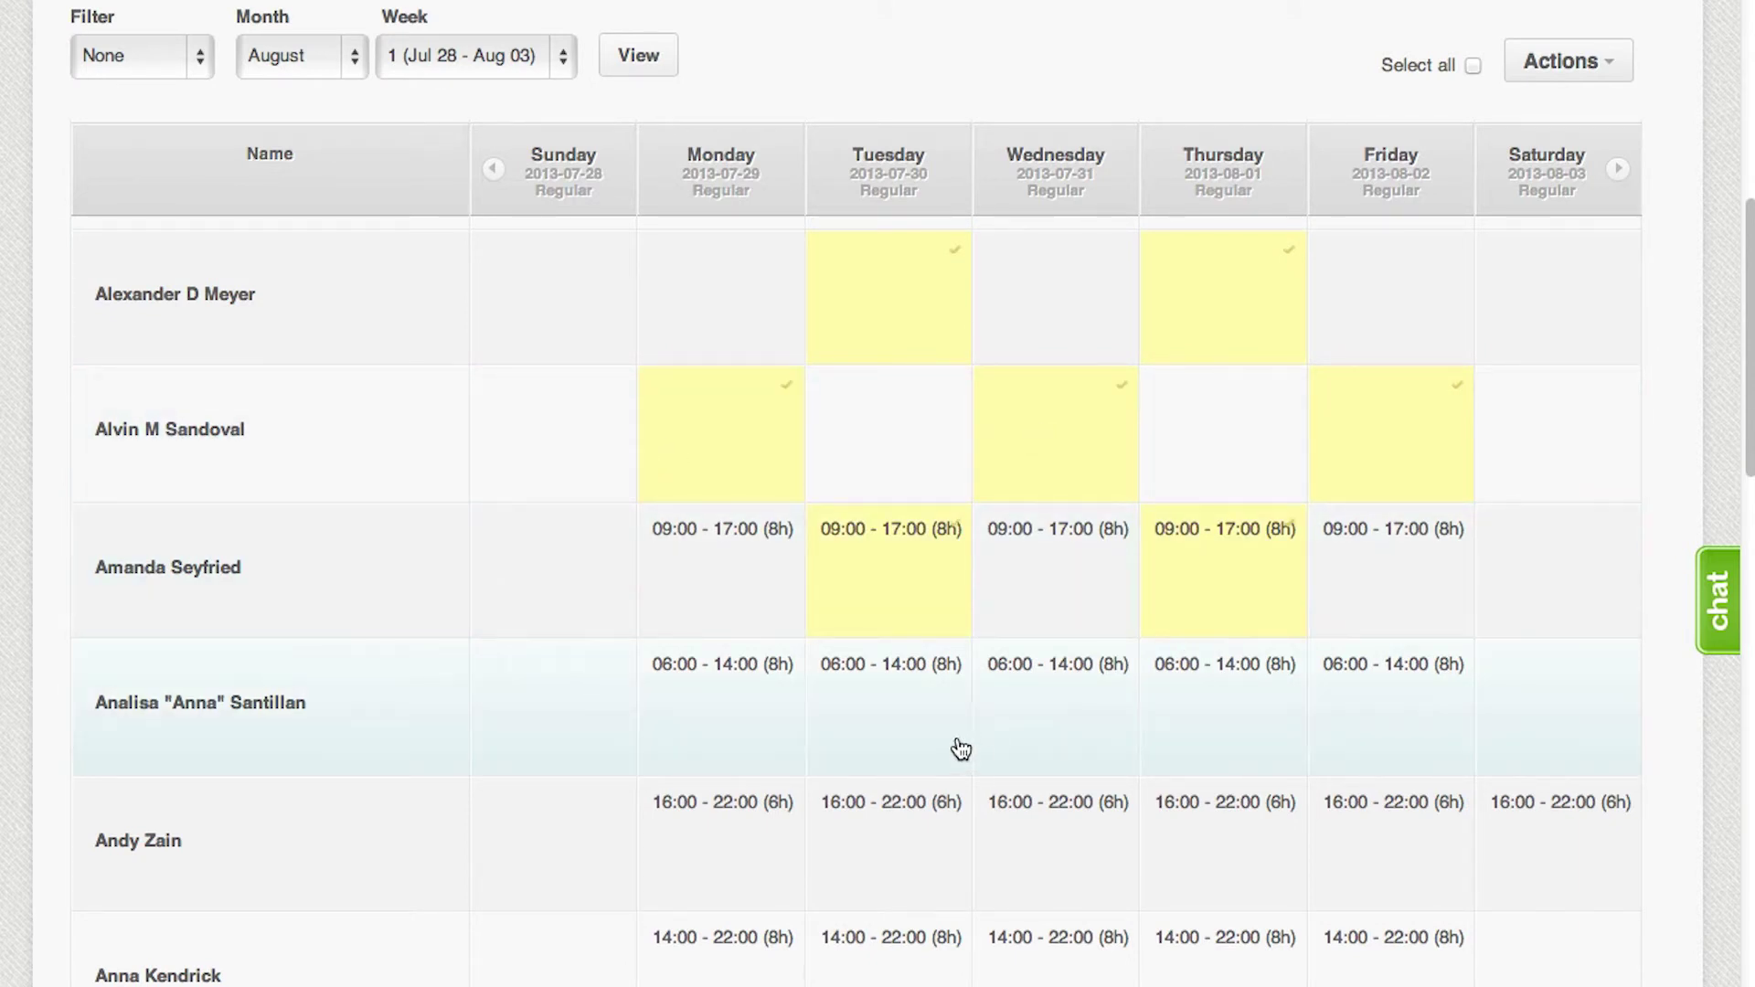
pyautogui.click(794, 748)
pyautogui.click(1033, 745)
pyautogui.click(1371, 695)
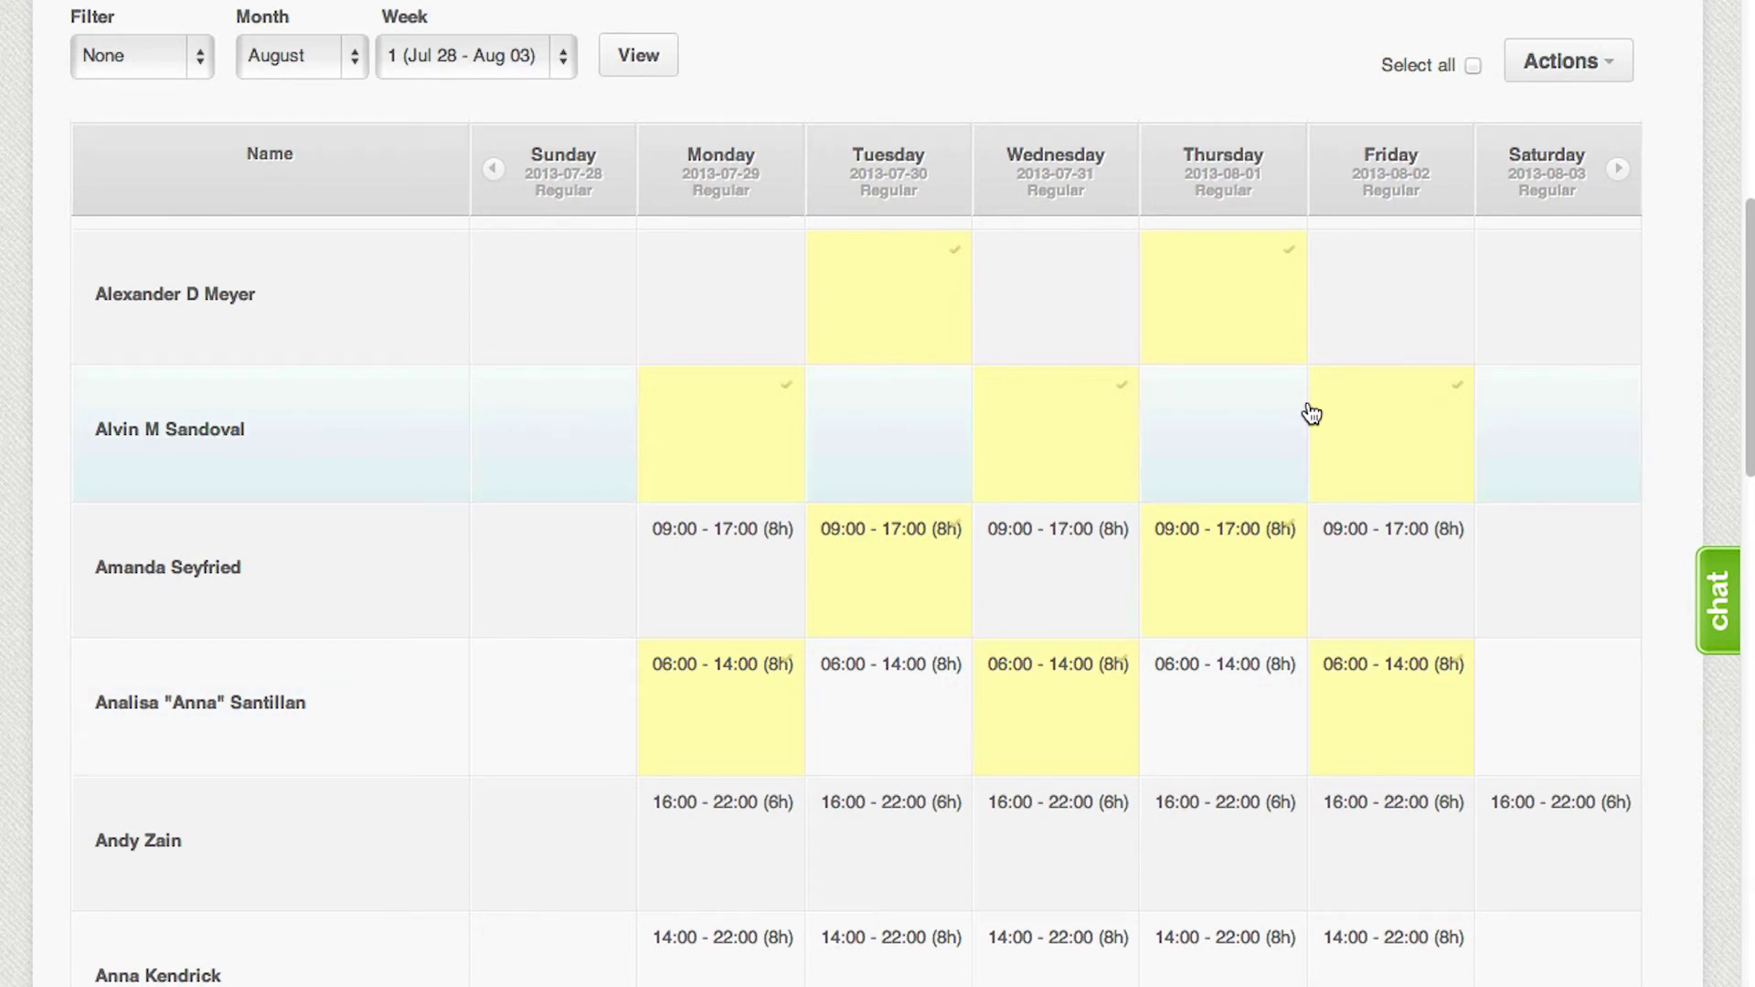
pyautogui.scroll(-1, 1264, 57)
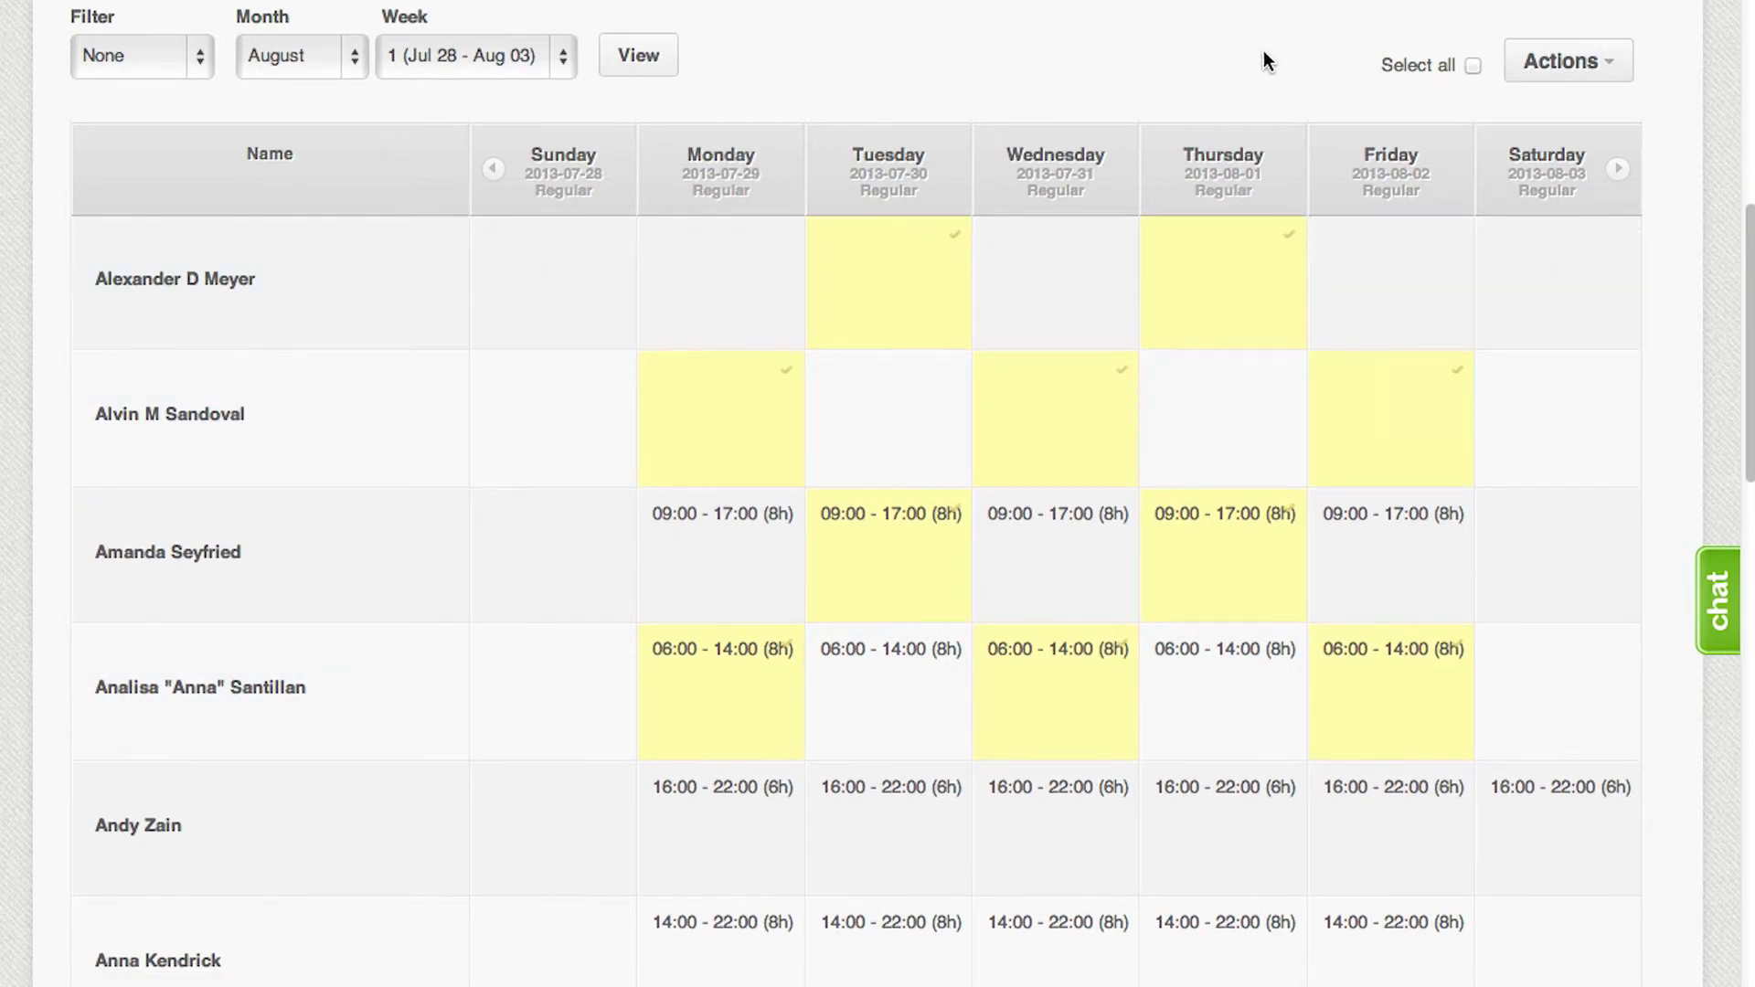
# Step: Apply a custom 17:00 – 22:00 shift to the selected cells via Customize Schedule
pyautogui.click(1567, 64)
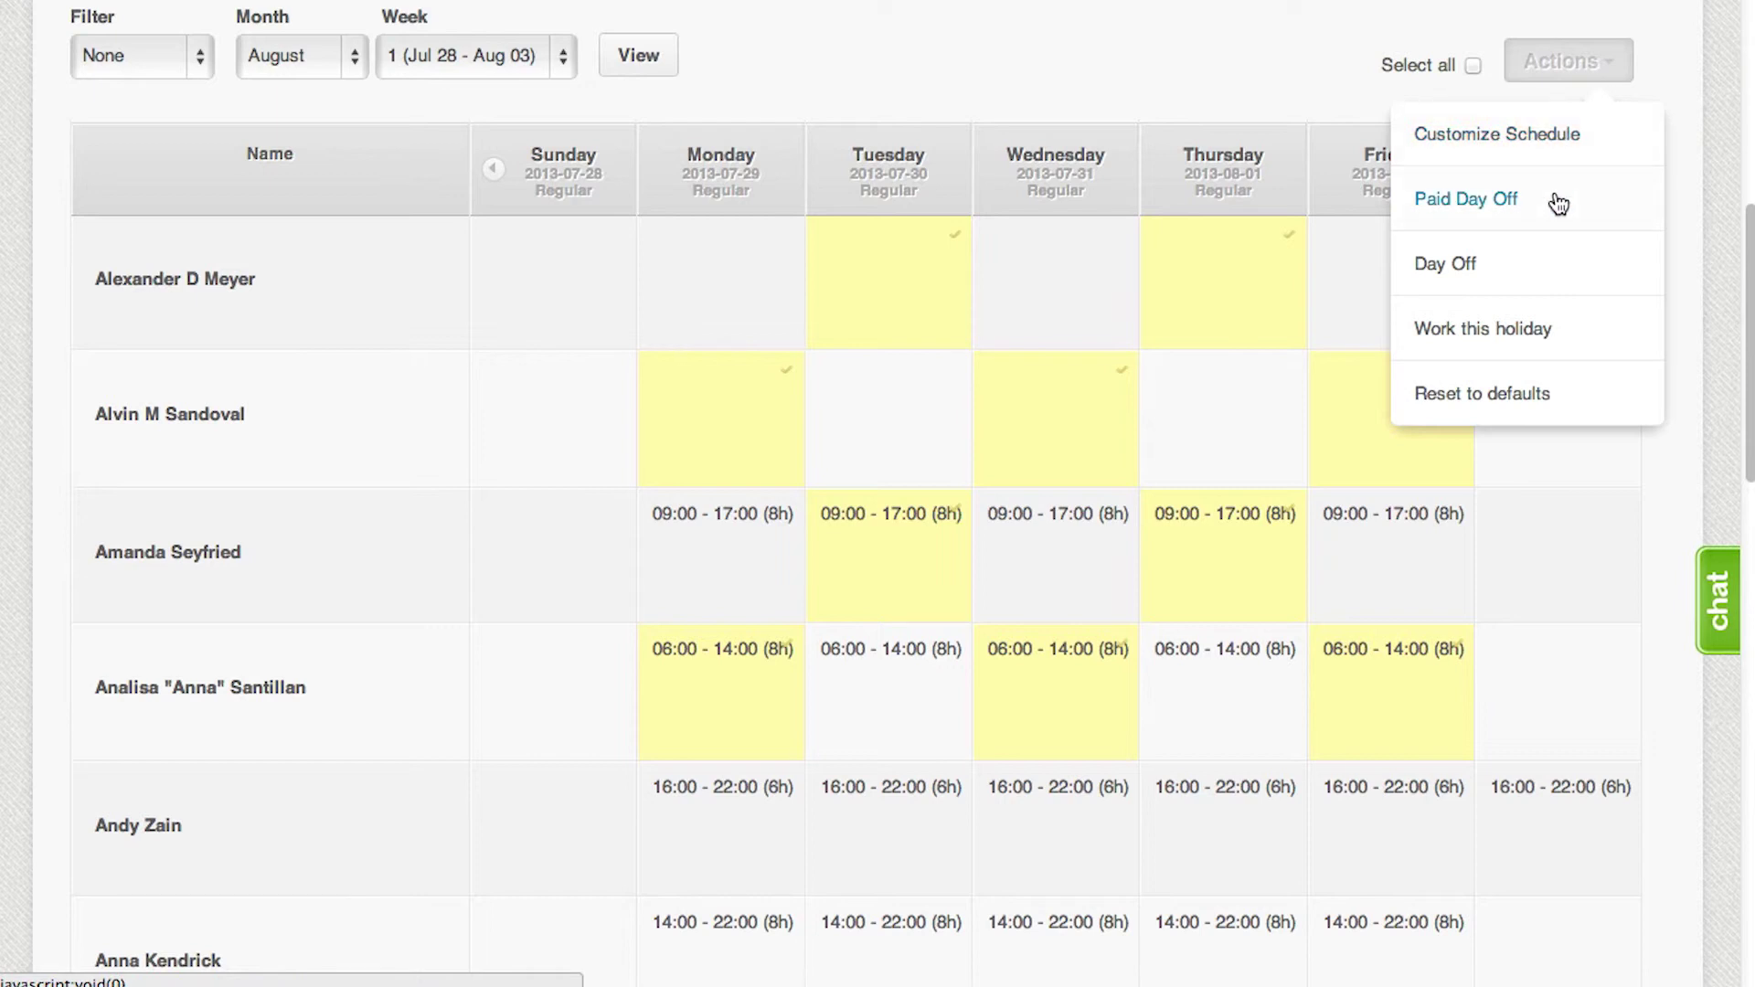
pyautogui.click(1522, 148)
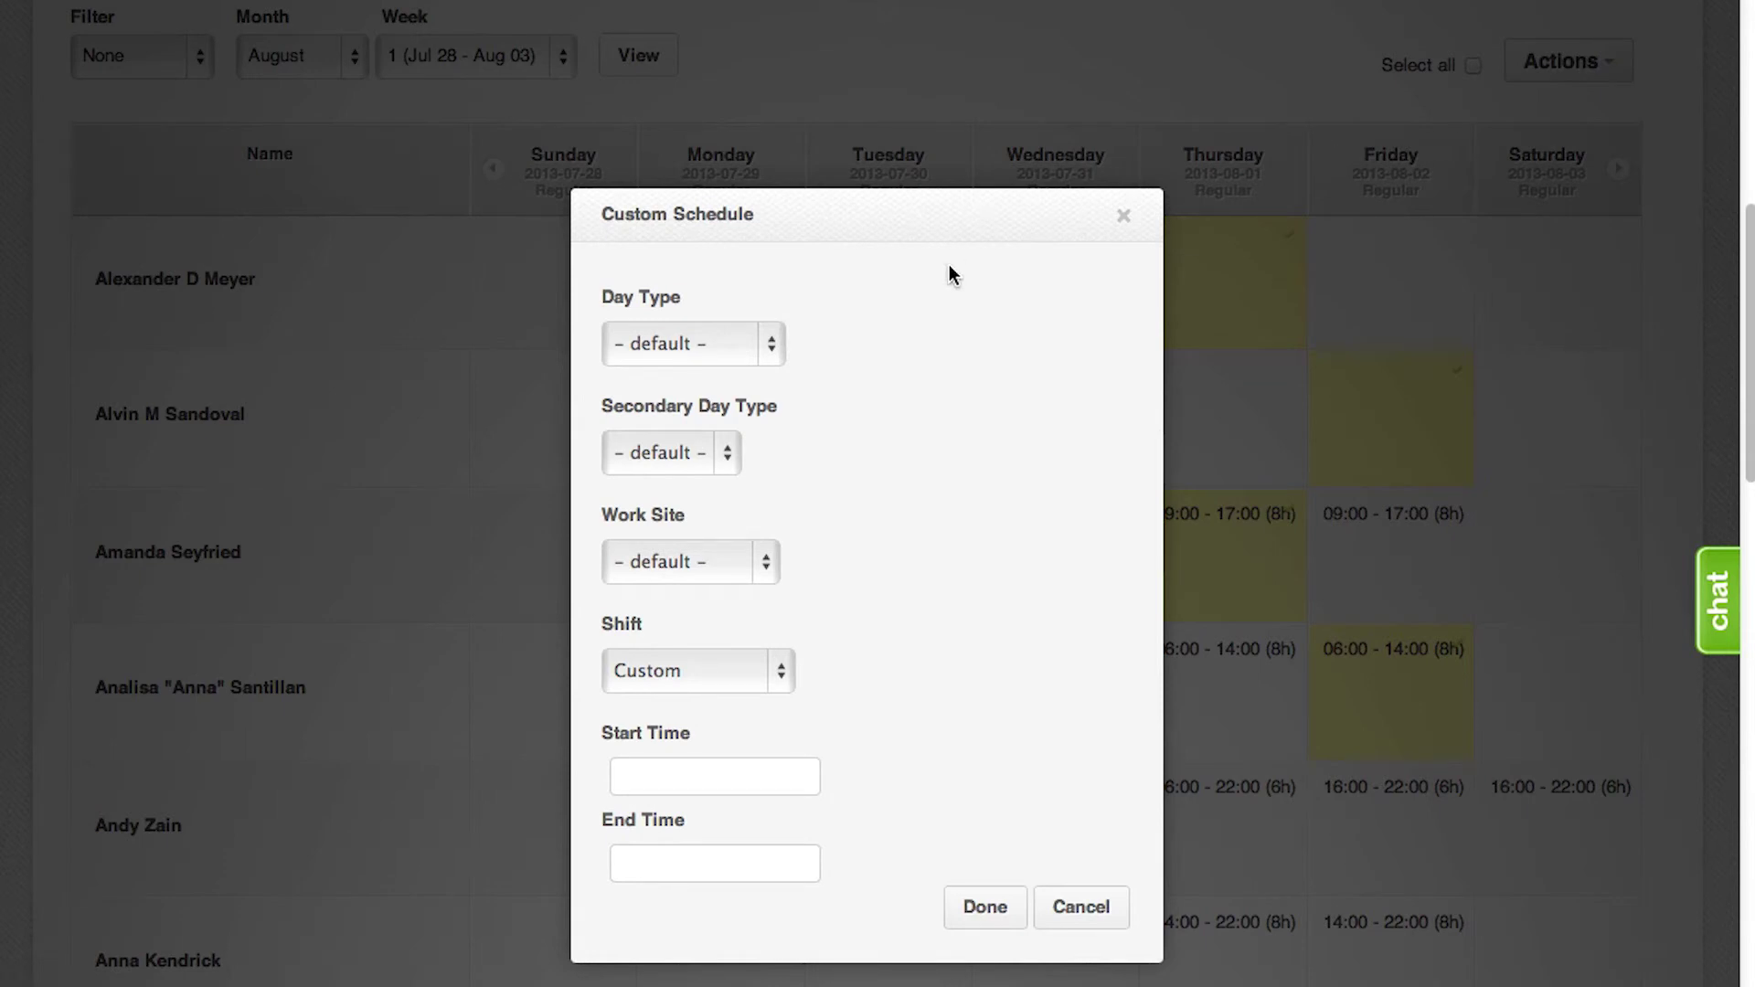
pyautogui.click(743, 340)
pyautogui.click(870, 339)
pyautogui.click(726, 452)
pyautogui.click(859, 466)
pyautogui.click(740, 561)
pyautogui.click(896, 582)
pyautogui.scroll(-1, 757, 655)
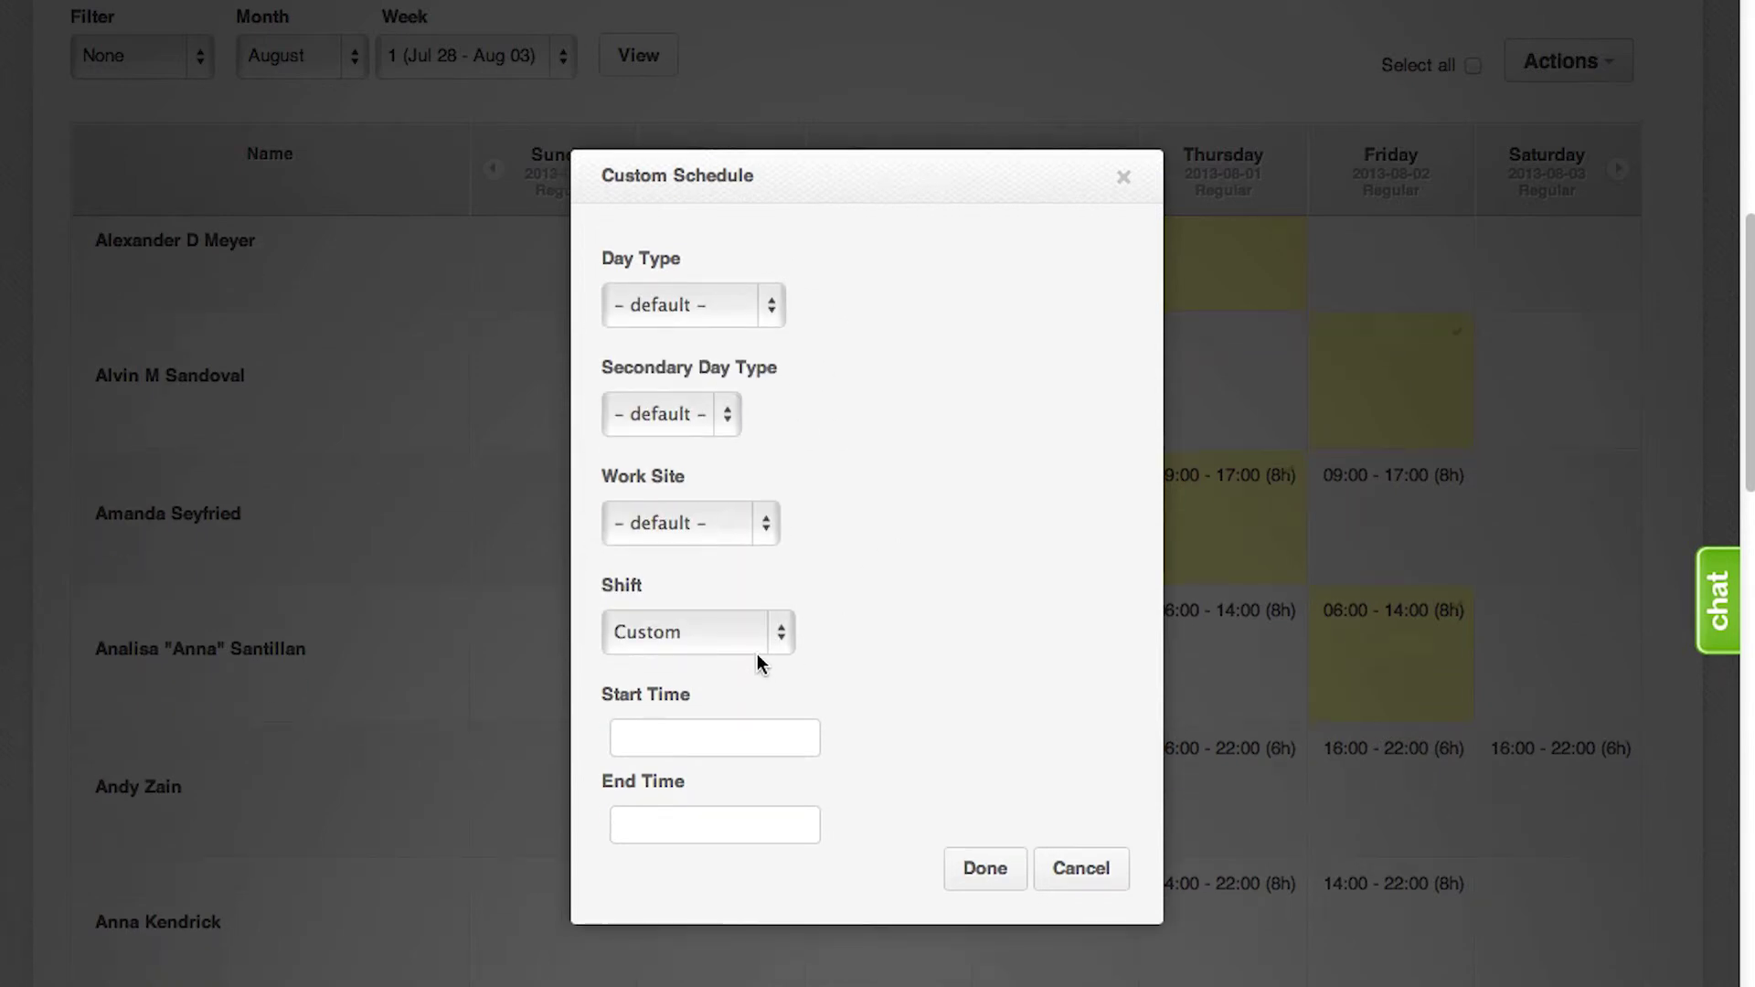
pyautogui.click(743, 629)
pyautogui.scroll(-2, 735, 741)
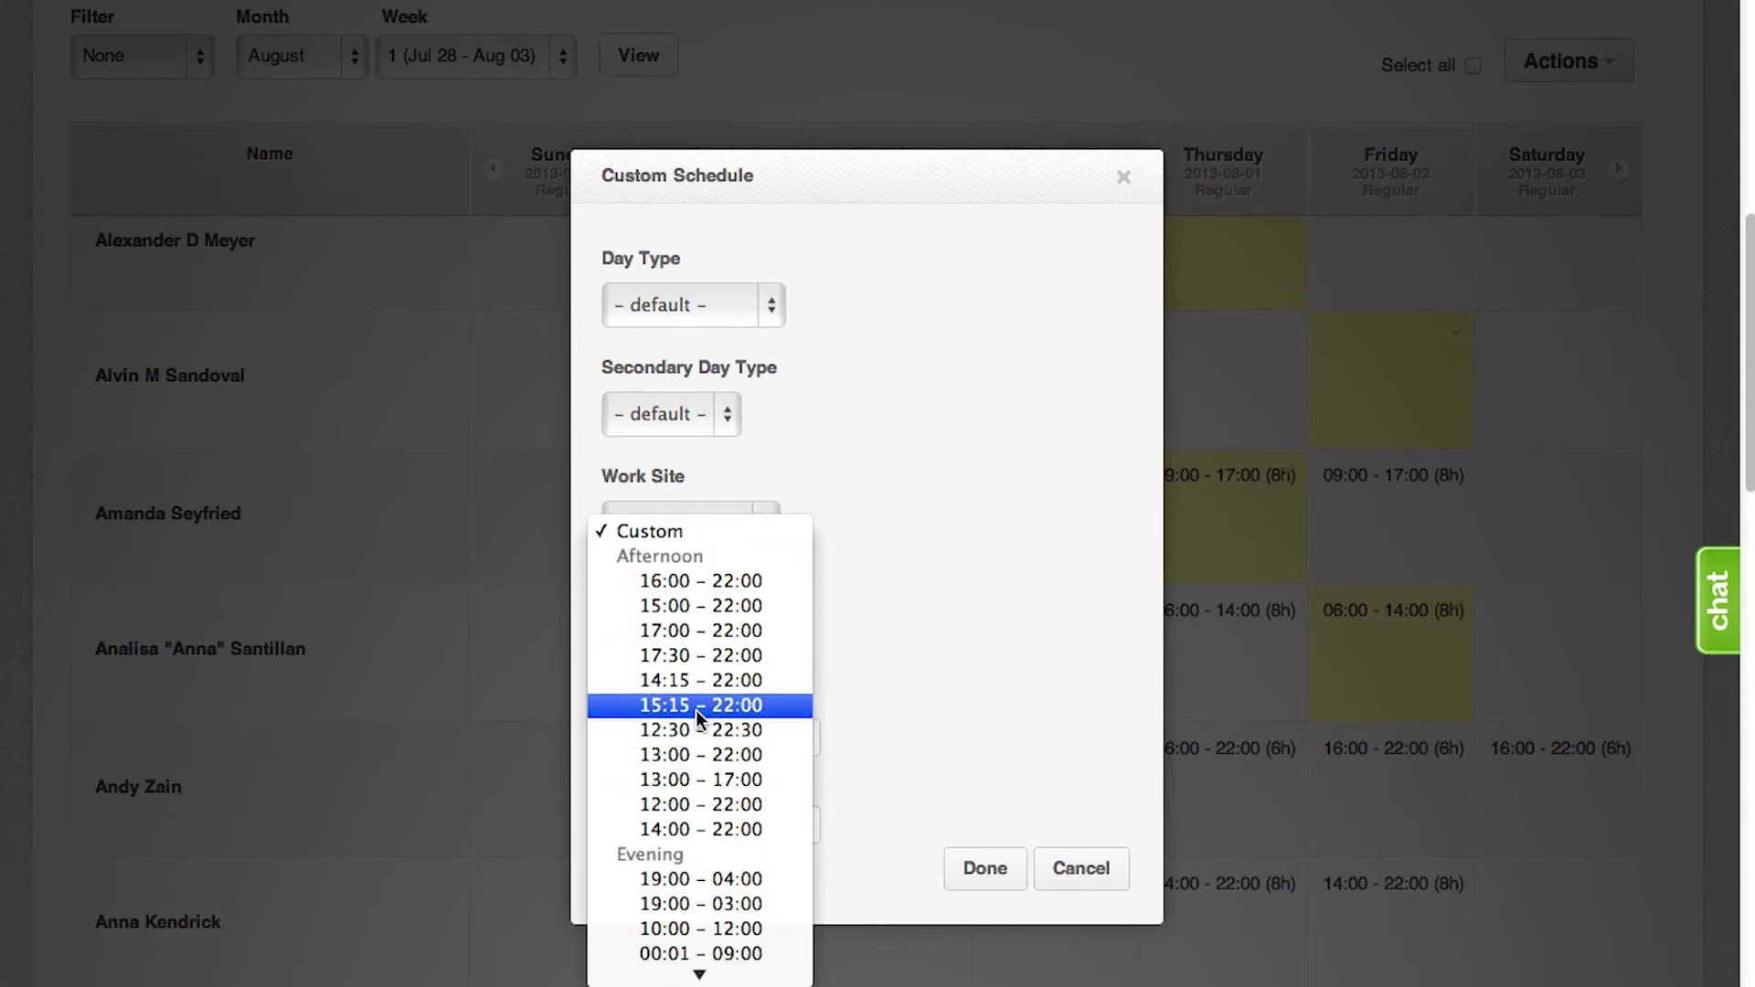
pyautogui.click(753, 629)
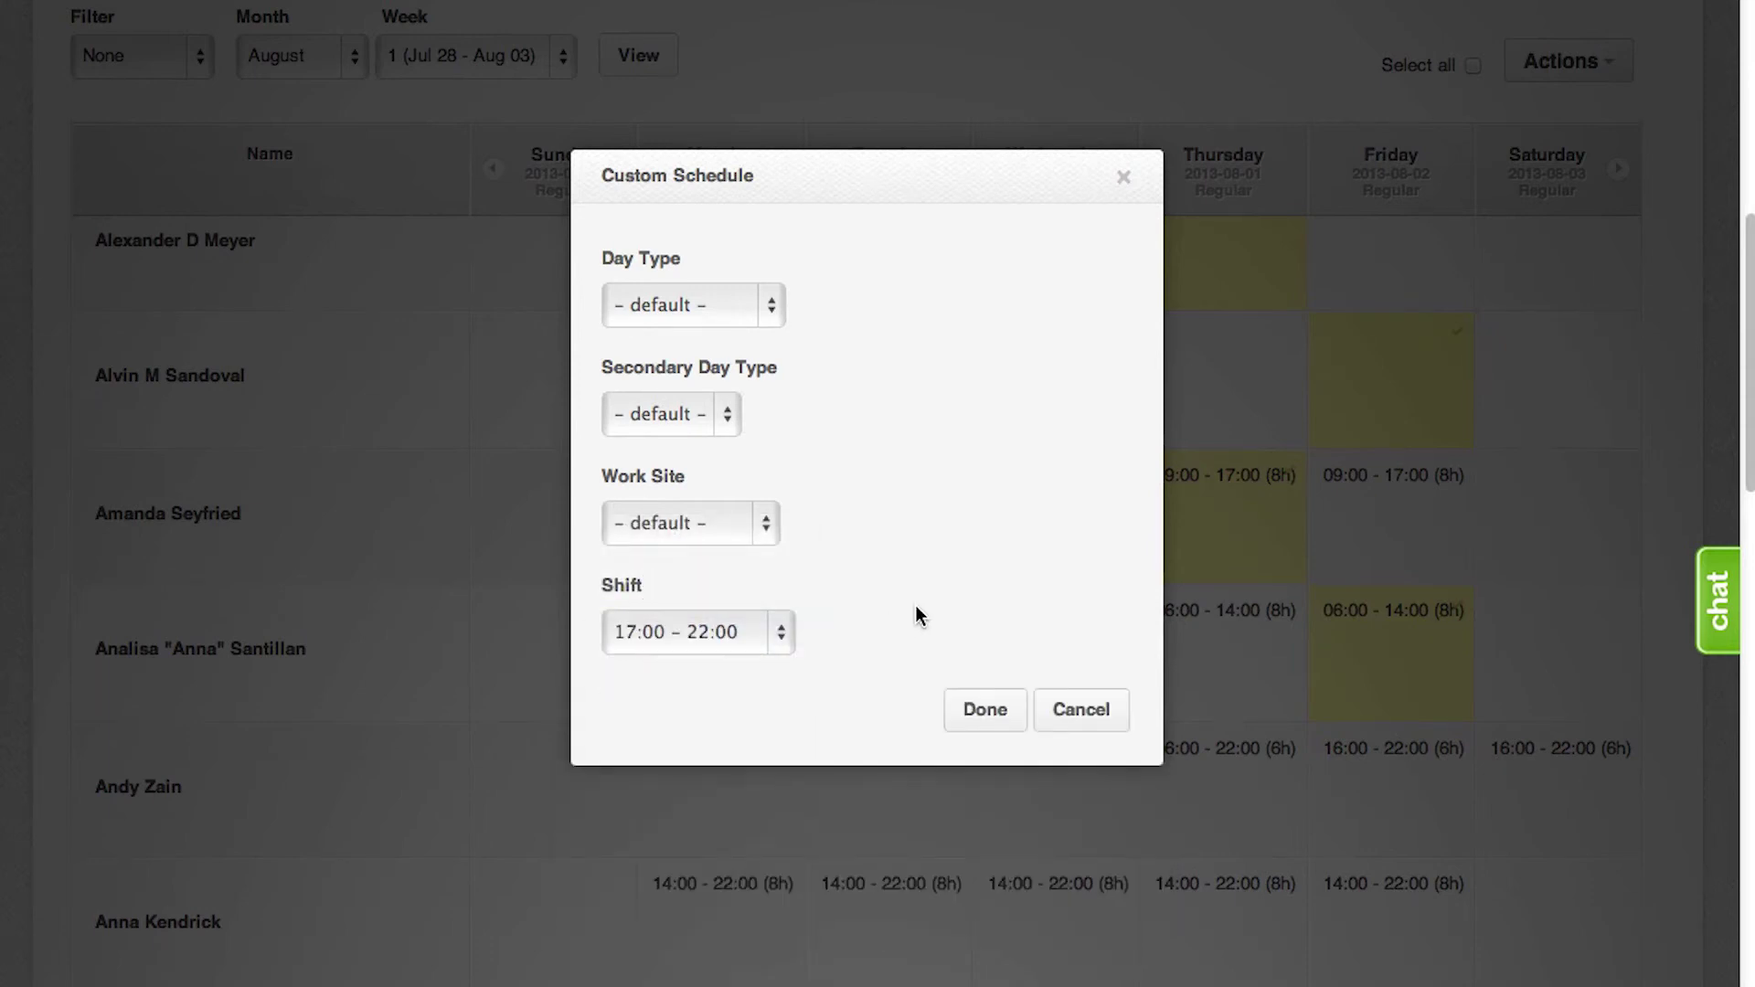
pyautogui.click(982, 720)
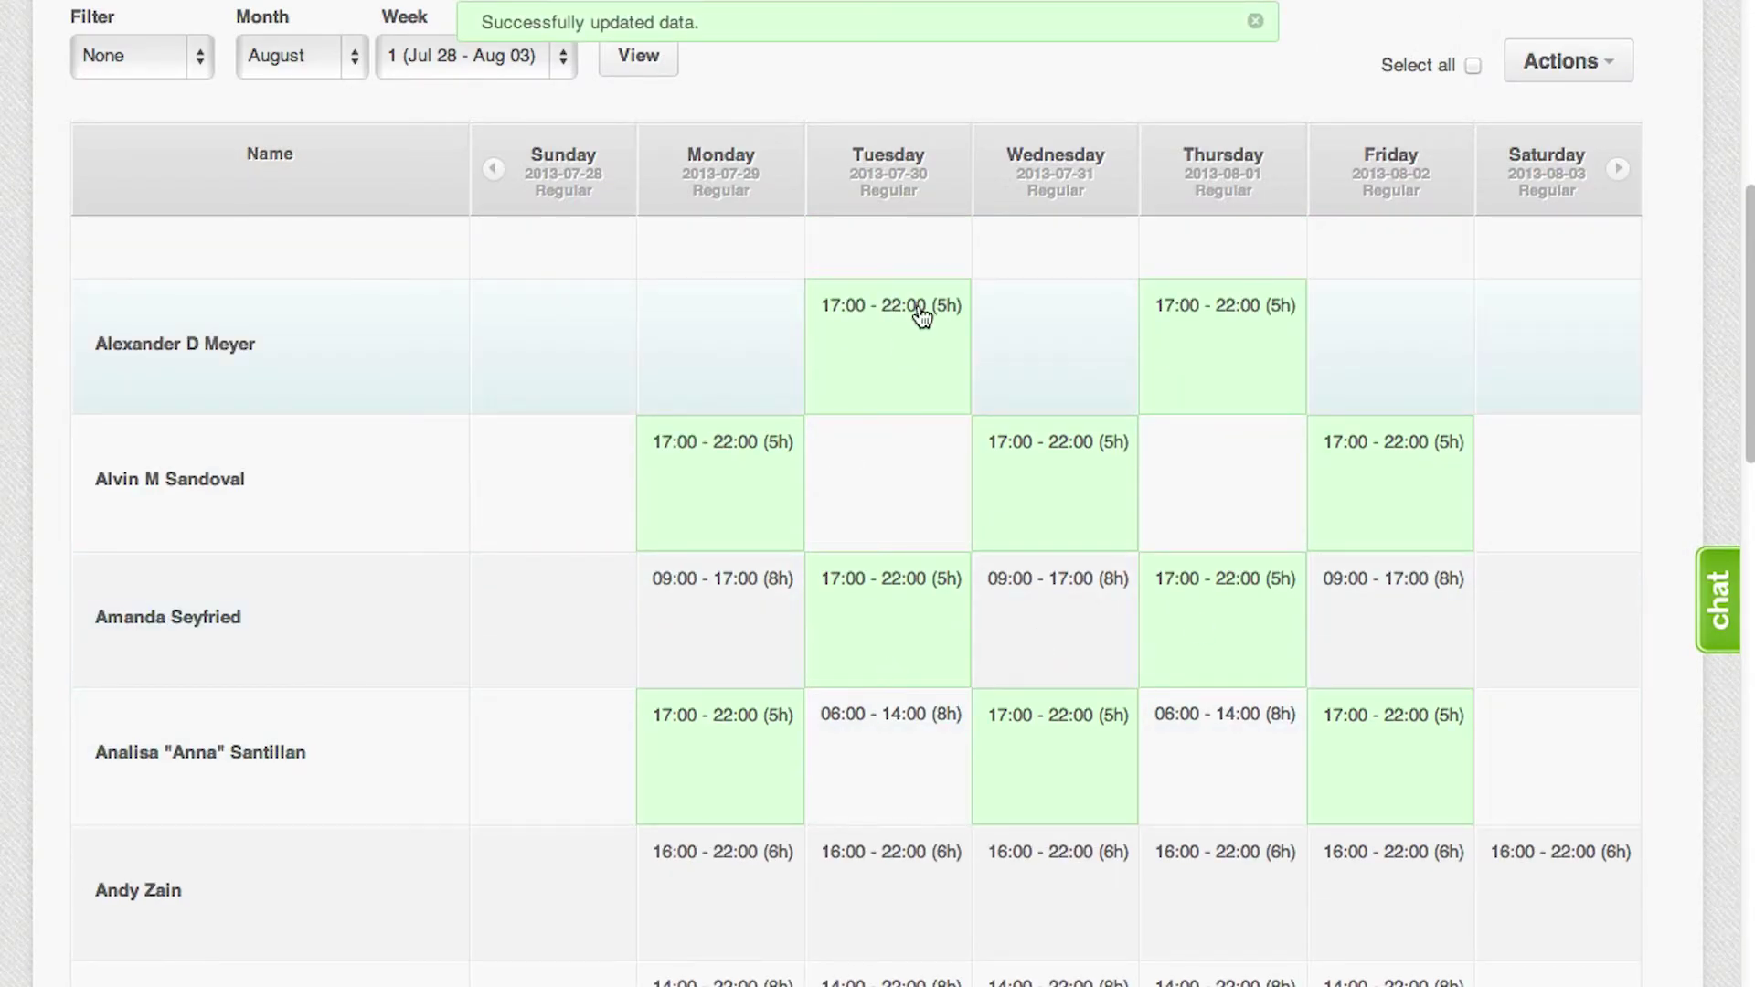
# Step: Select only the first two employees' four 17:00 – 22:00 cells
pyautogui.click(1559, 64)
pyautogui.click(1559, 64)
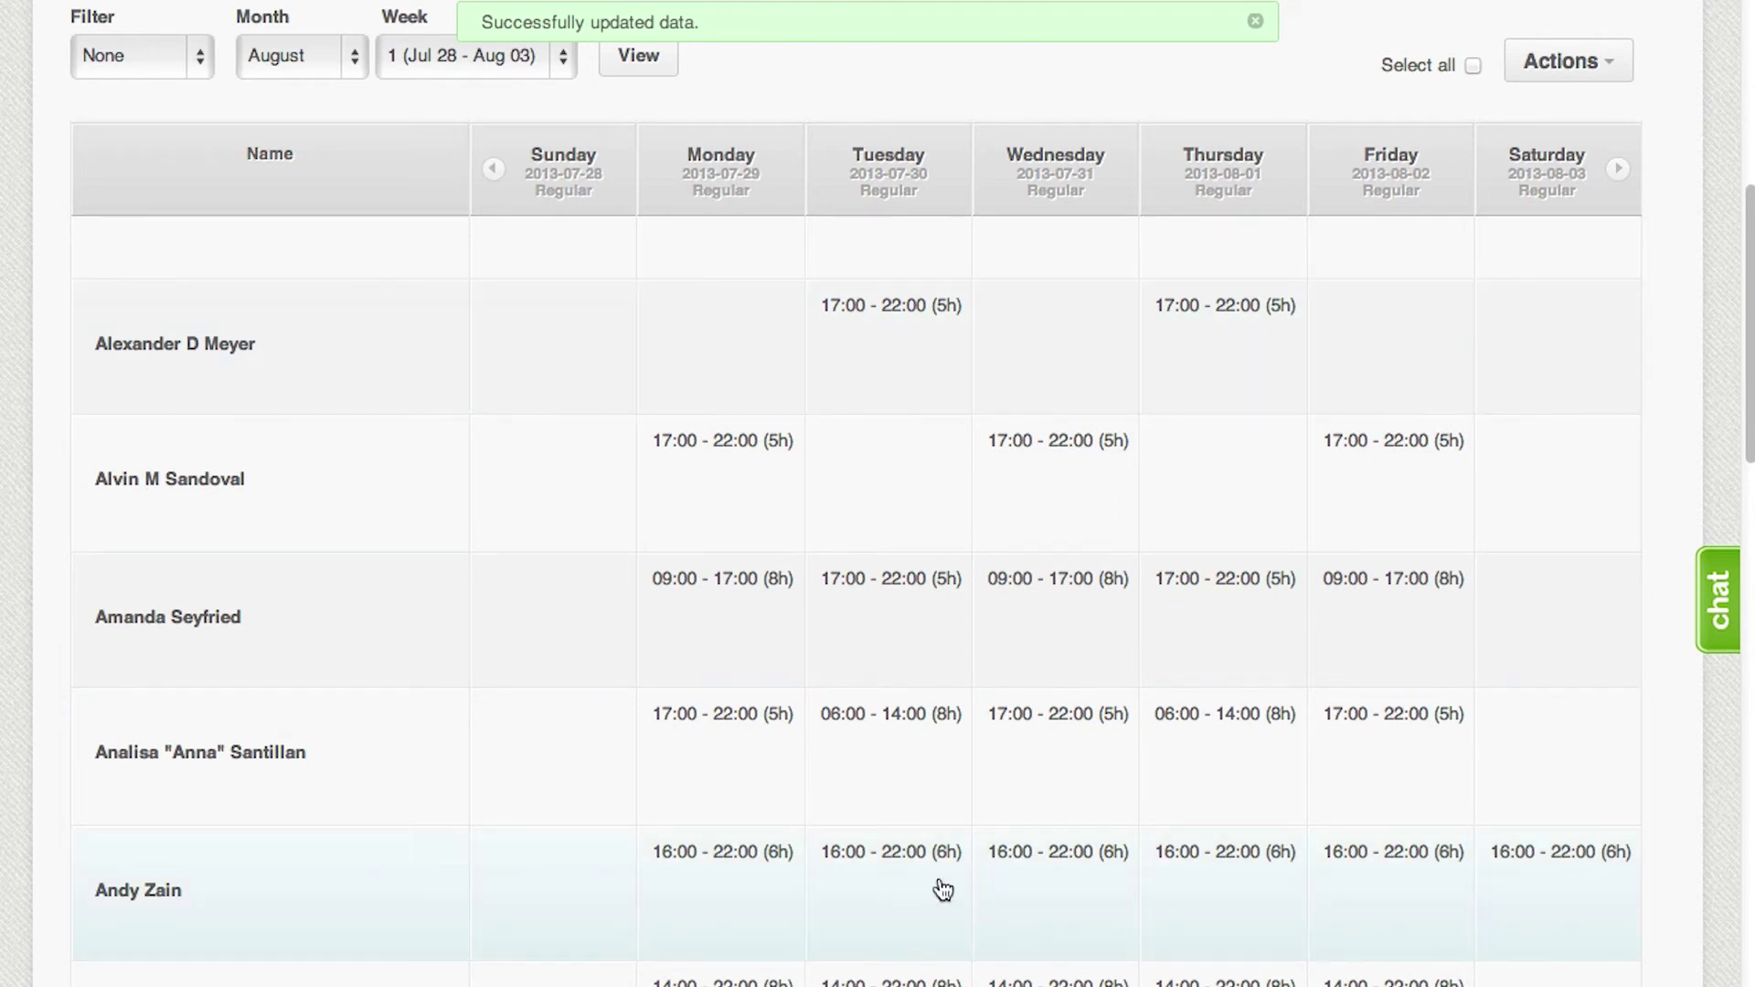
pyautogui.click(750, 464)
pyautogui.click(1108, 486)
pyautogui.click(1269, 395)
pyautogui.click(1352, 505)
pyautogui.click(896, 666)
pyautogui.click(1246, 619)
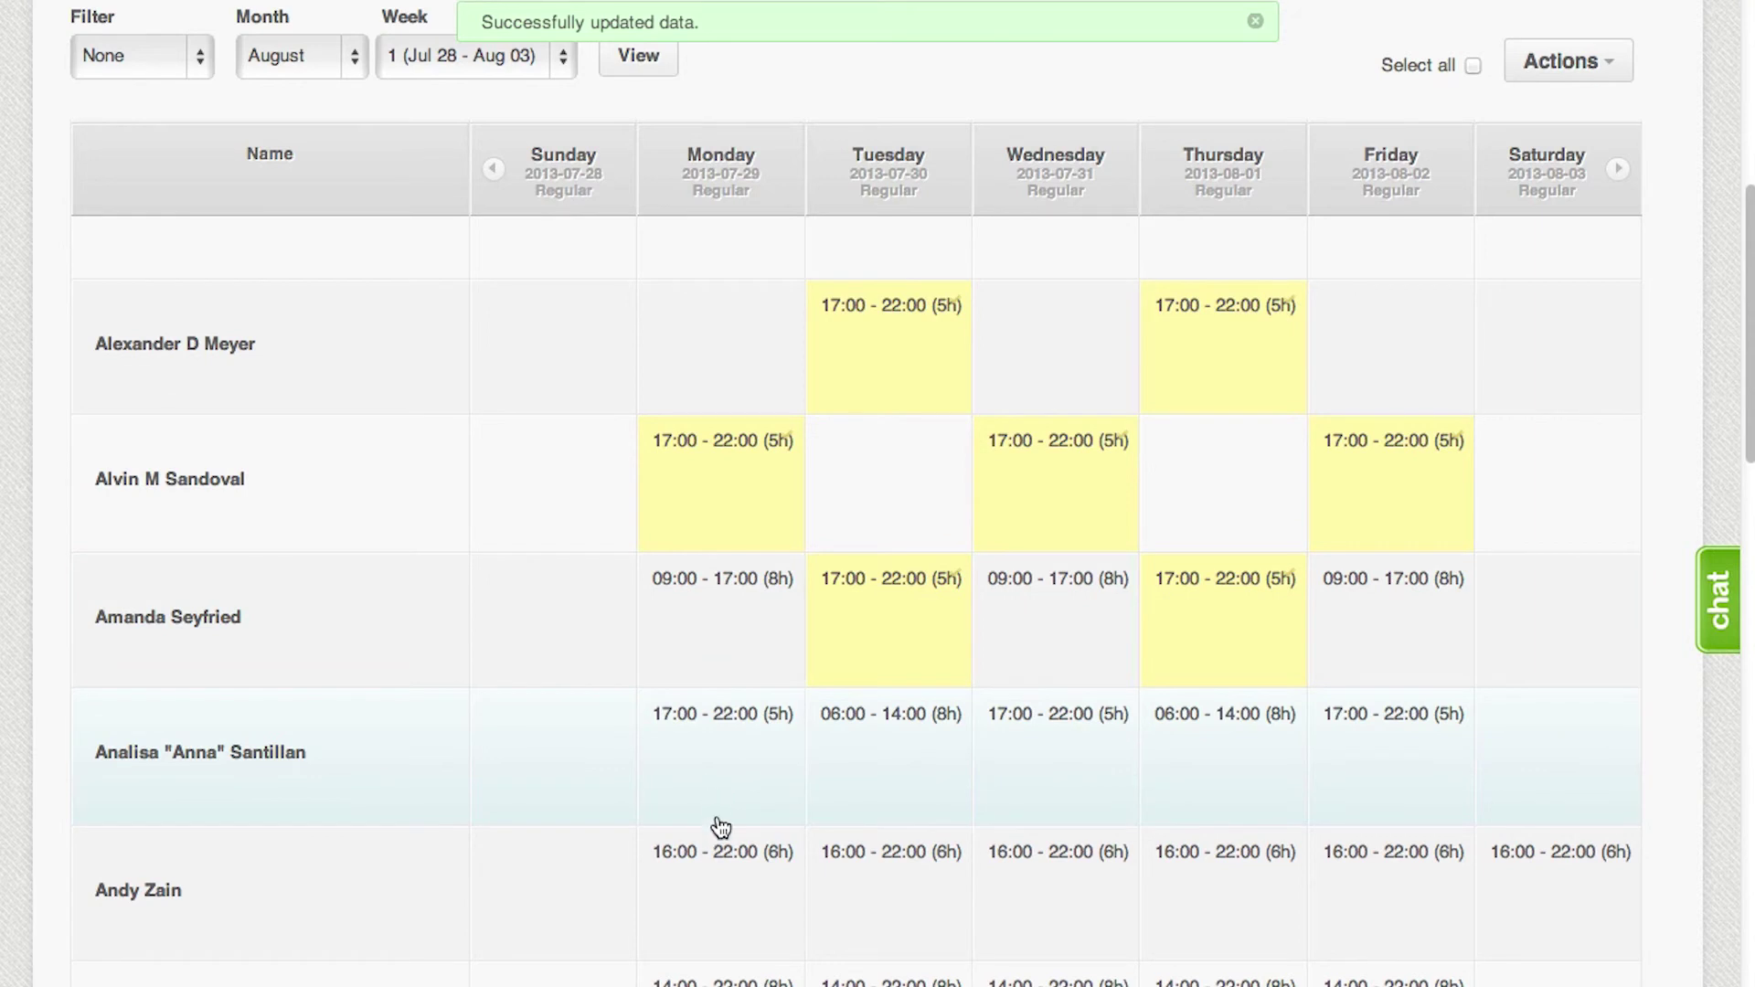
pyautogui.click(888, 656)
pyautogui.click(1181, 650)
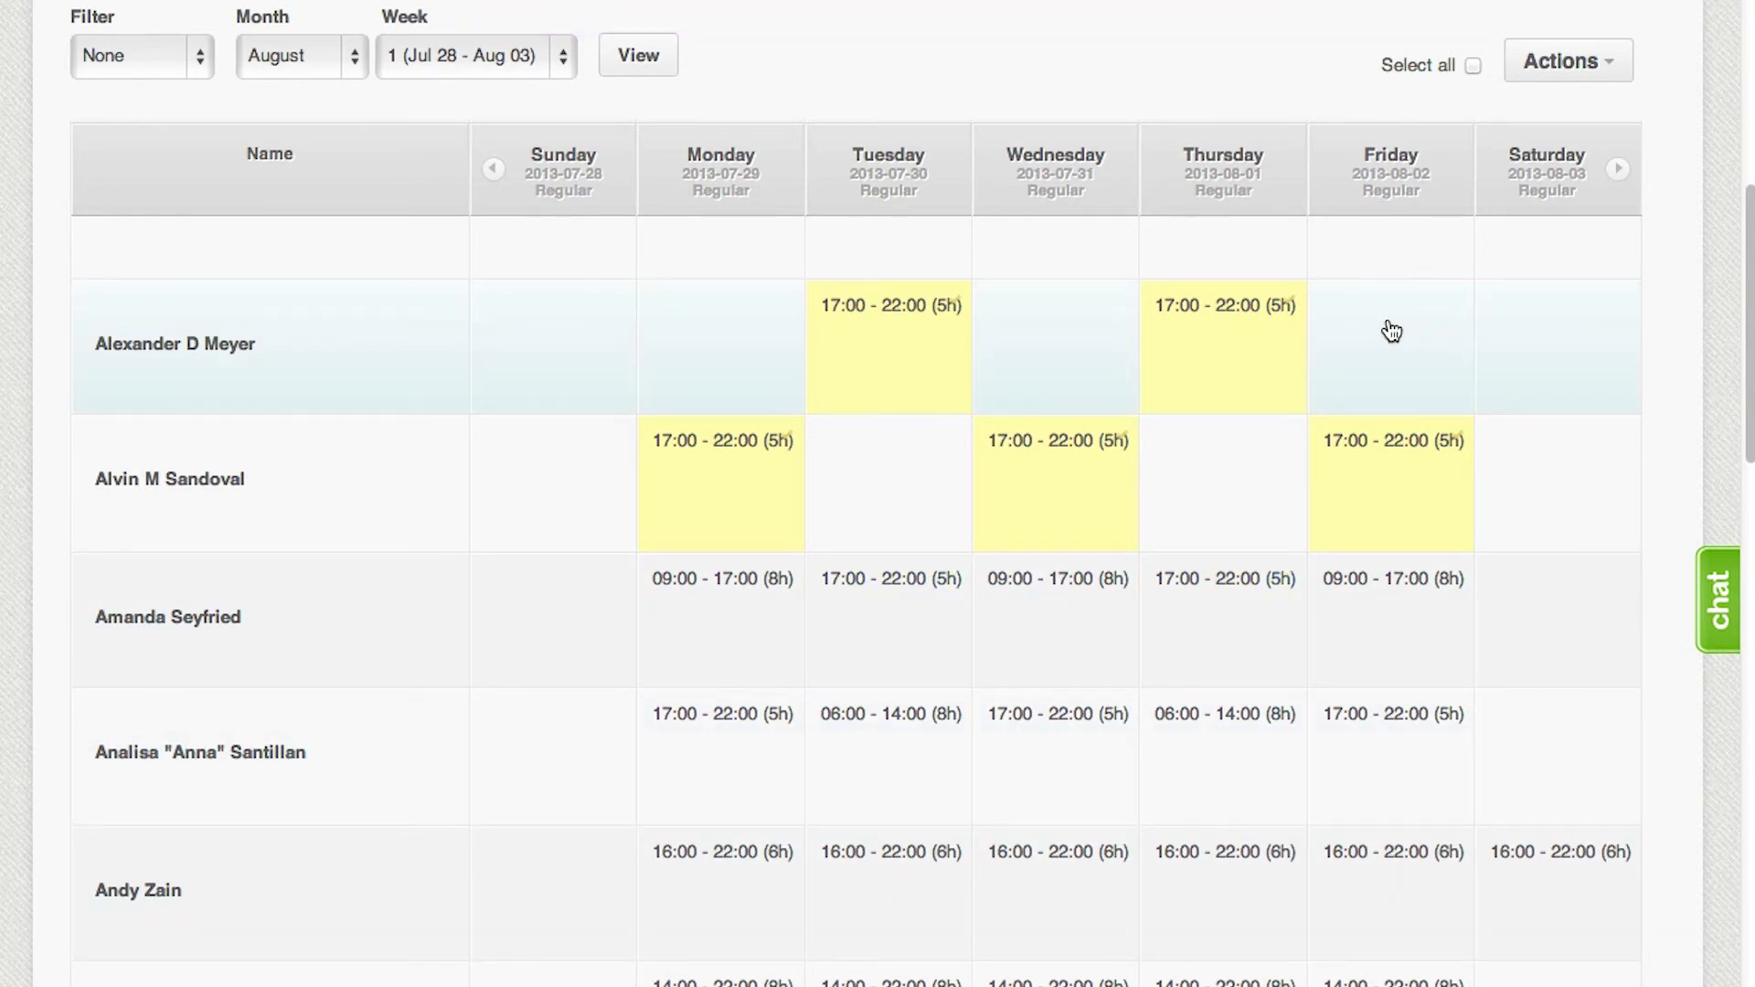
# Step: Reset the selected cells to their default schedules
pyautogui.click(1599, 64)
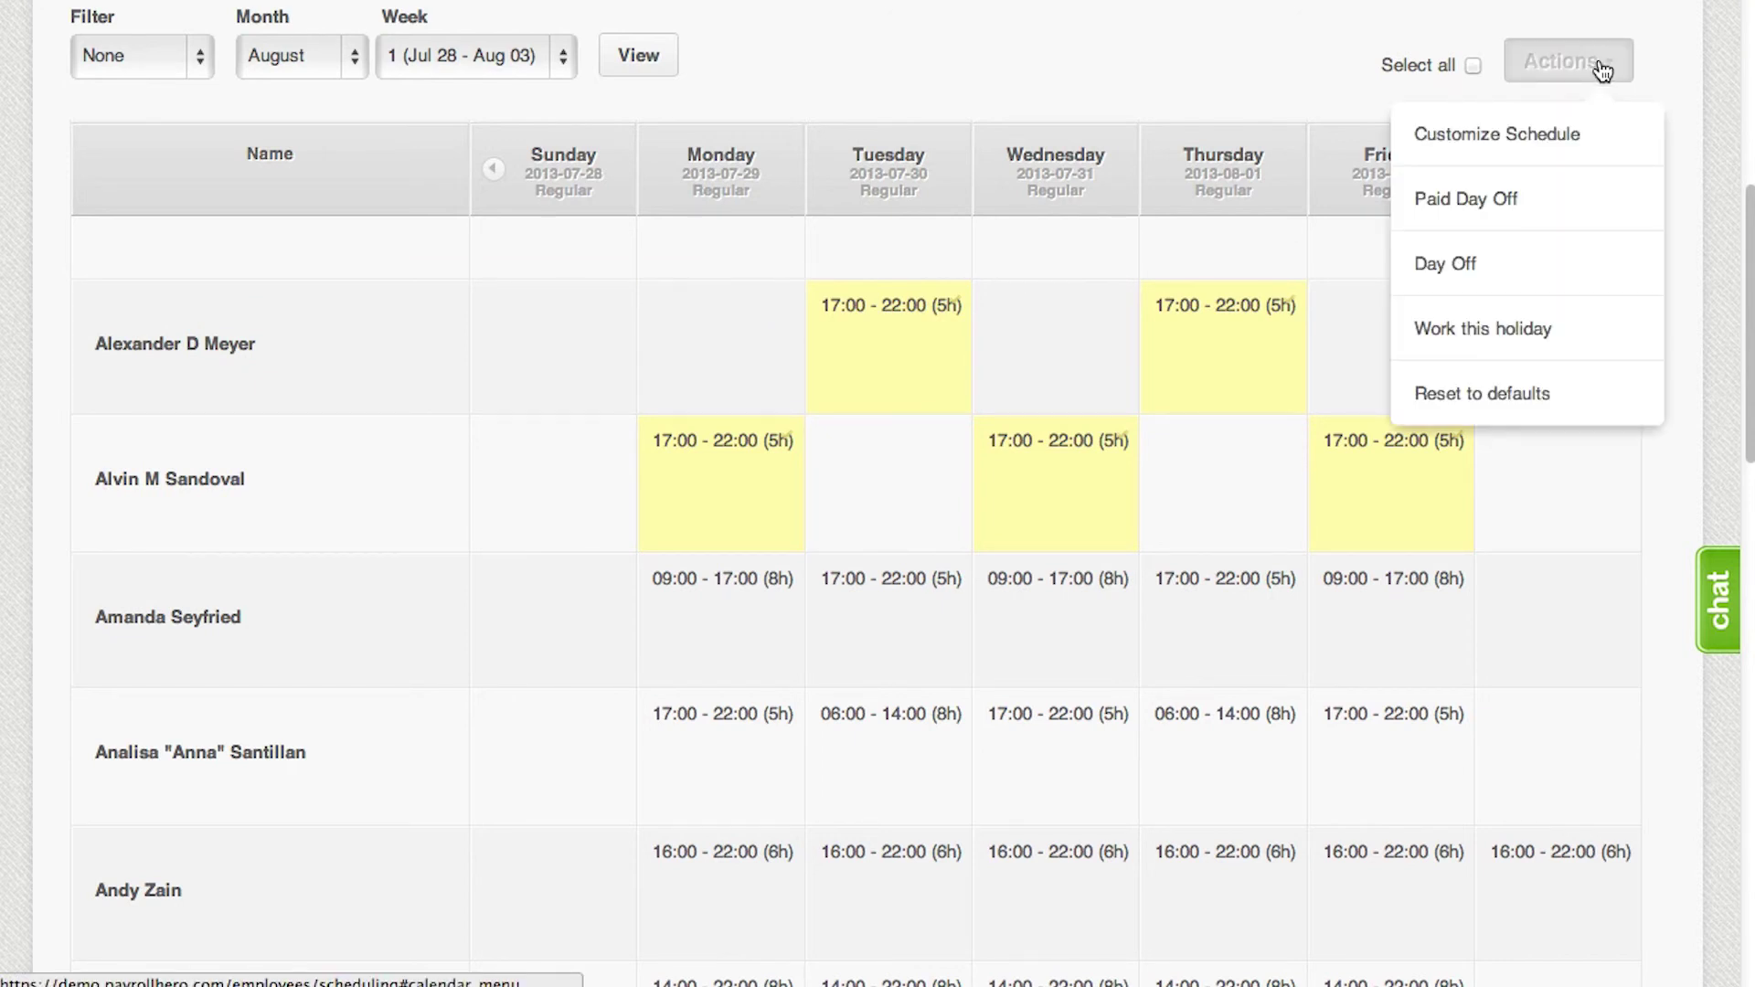
pyautogui.click(1545, 389)
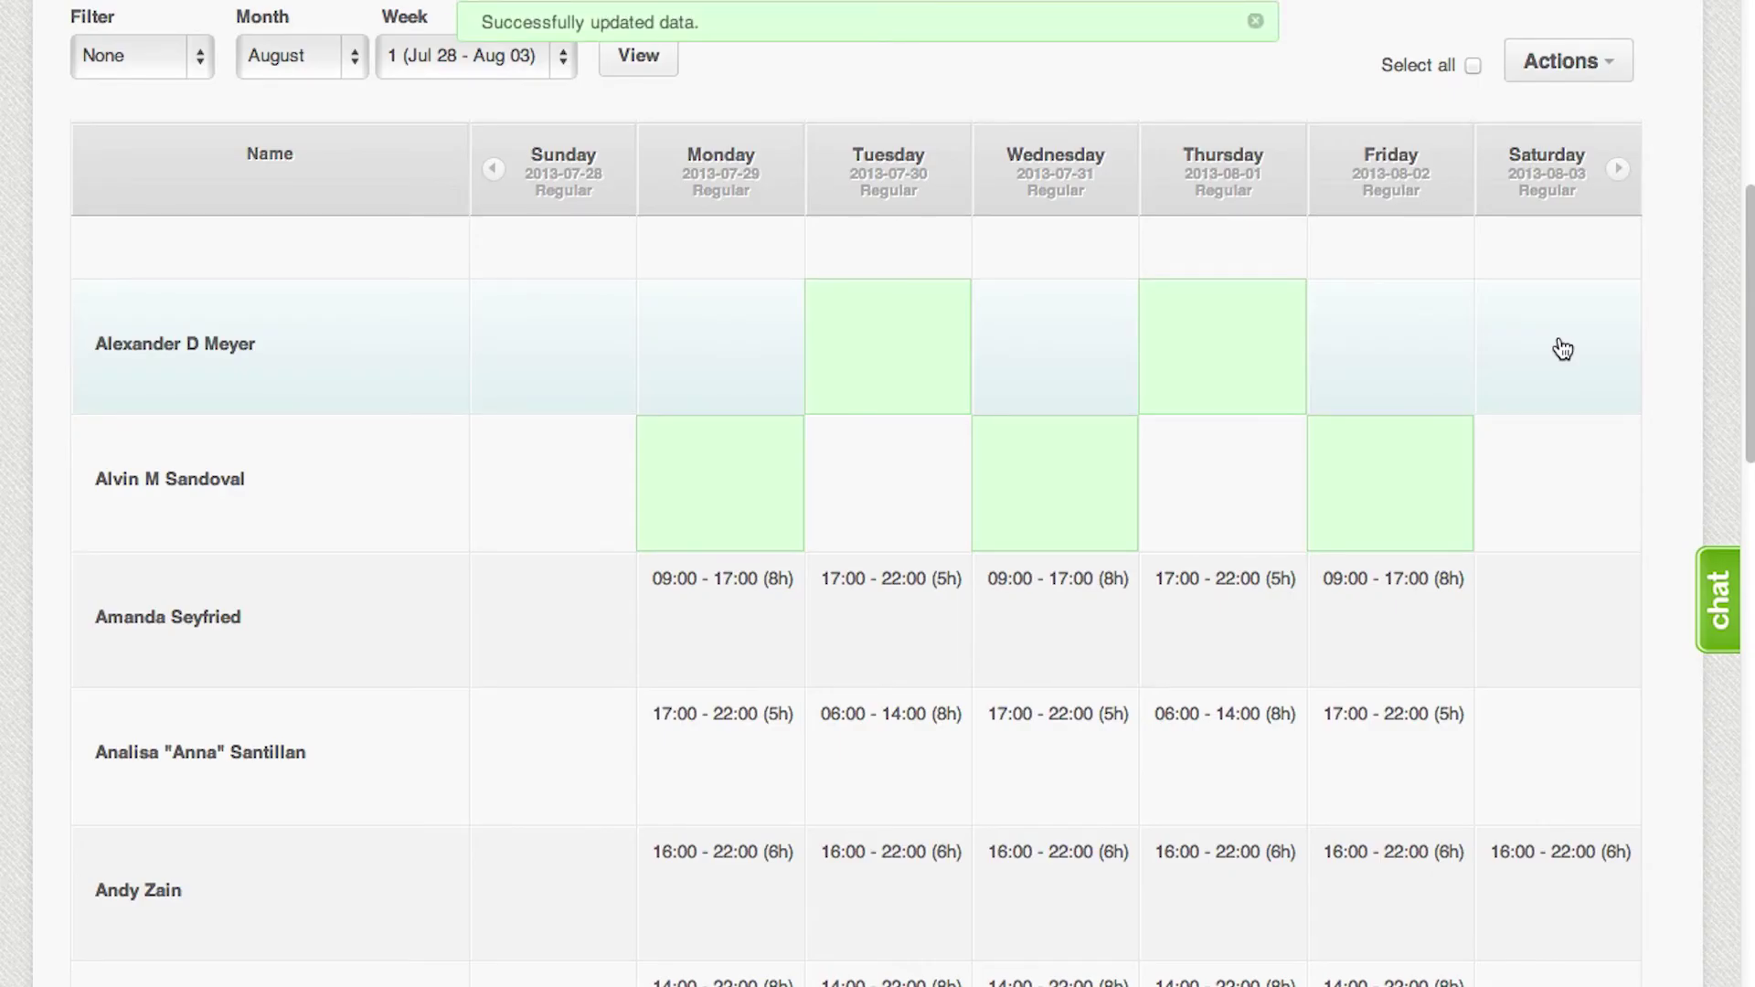
pyautogui.click(1566, 75)
pyautogui.click(1398, 137)
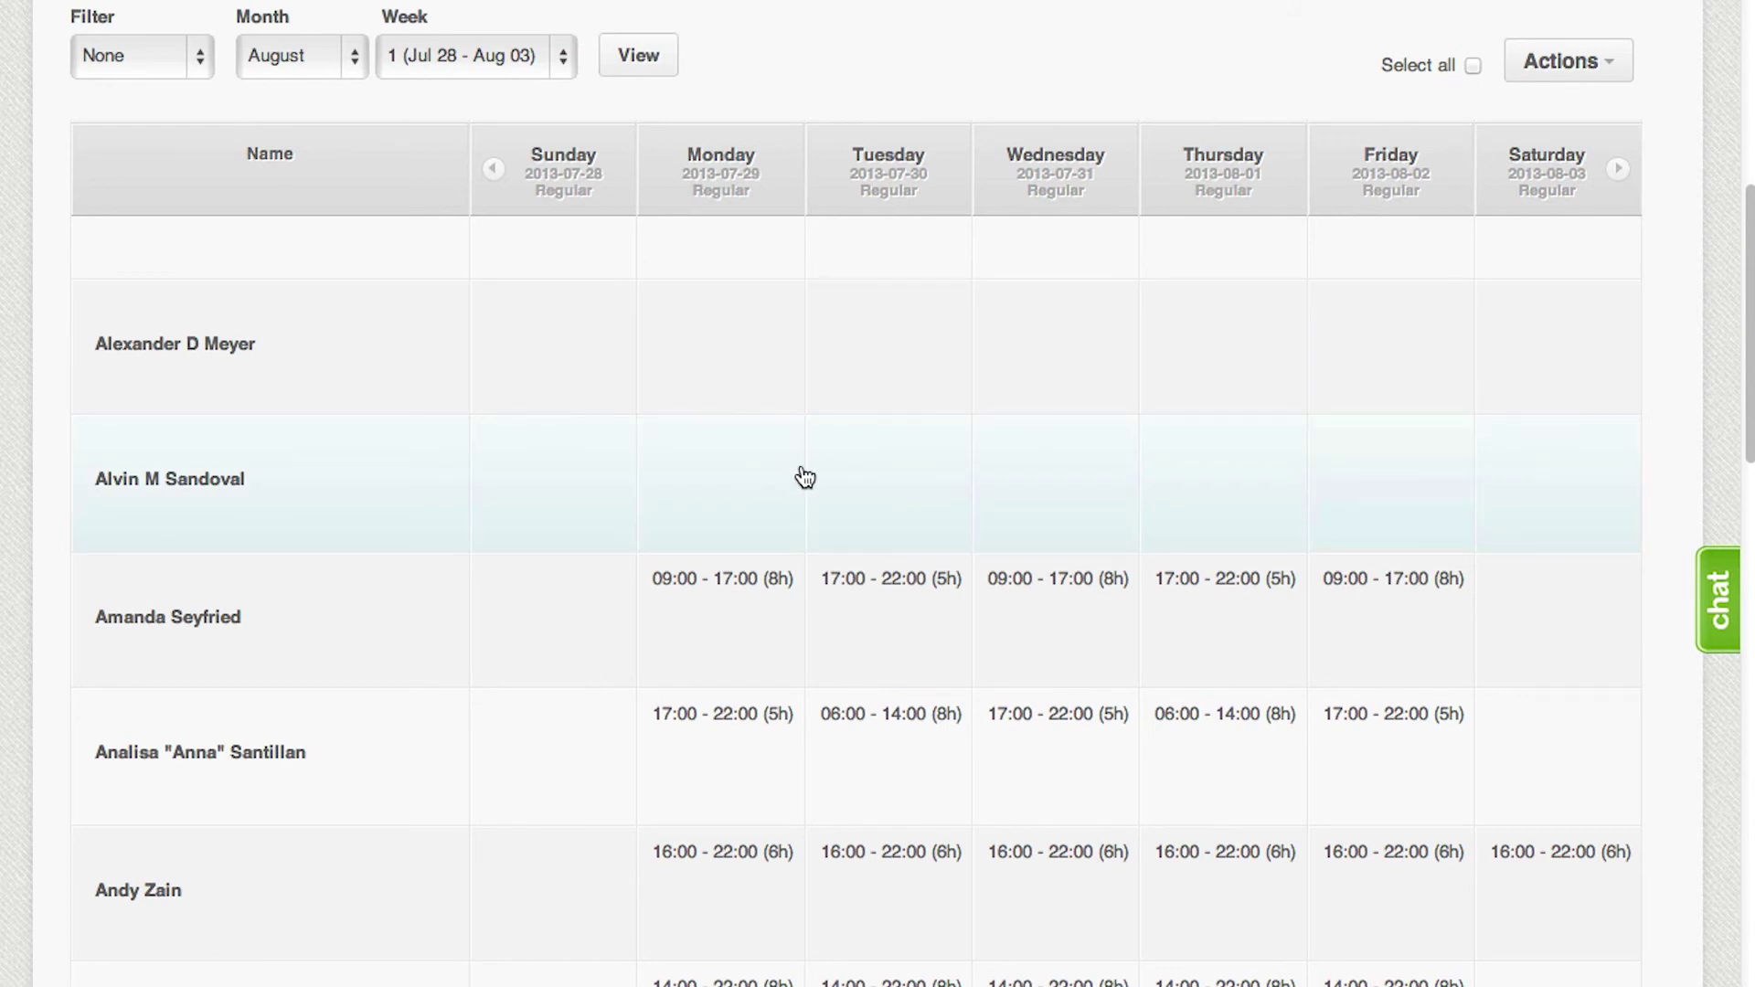
# Step: Make the third employee's Monday, Wednesday and Friday 09:00 – 17:00 shifts paid days off
pyautogui.scroll(1, 808, 471)
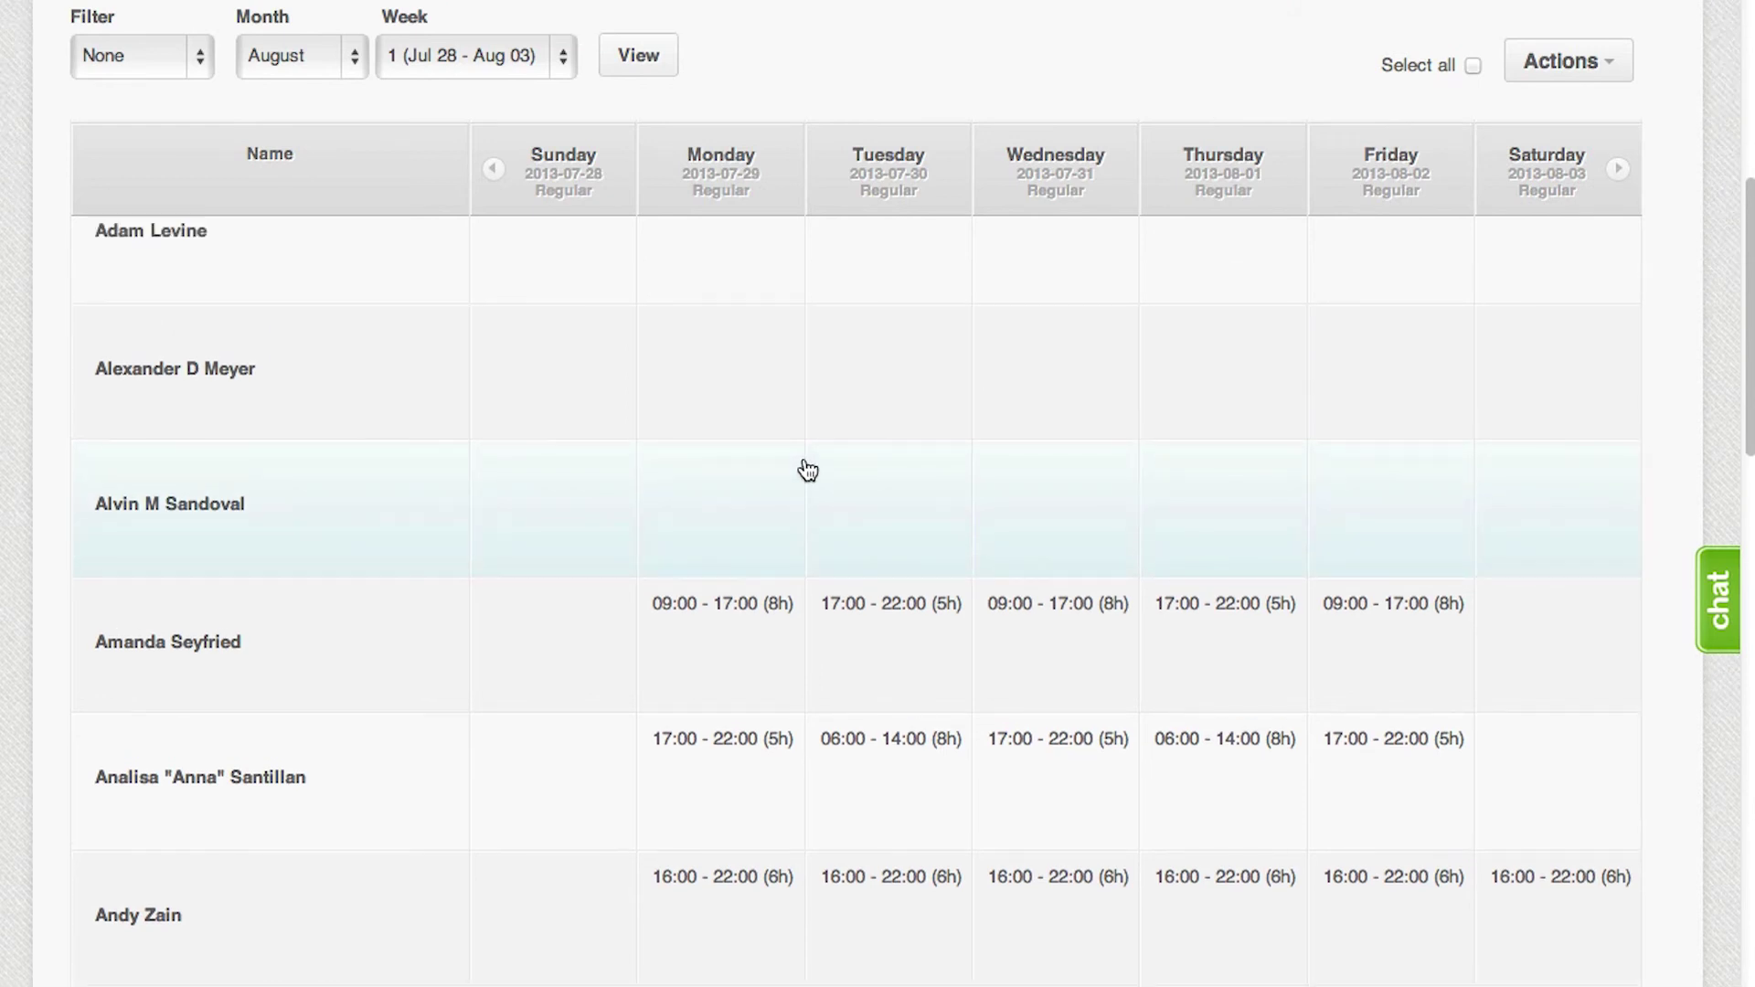
pyautogui.scroll(-3, 808, 470)
pyautogui.scroll(2, 808, 473)
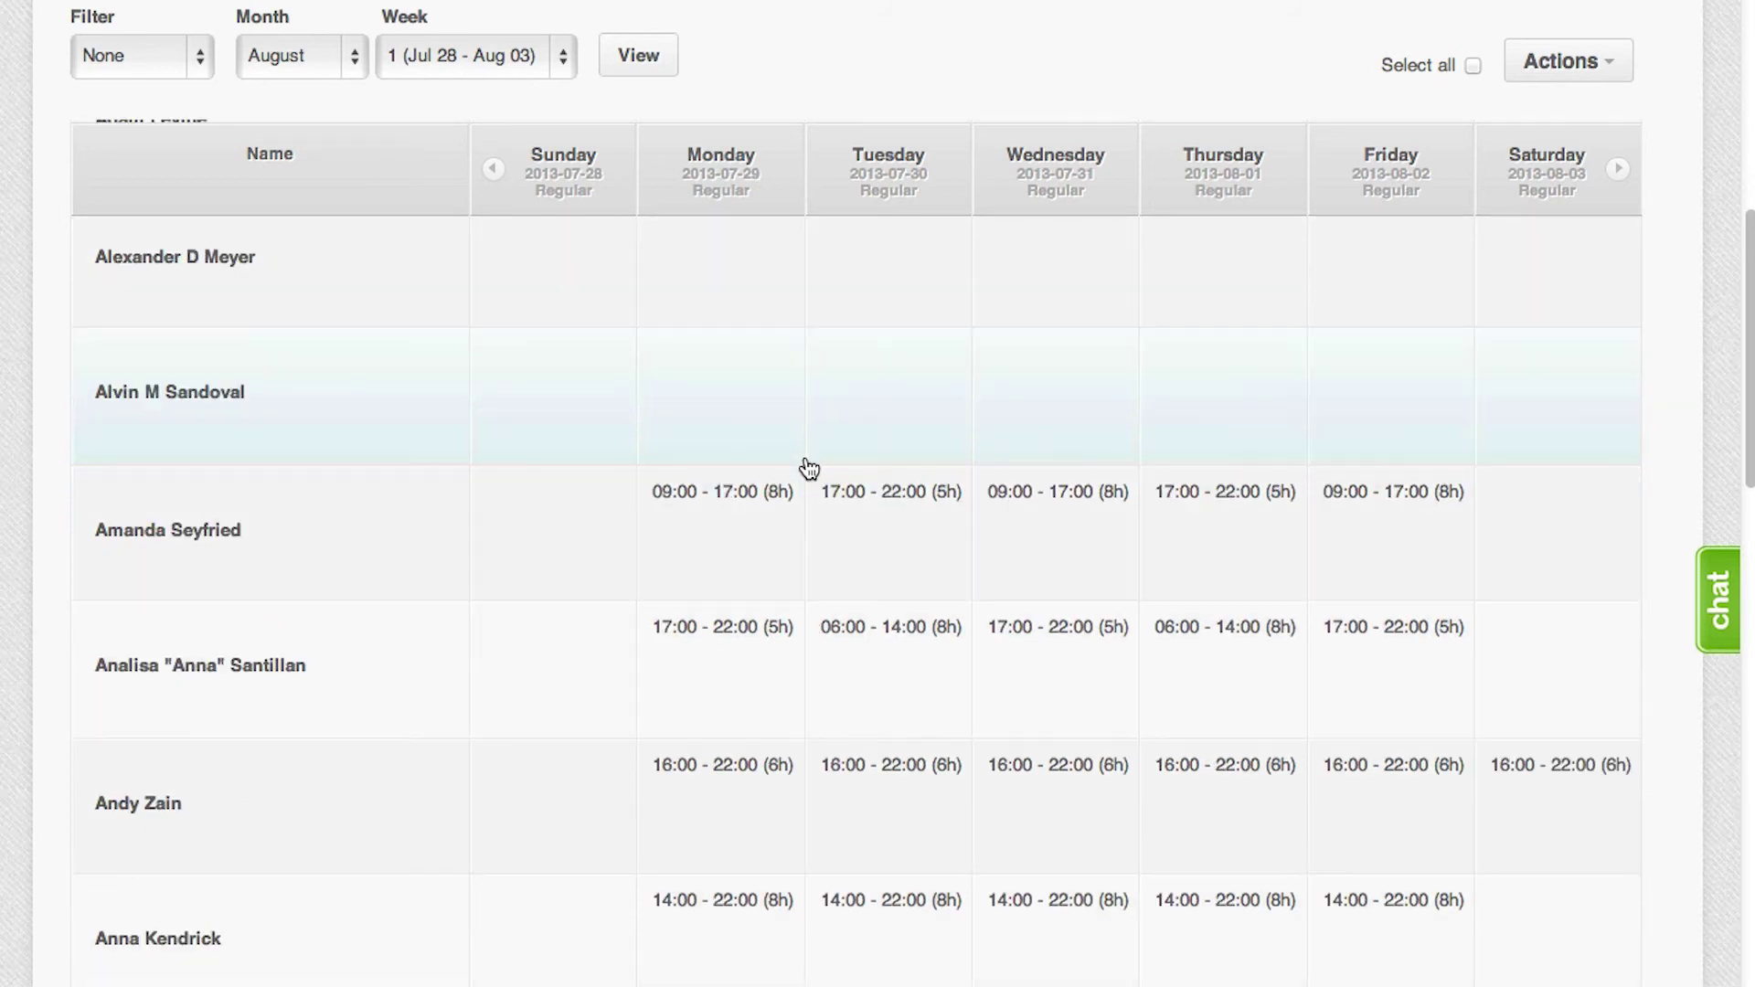
pyautogui.scroll(-1, 808, 469)
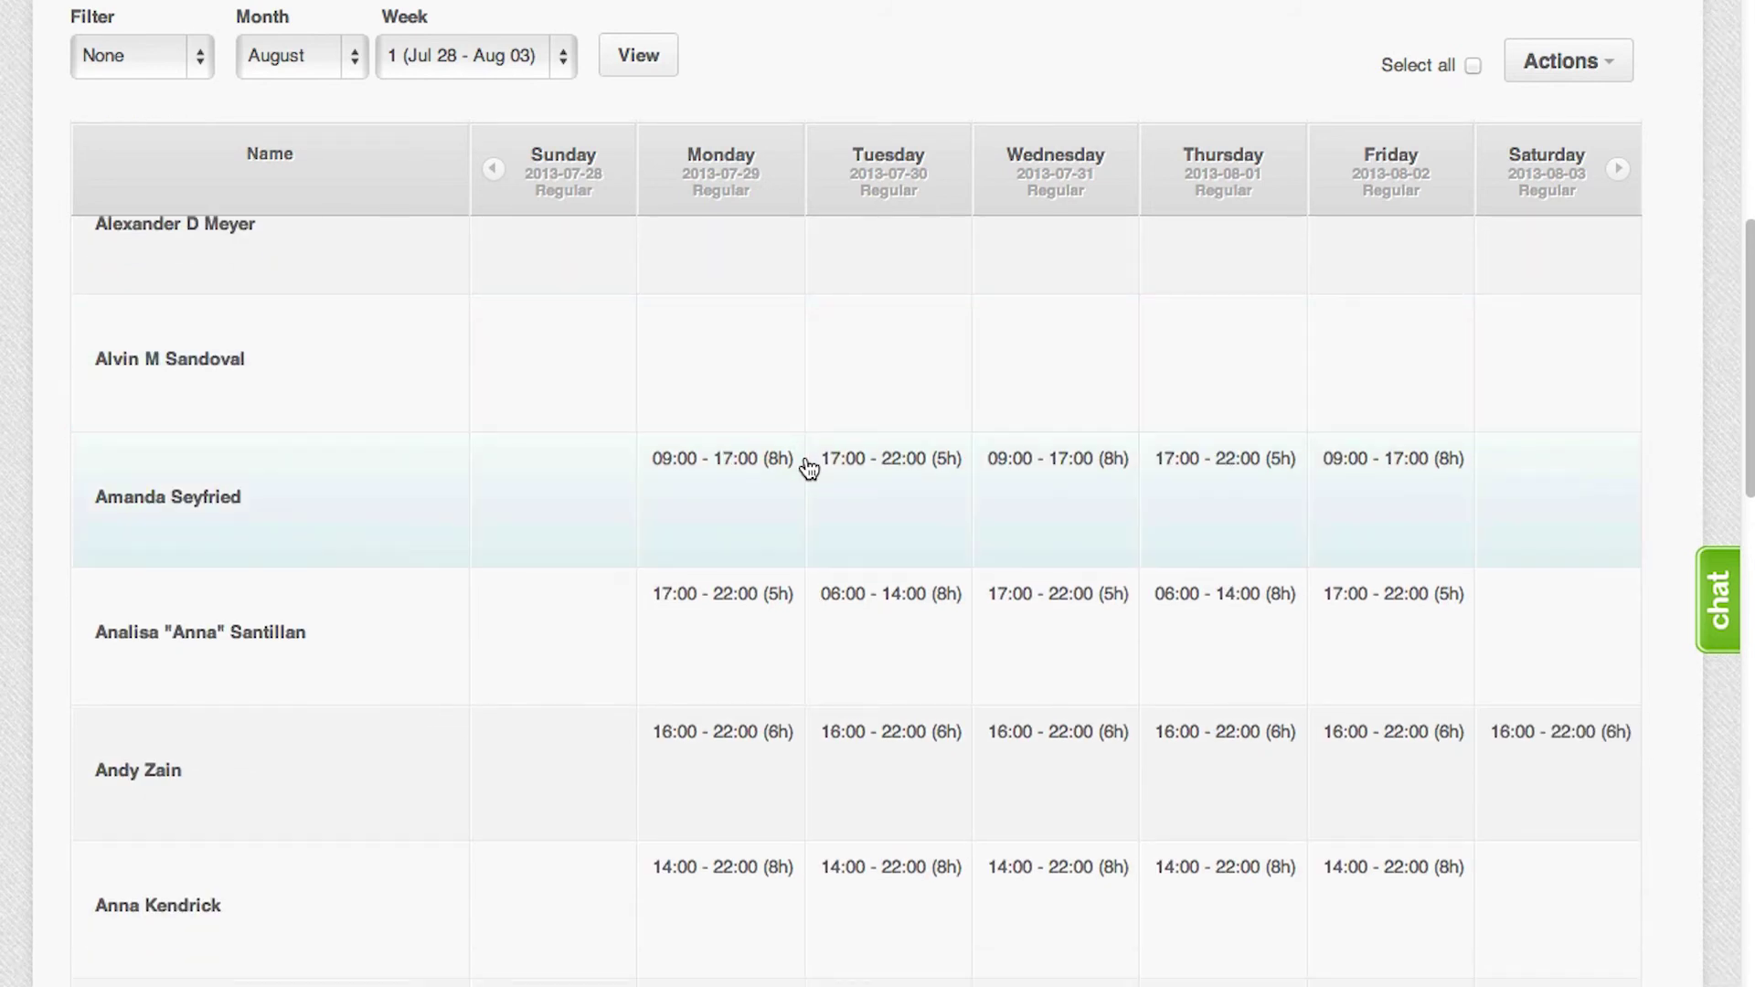
pyautogui.click(794, 497)
pyautogui.click(1019, 512)
pyautogui.click(1423, 508)
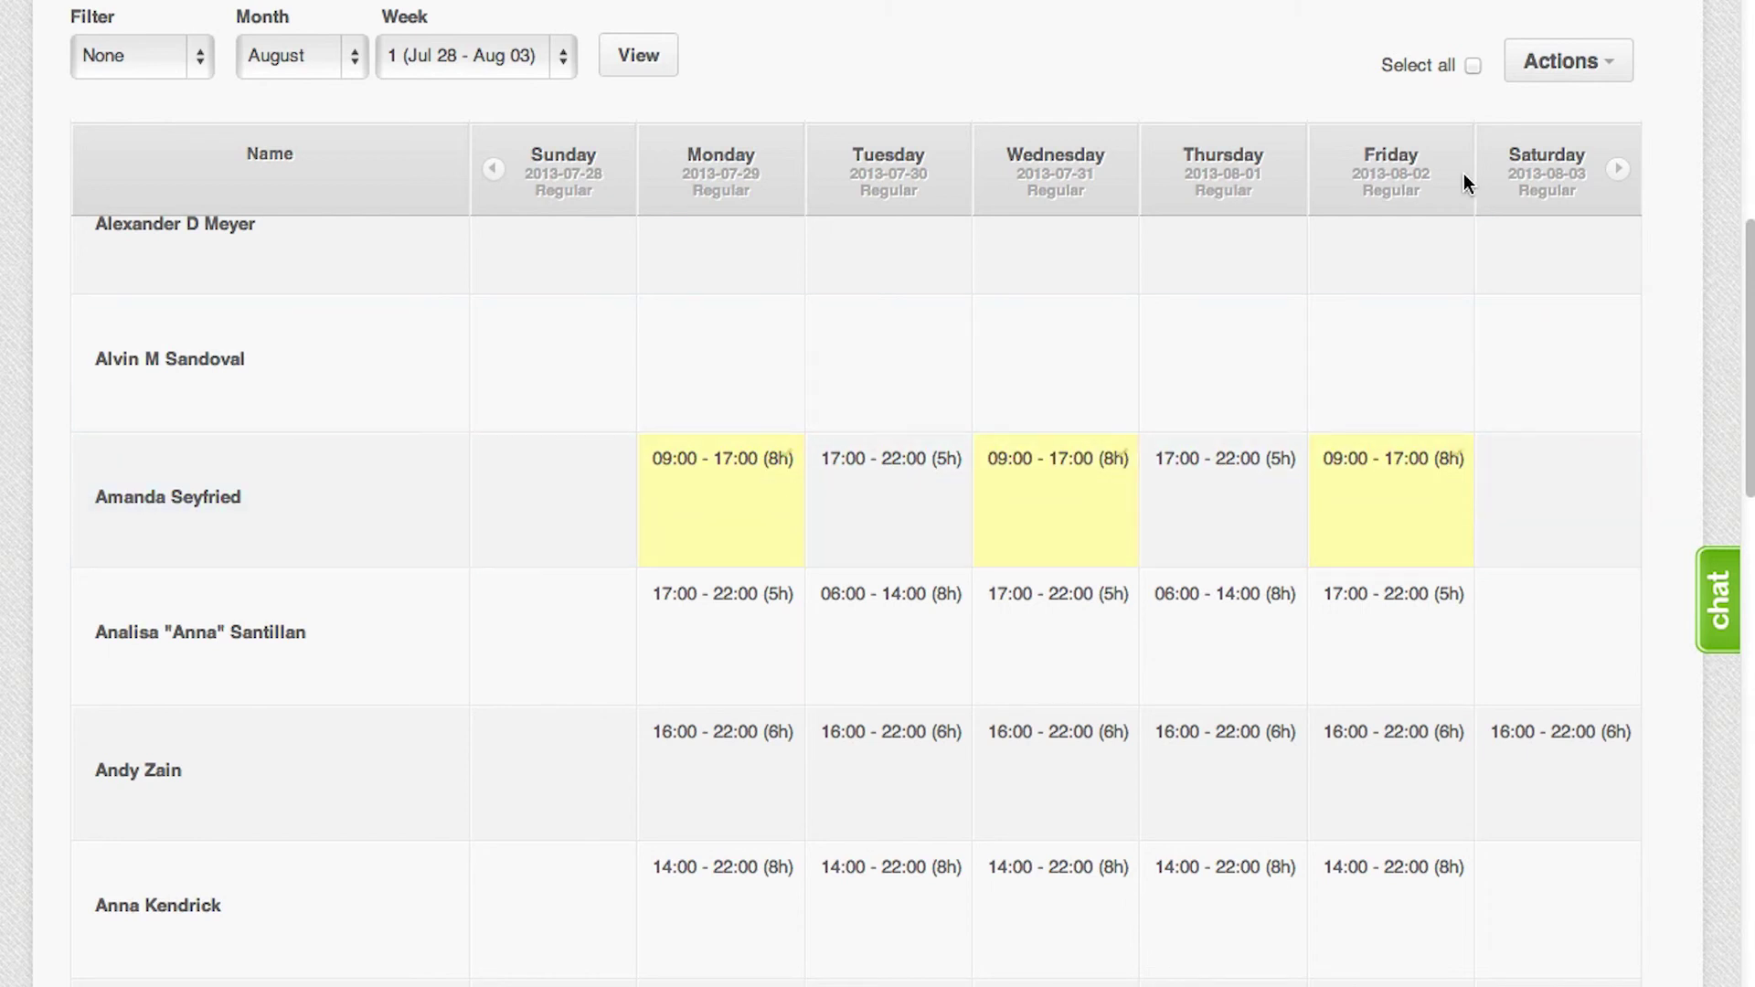
pyautogui.click(1563, 61)
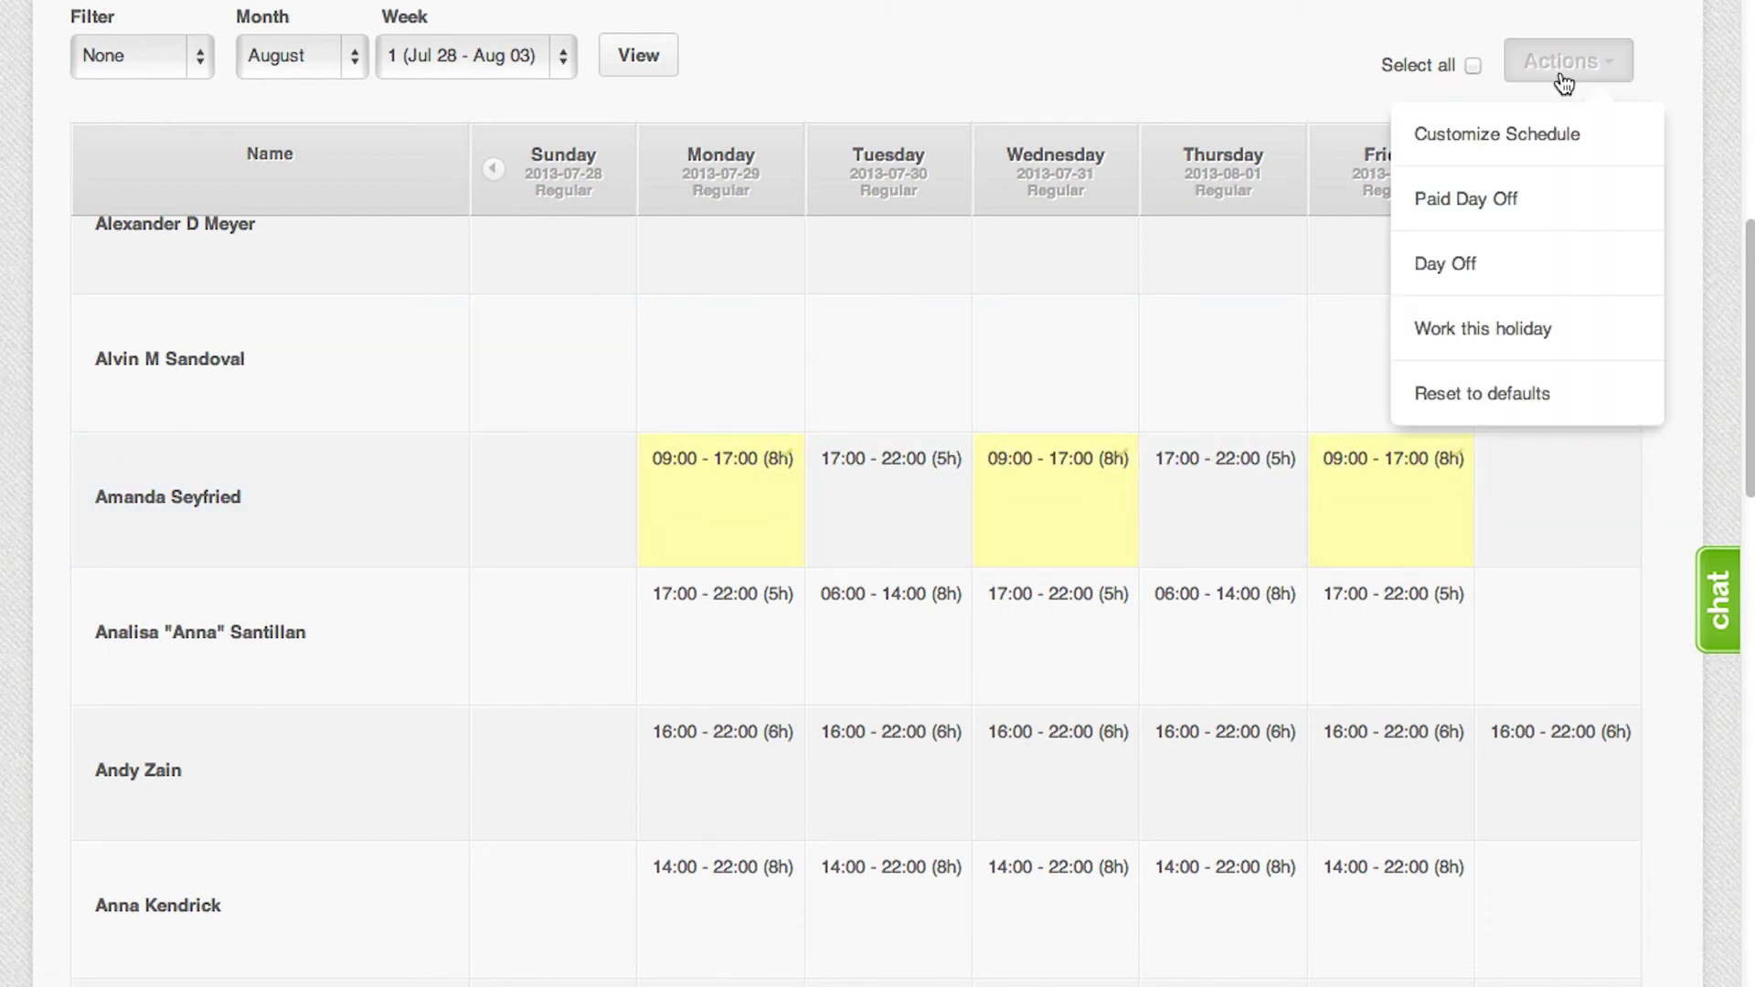
pyautogui.click(1525, 190)
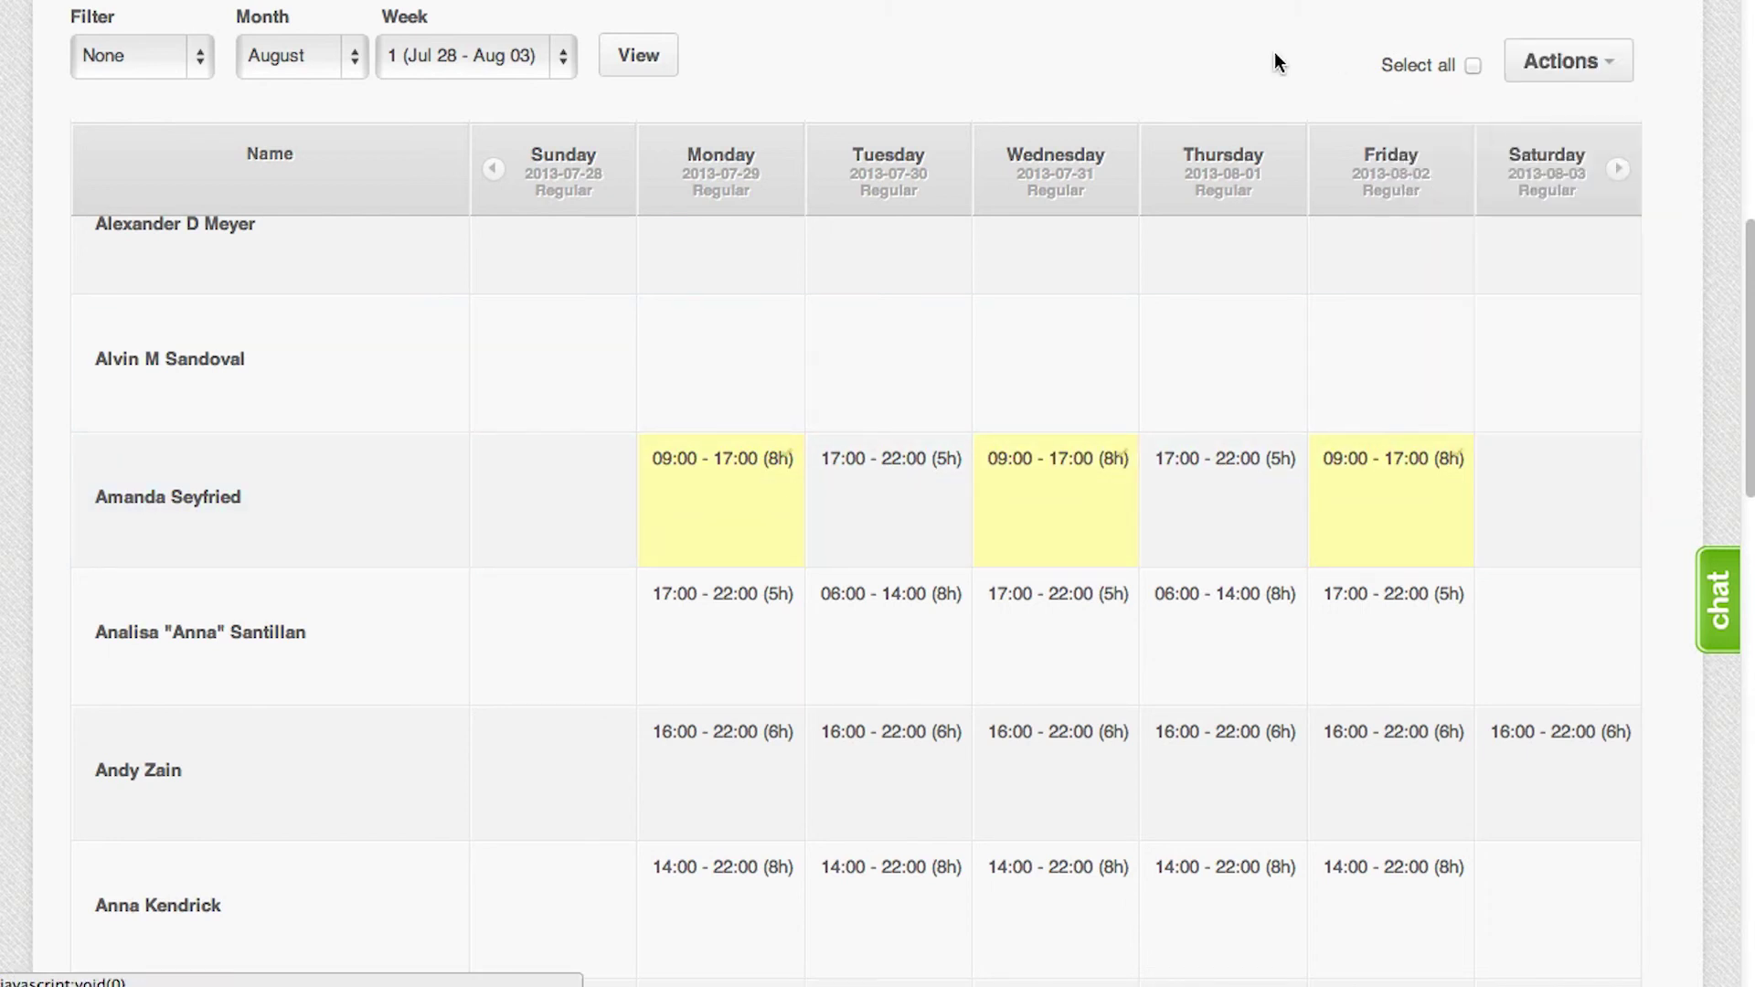
pyautogui.click(1545, 66)
pyautogui.click(1536, 194)
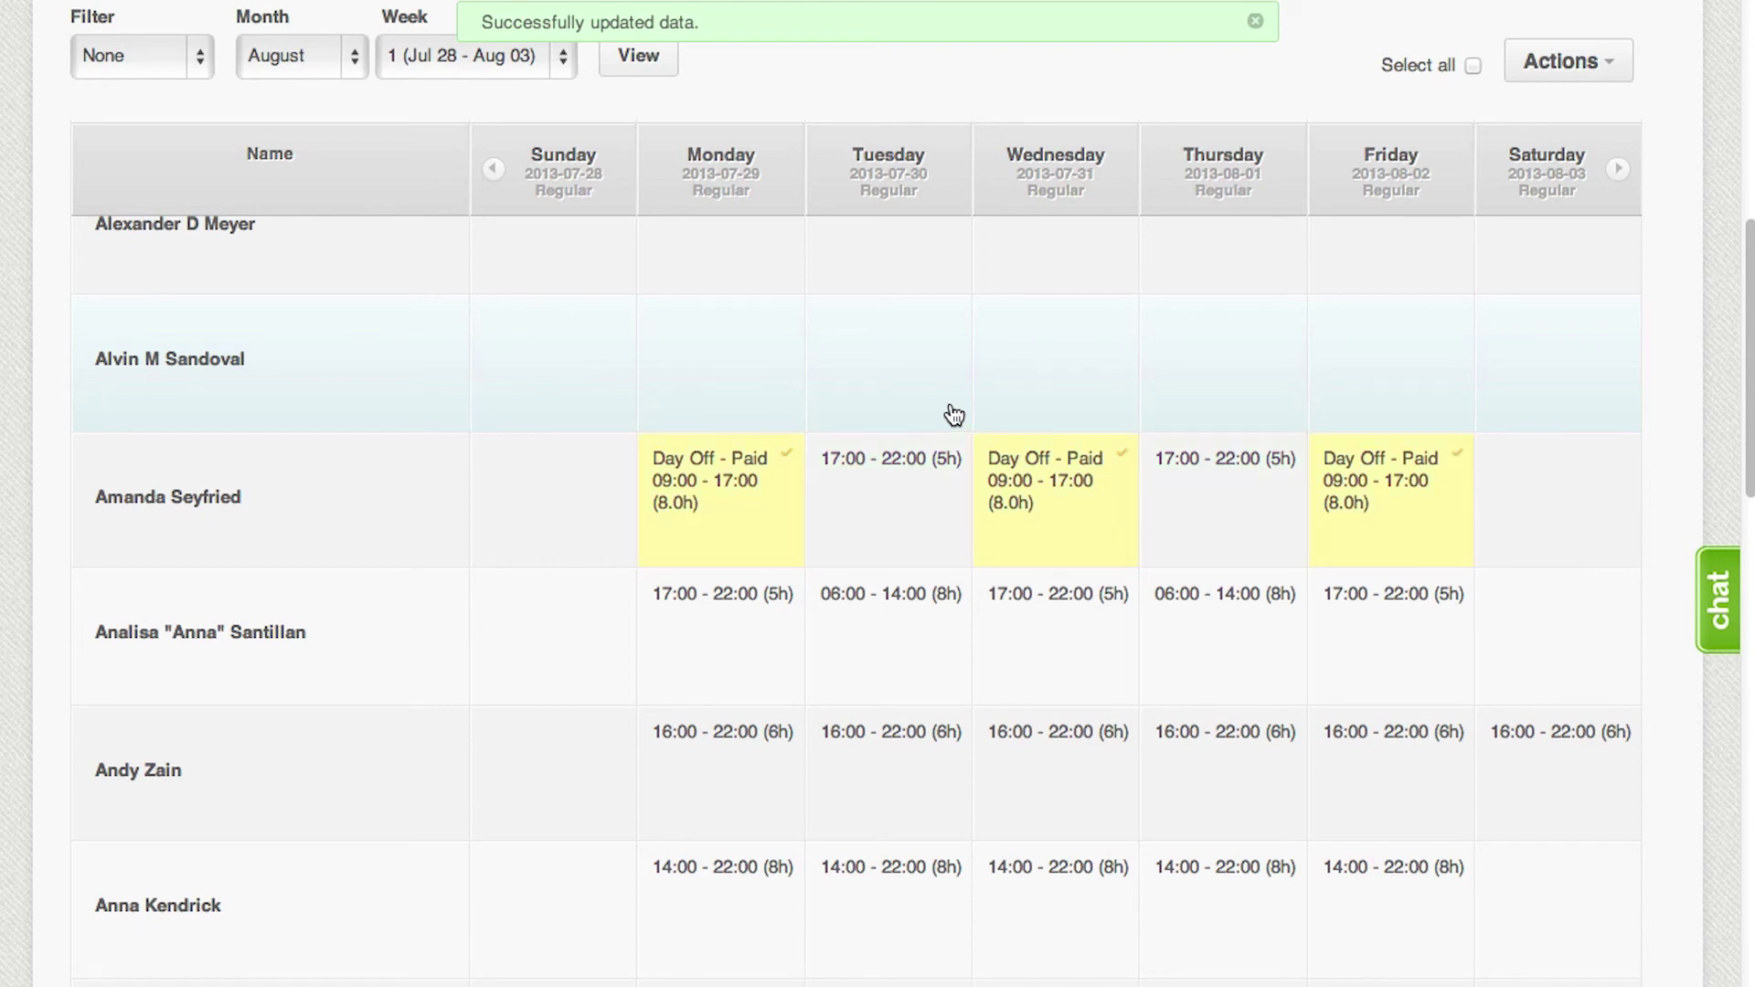
# Step: Set the scheduler filter to By Worksite with Store A and apply it with View
pyautogui.click(121, 69)
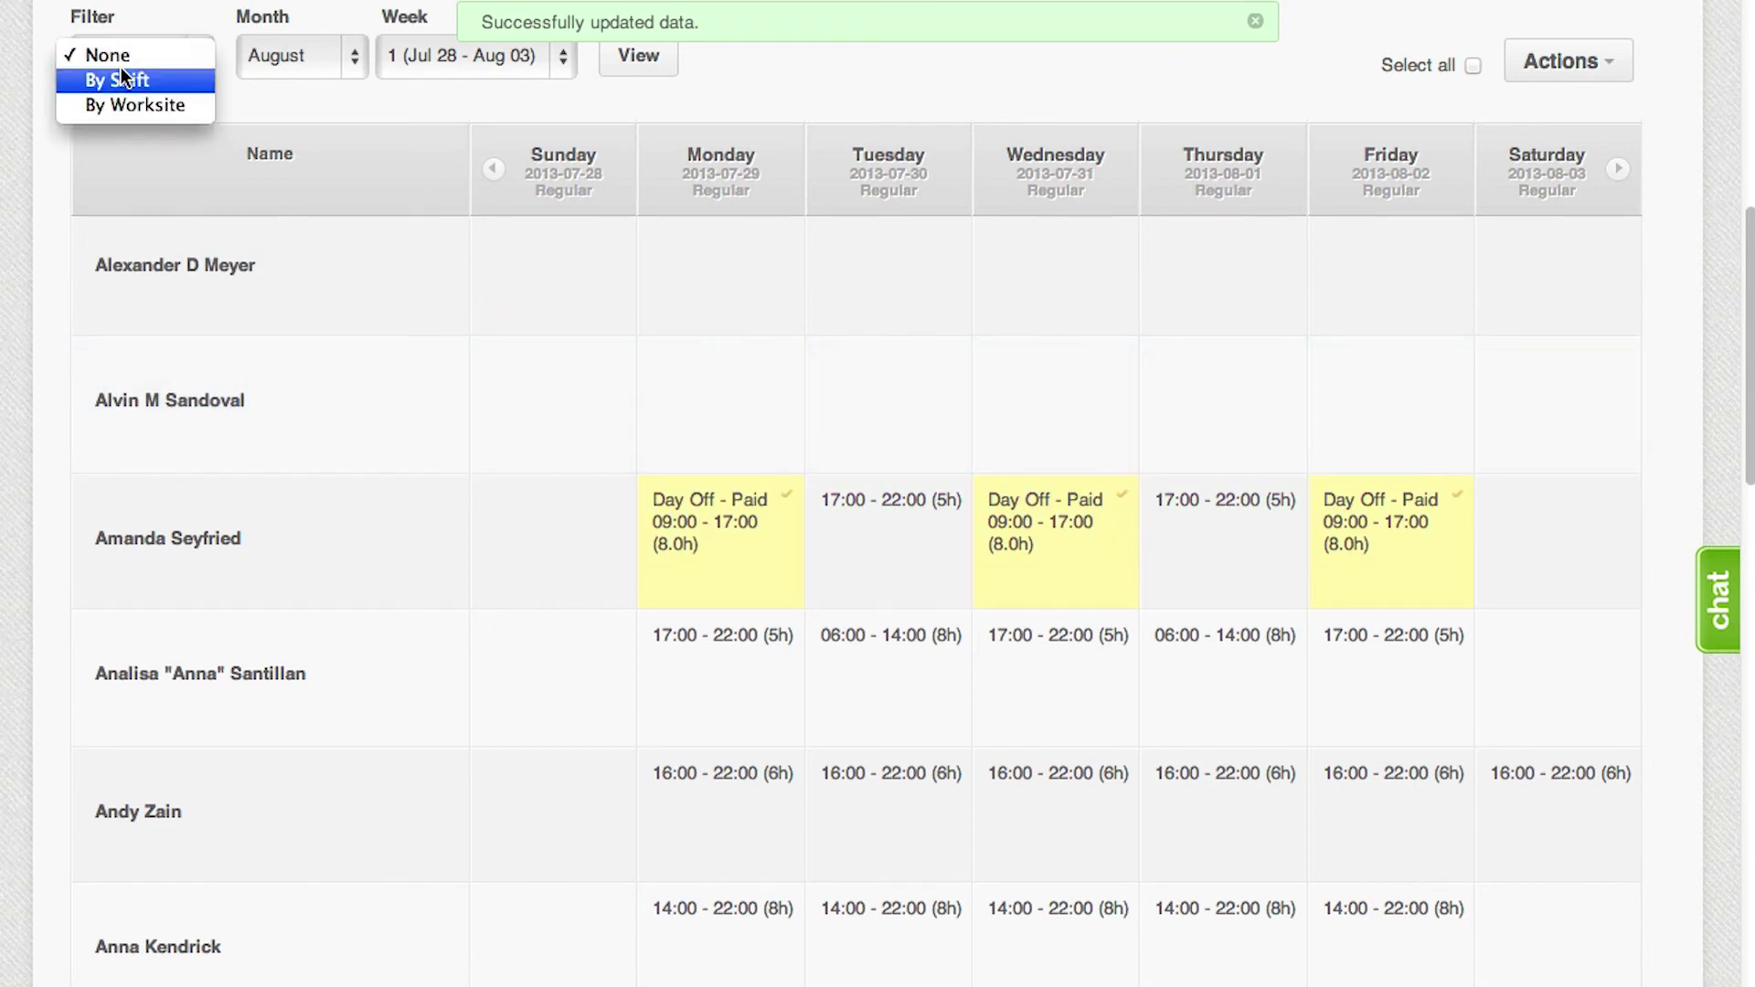
pyautogui.click(129, 80)
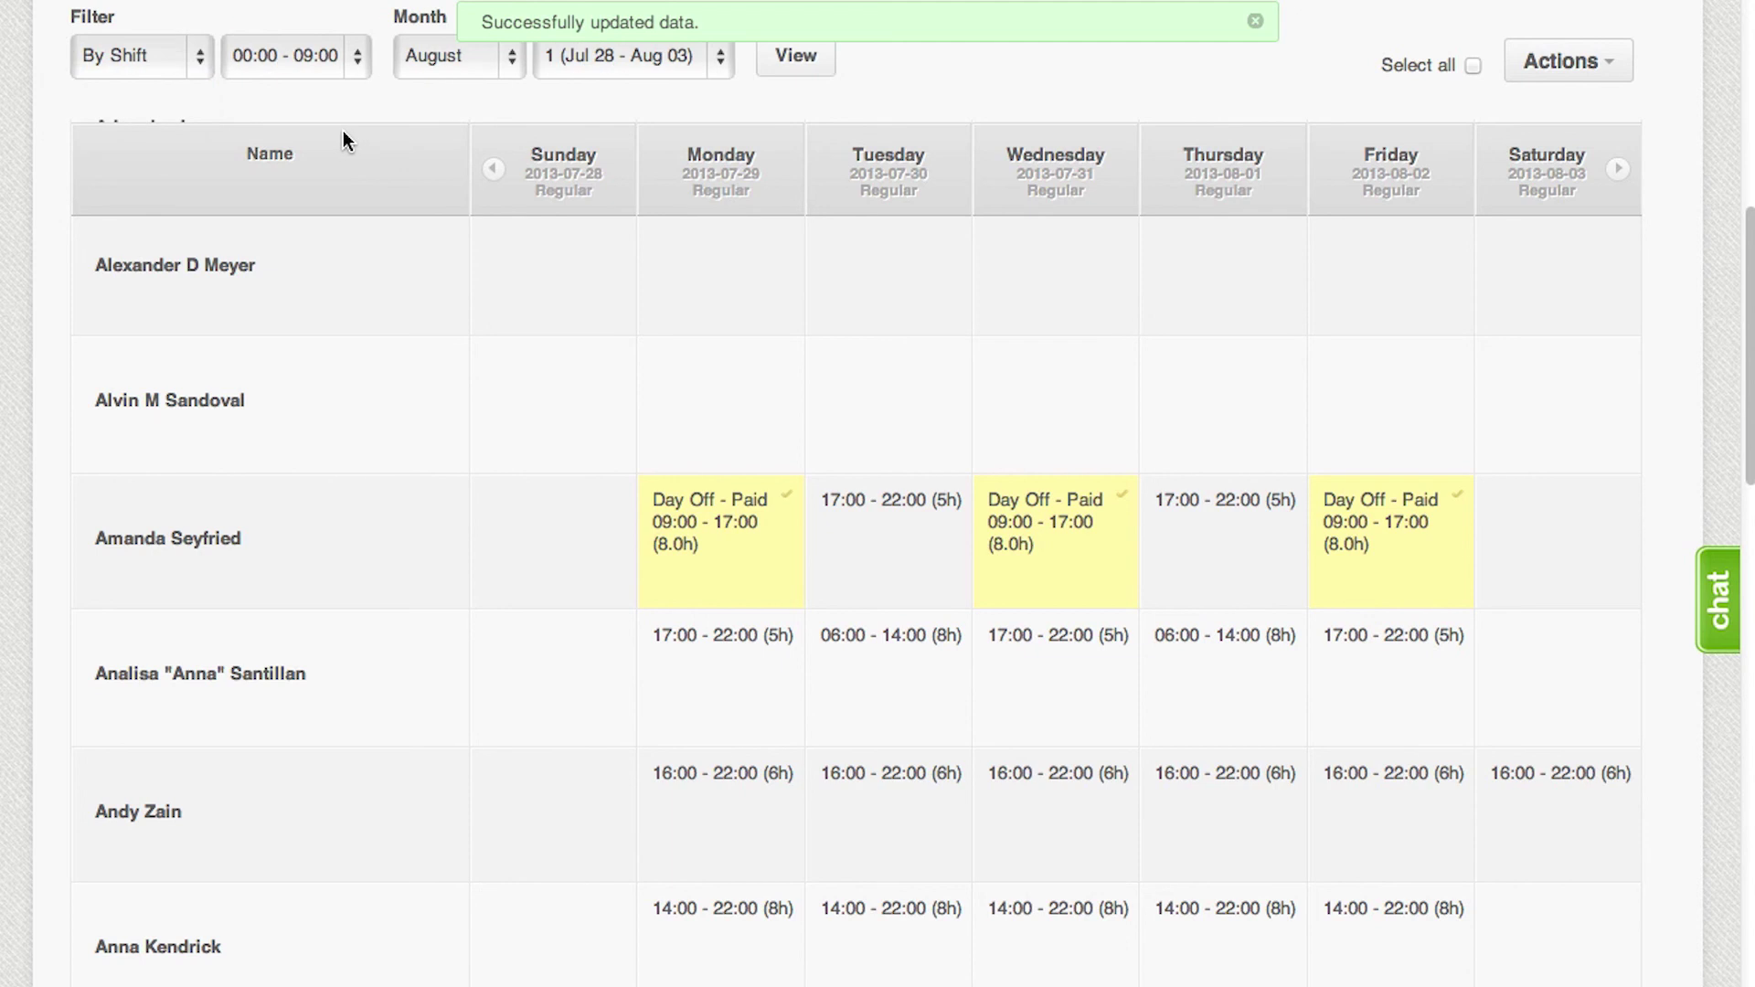
pyautogui.click(287, 60)
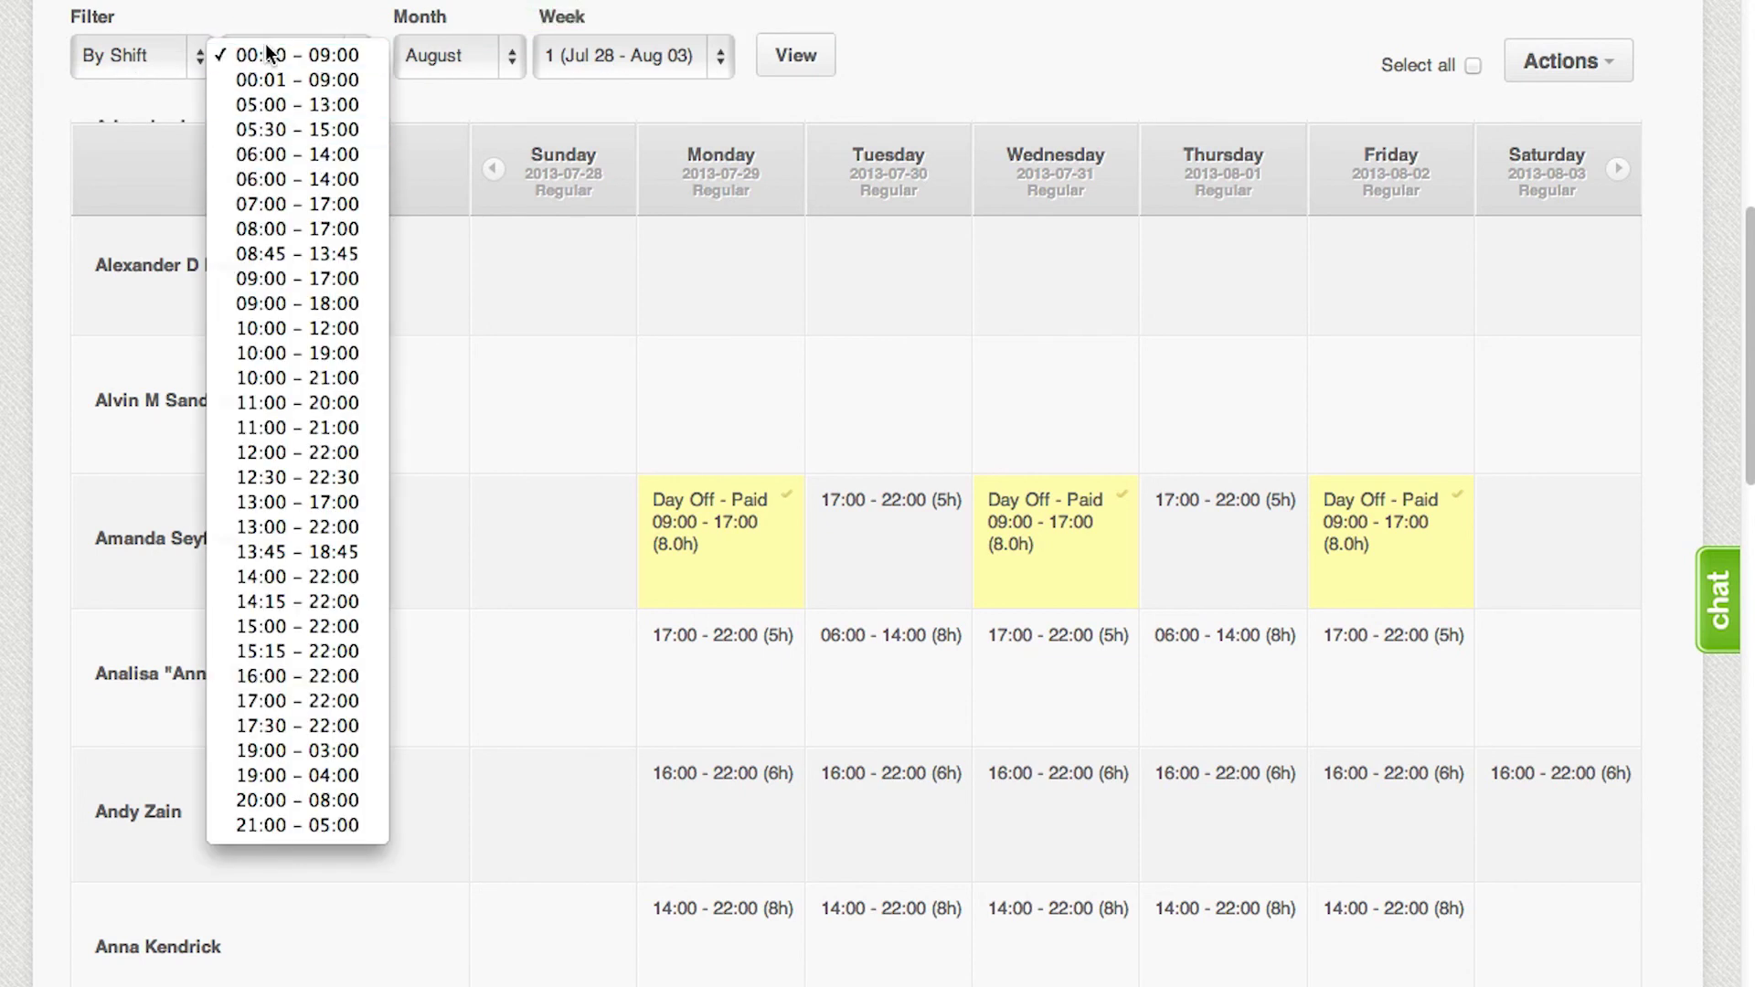
pyautogui.click(150, 53)
pyautogui.click(151, 75)
pyautogui.click(314, 62)
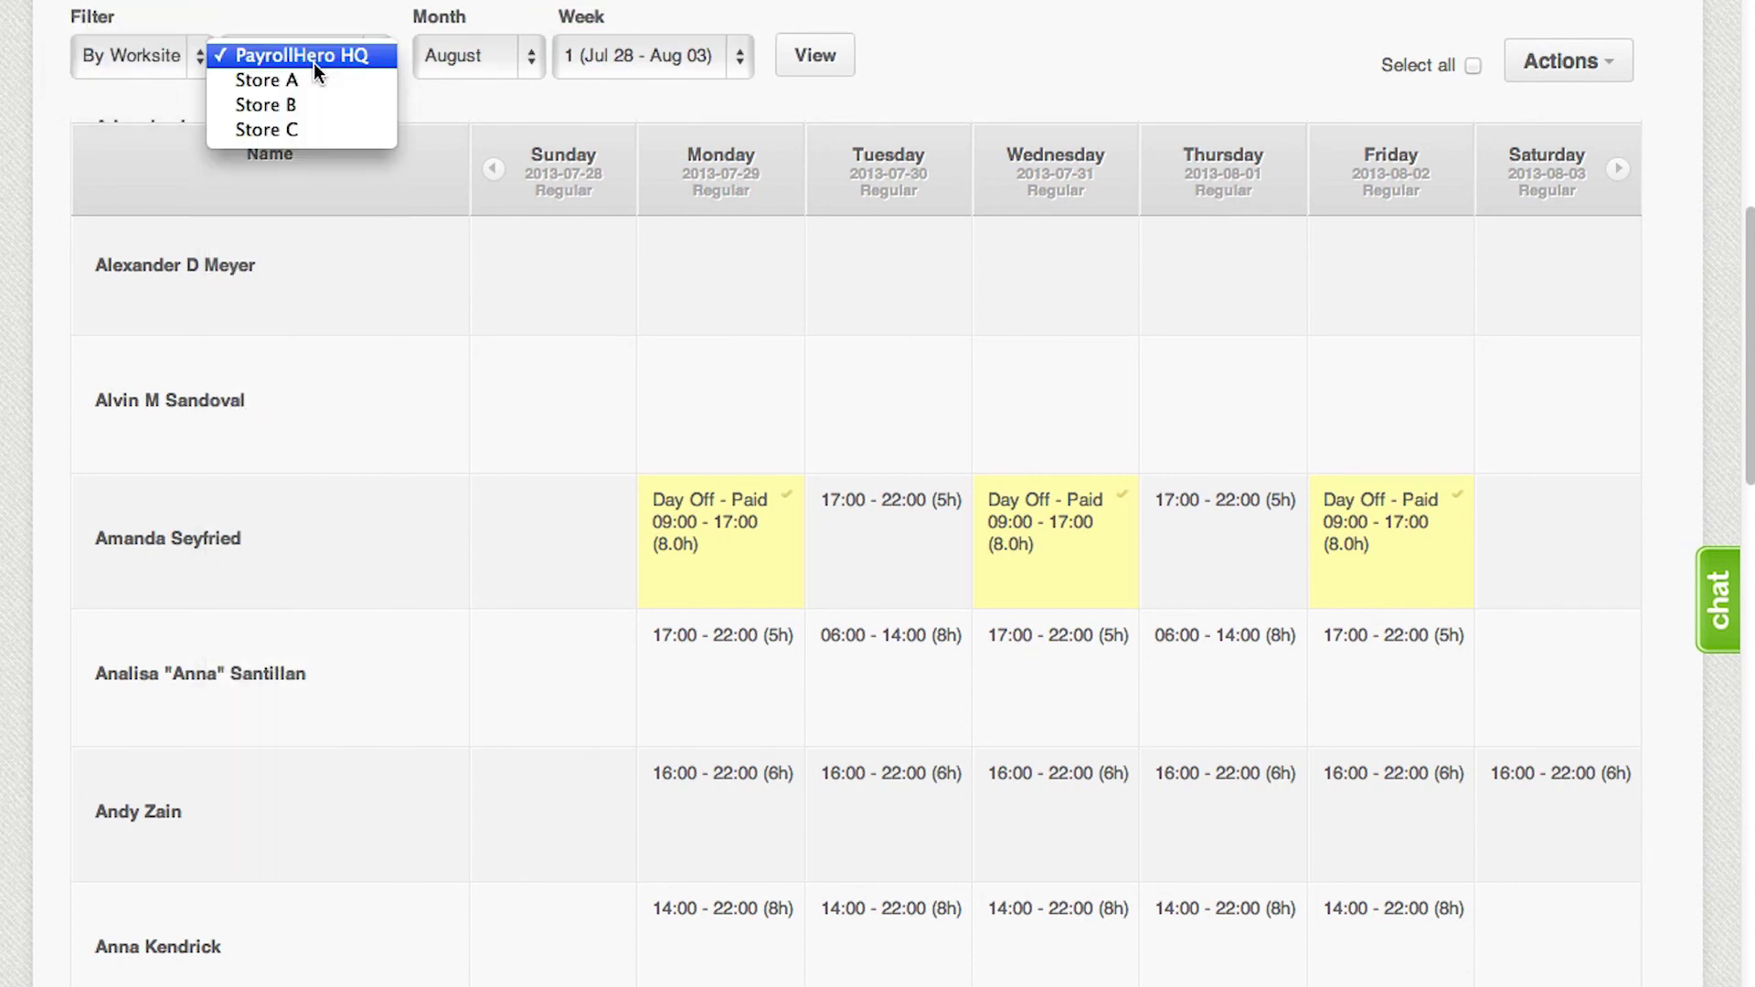
pyautogui.click(318, 84)
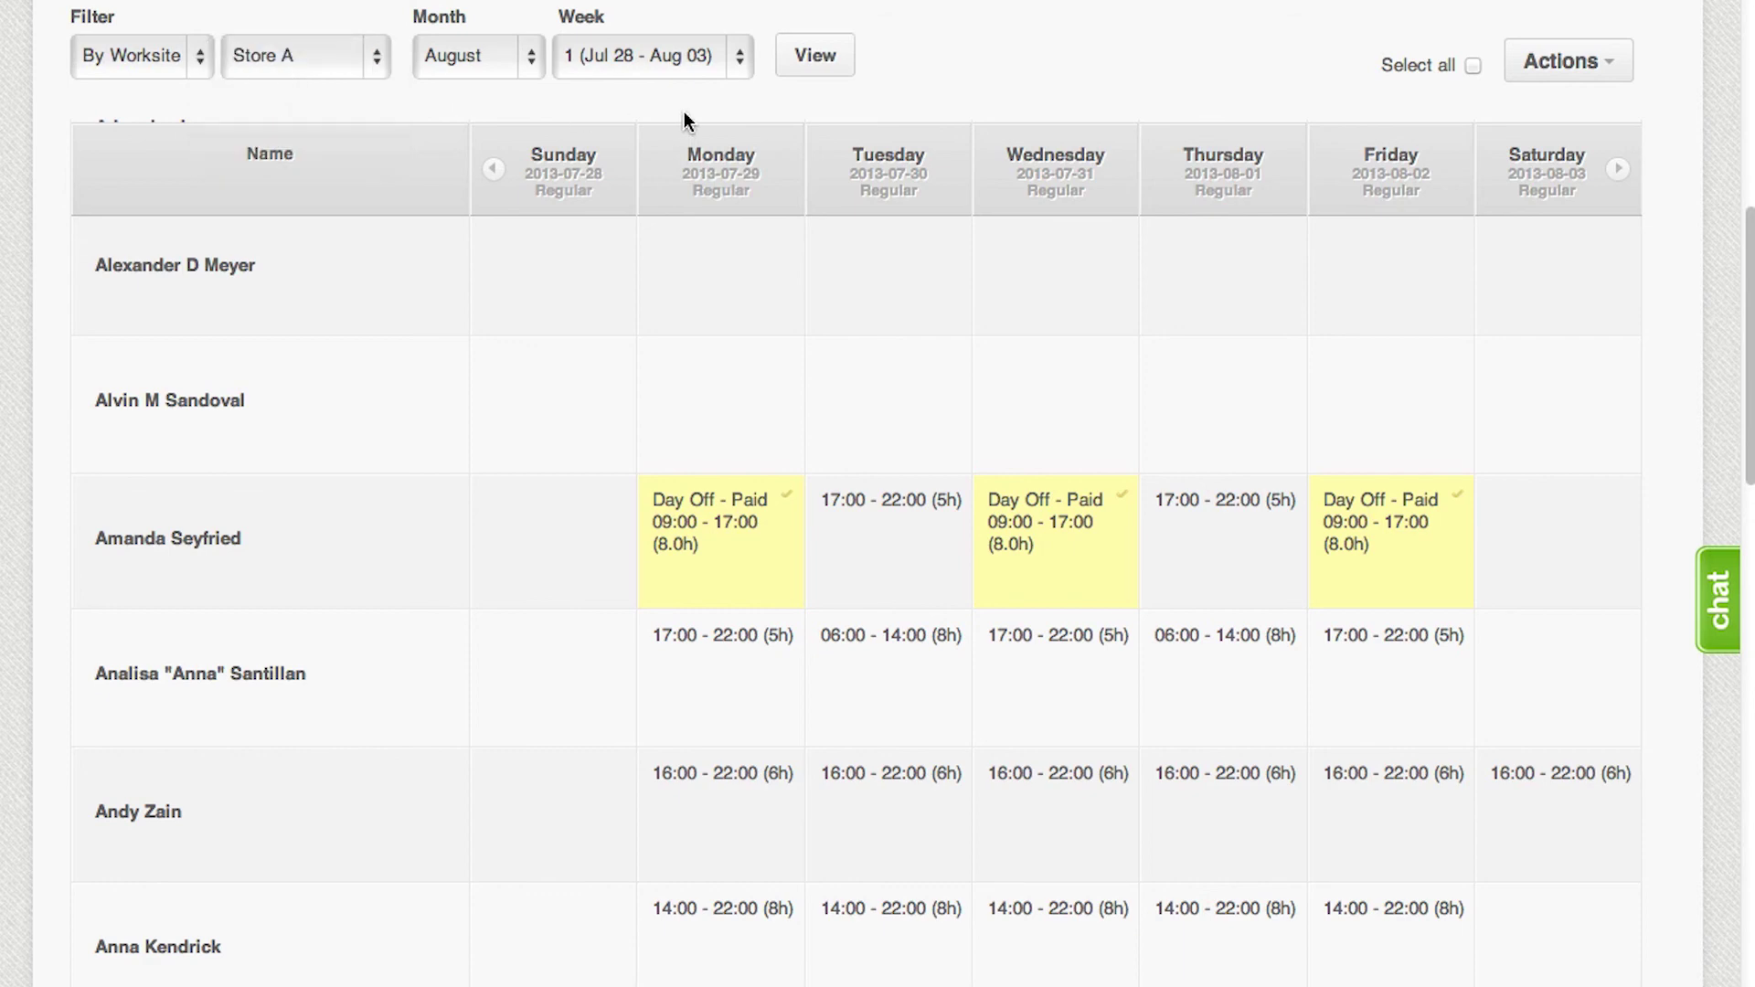
pyautogui.click(797, 68)
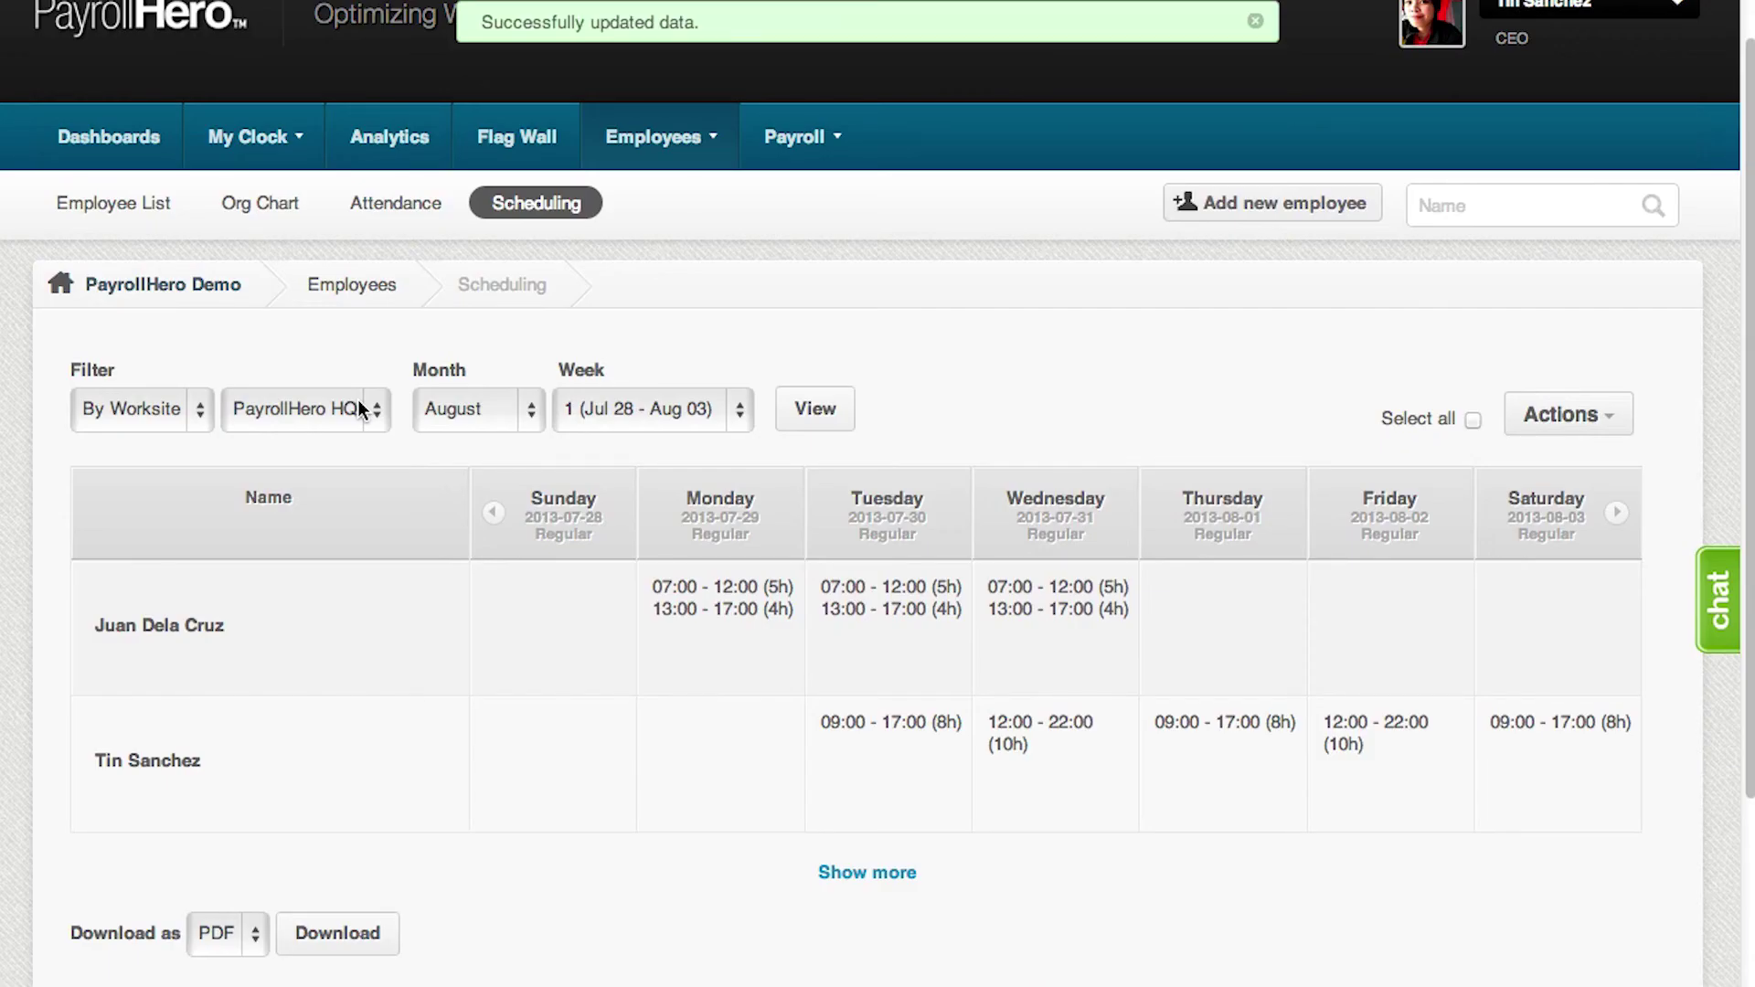